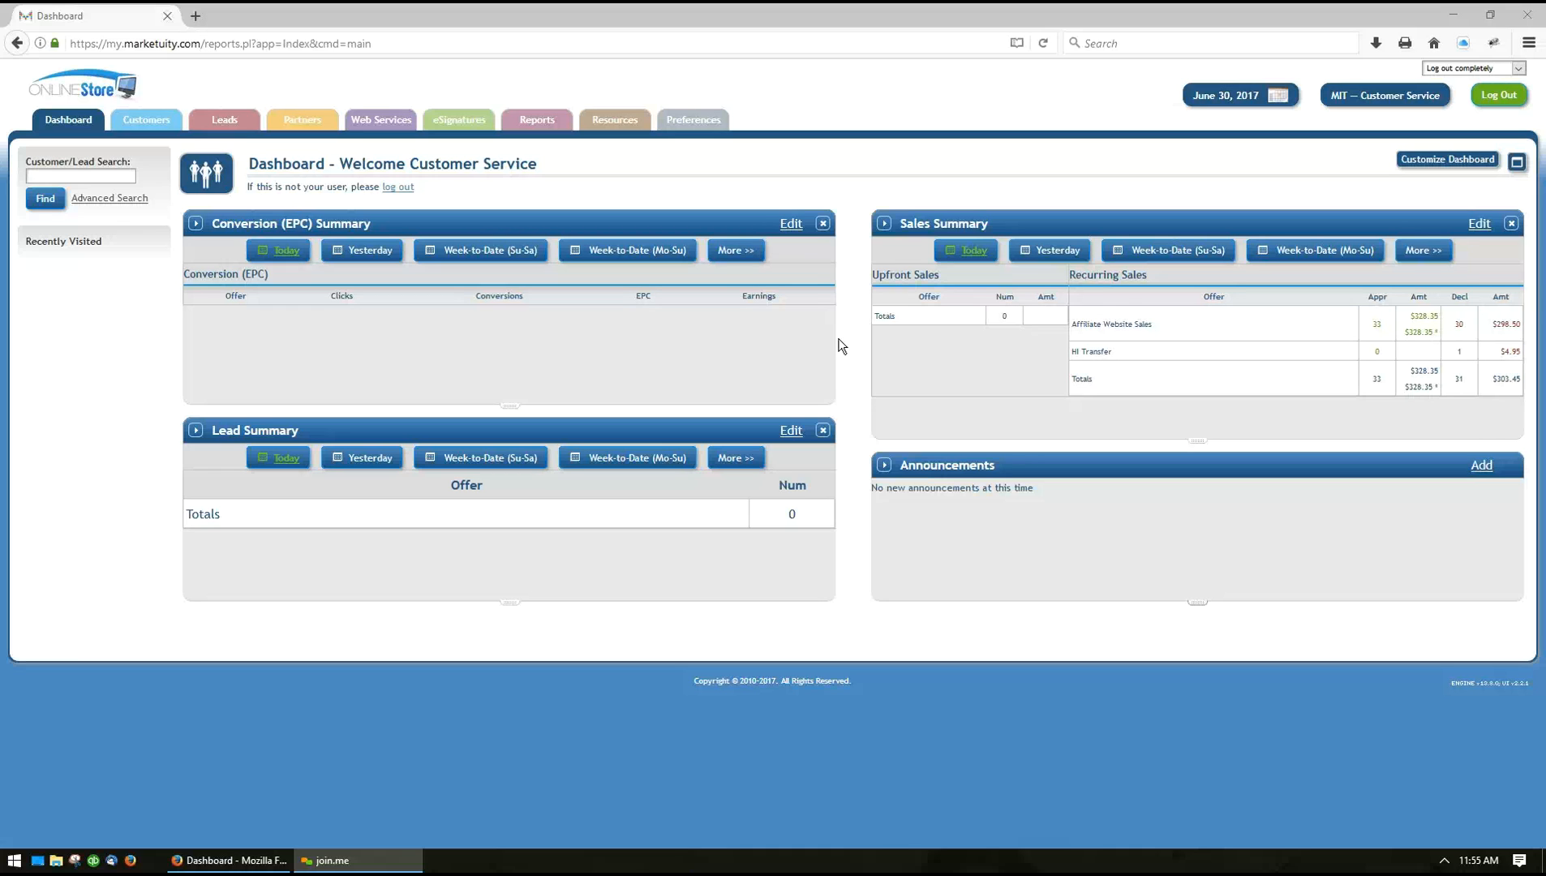
Start a new 3rd Party Integration profile and name it Test Profile
mouse_move(630, 128)
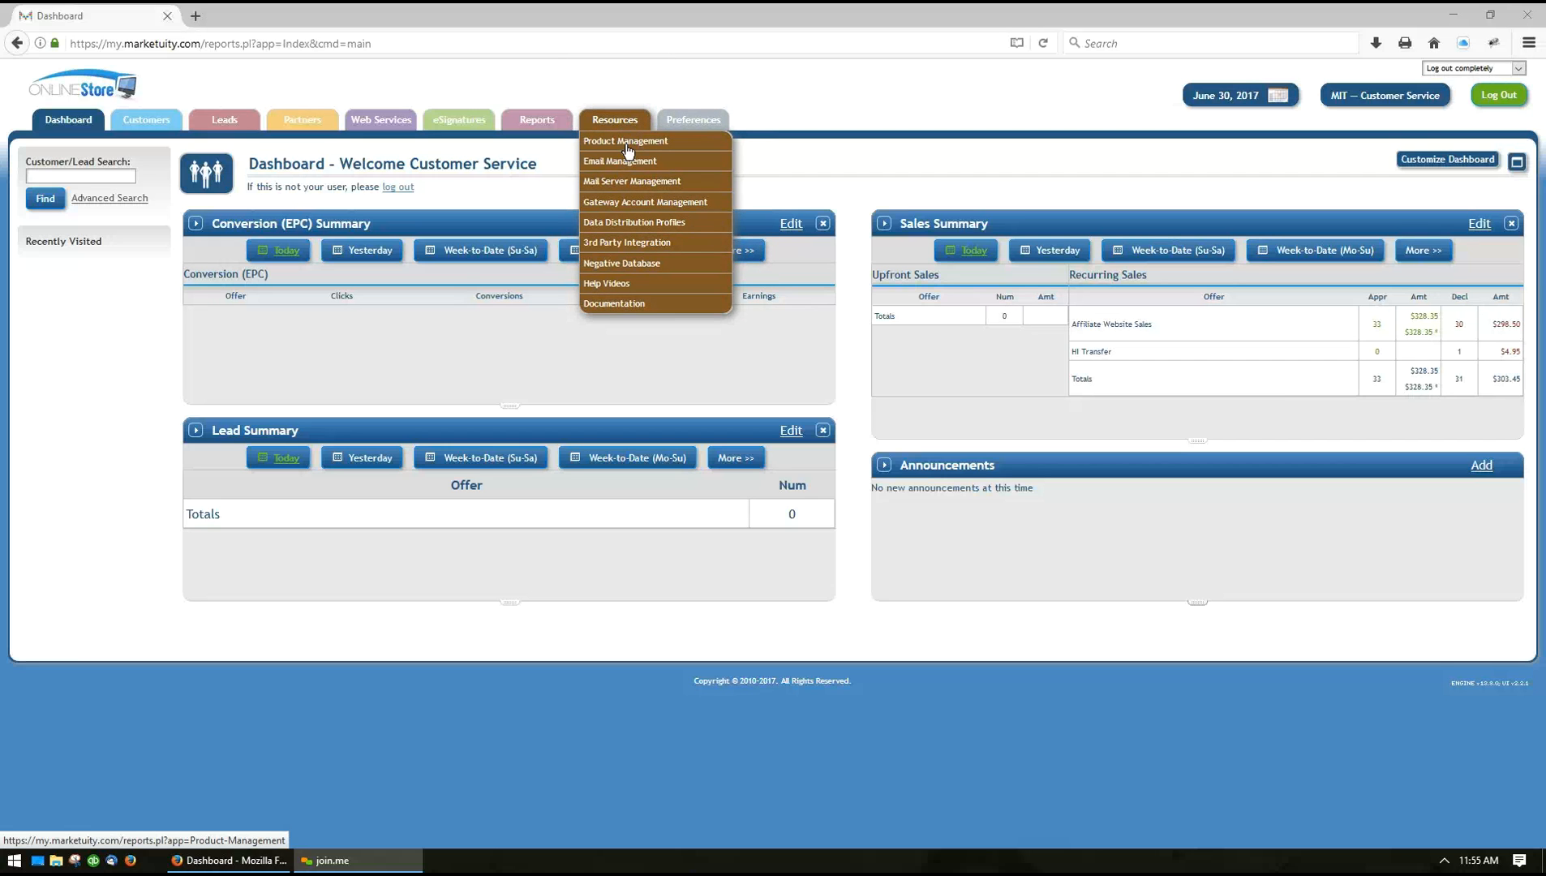
click(633, 248)
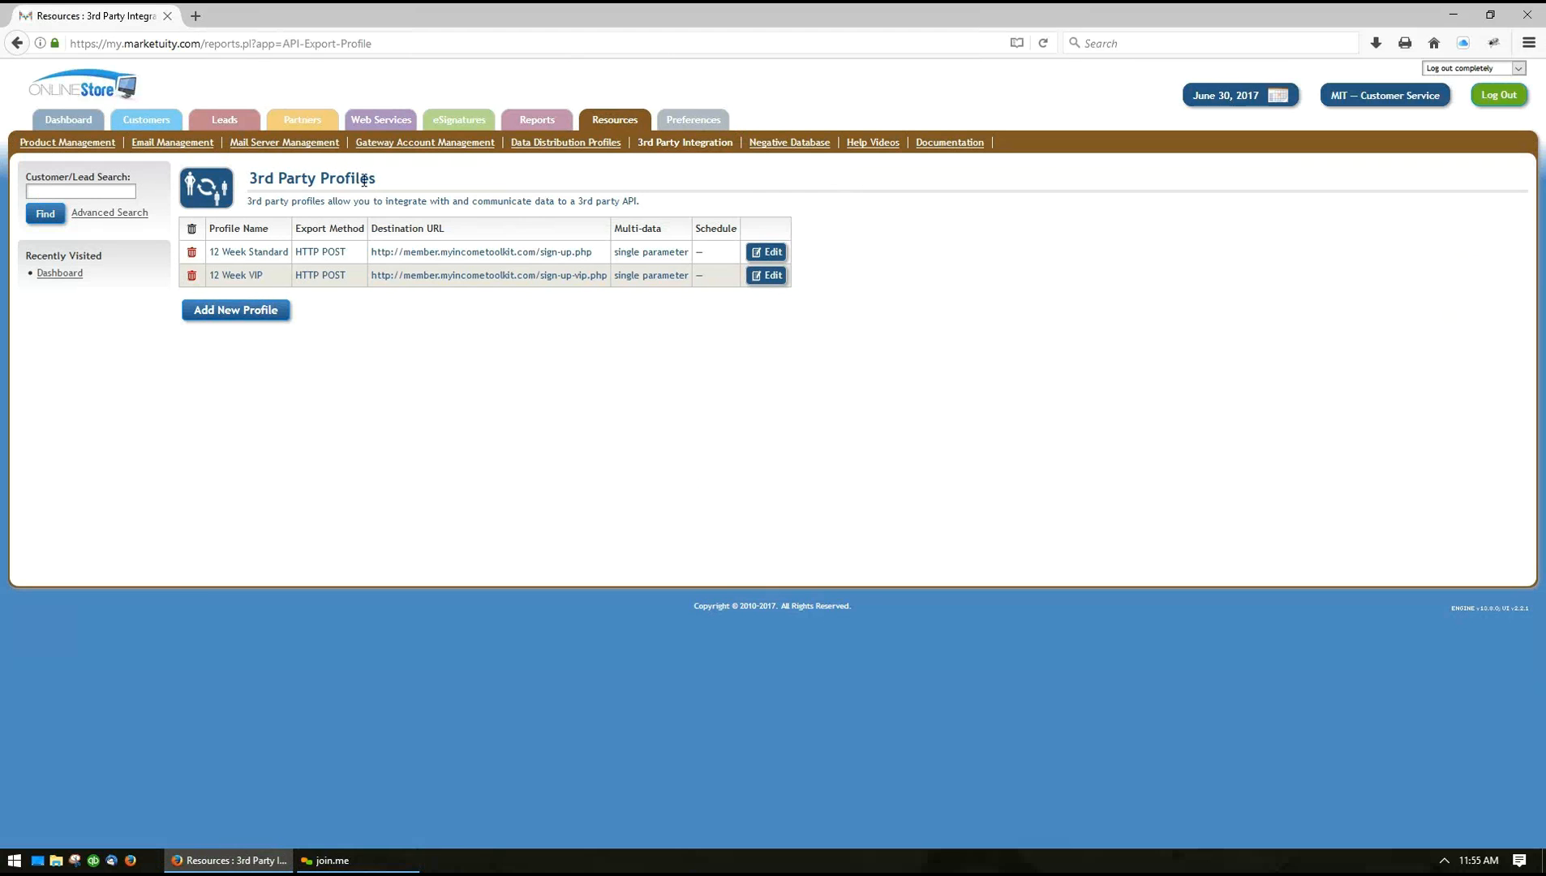
click(239, 311)
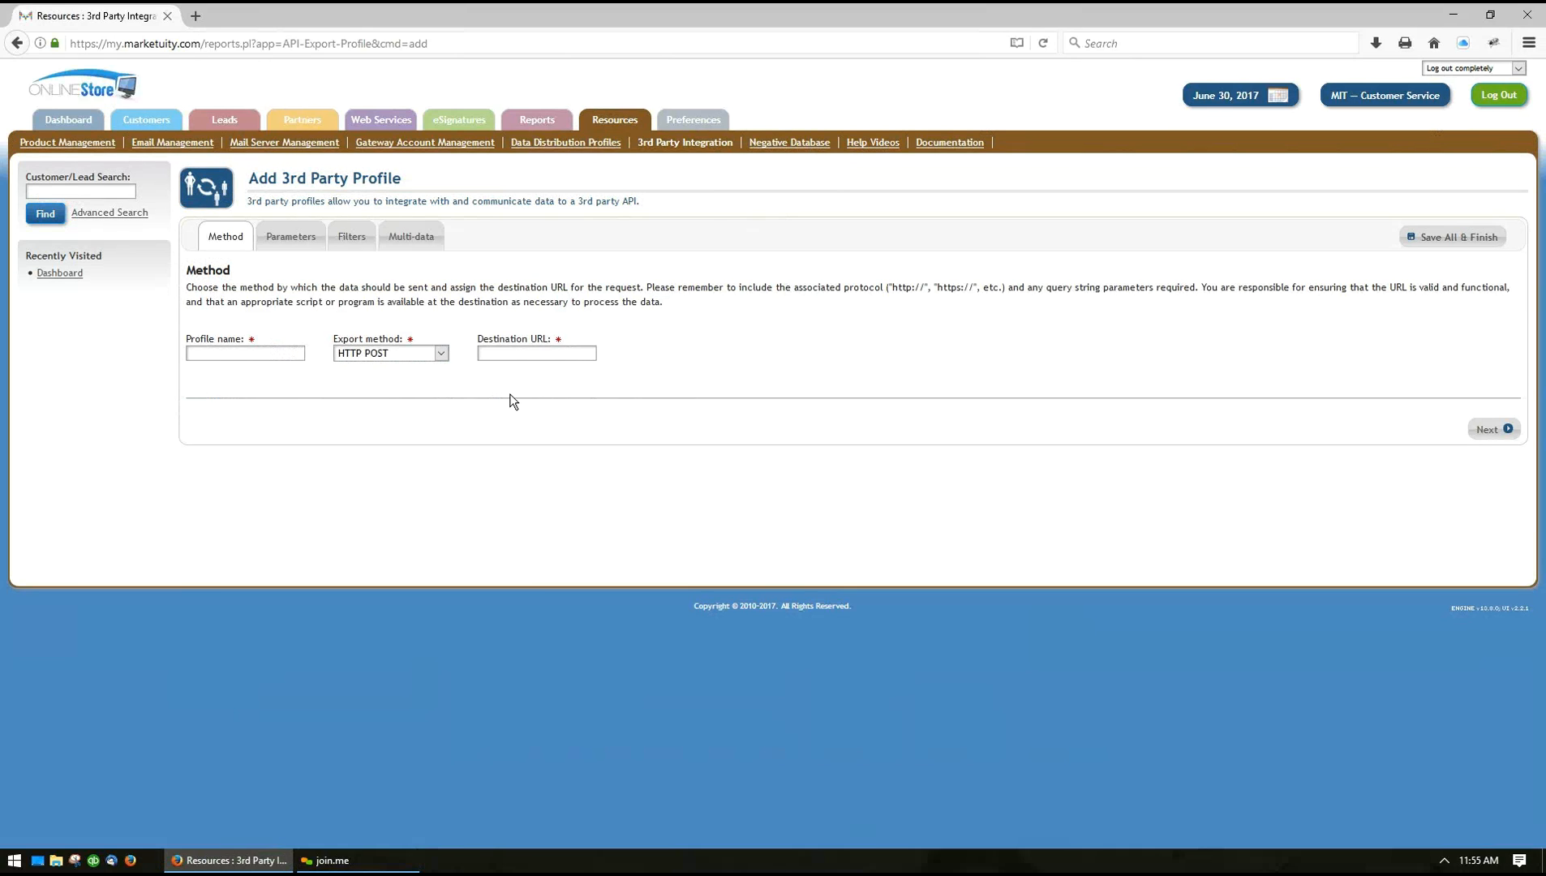
click(218, 355)
text(Tes)
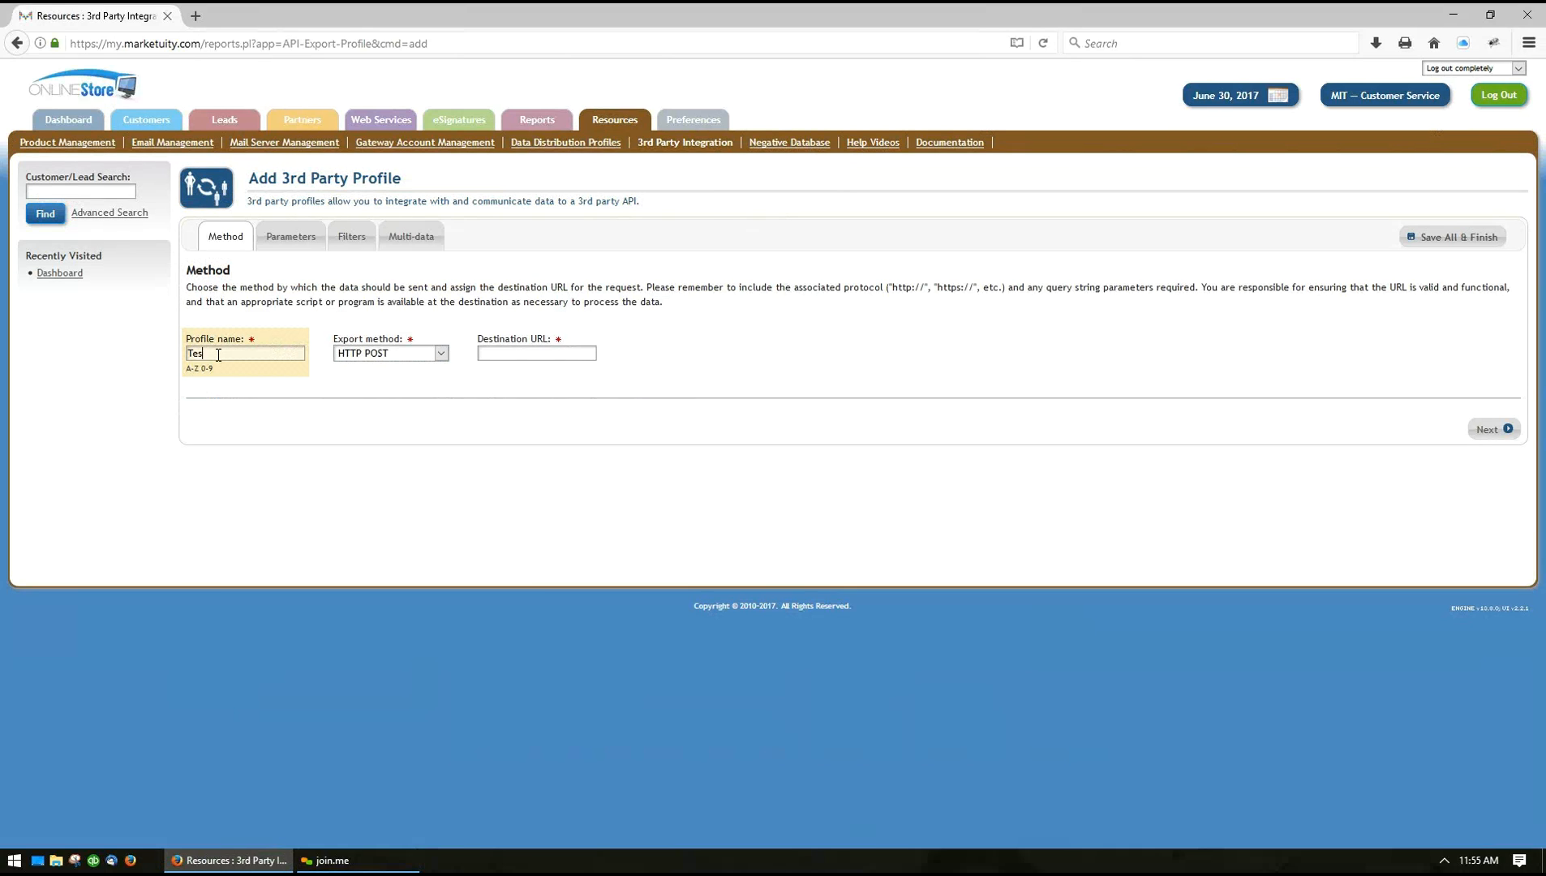
text(t Profile)
click(348, 355)
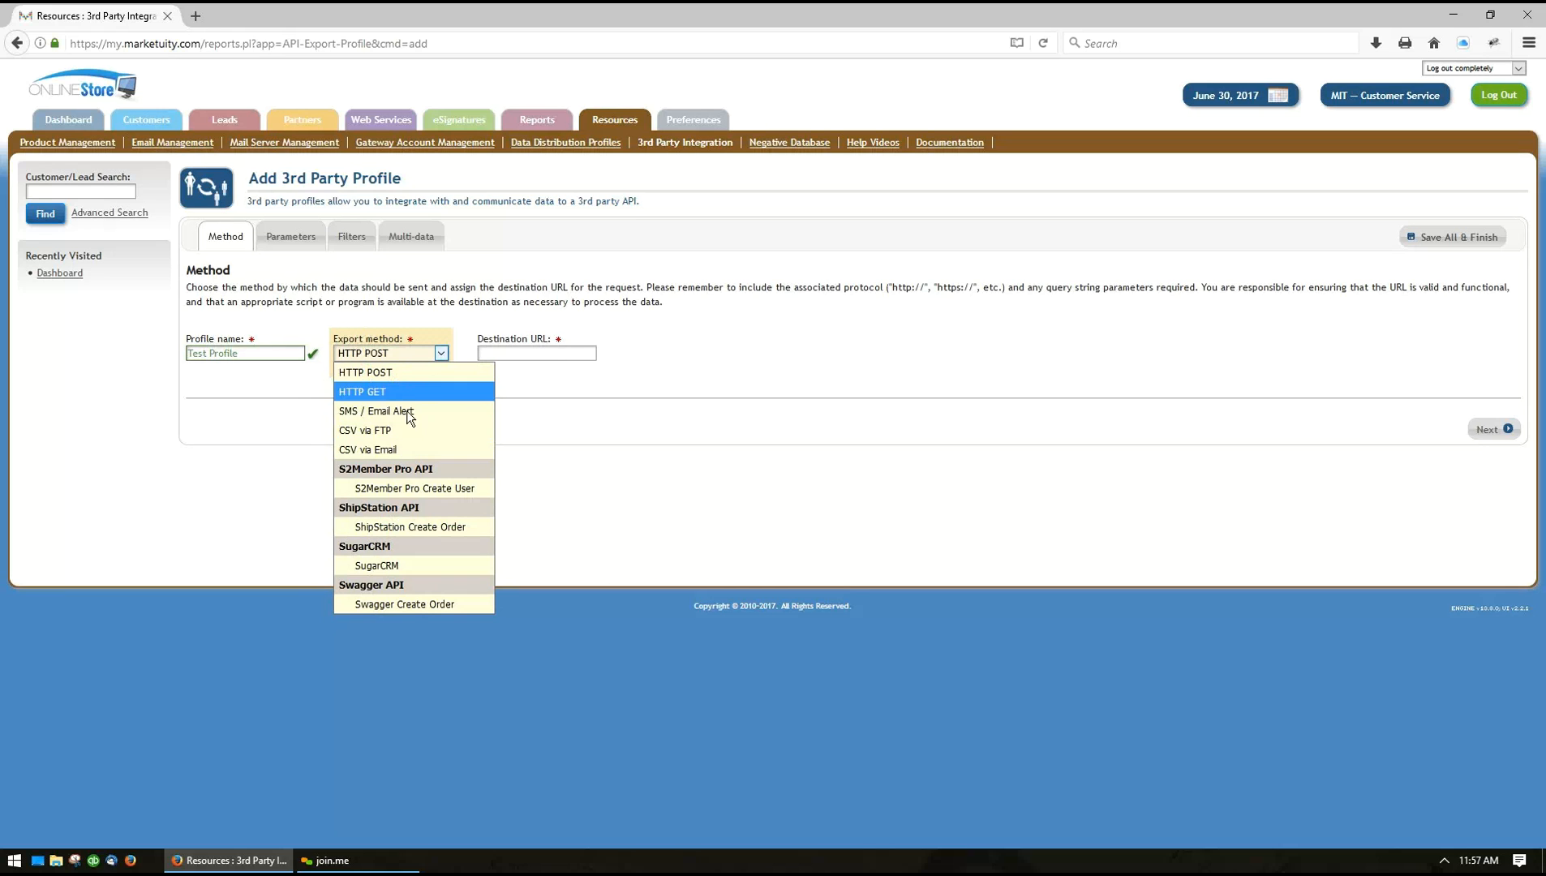
click(382, 375)
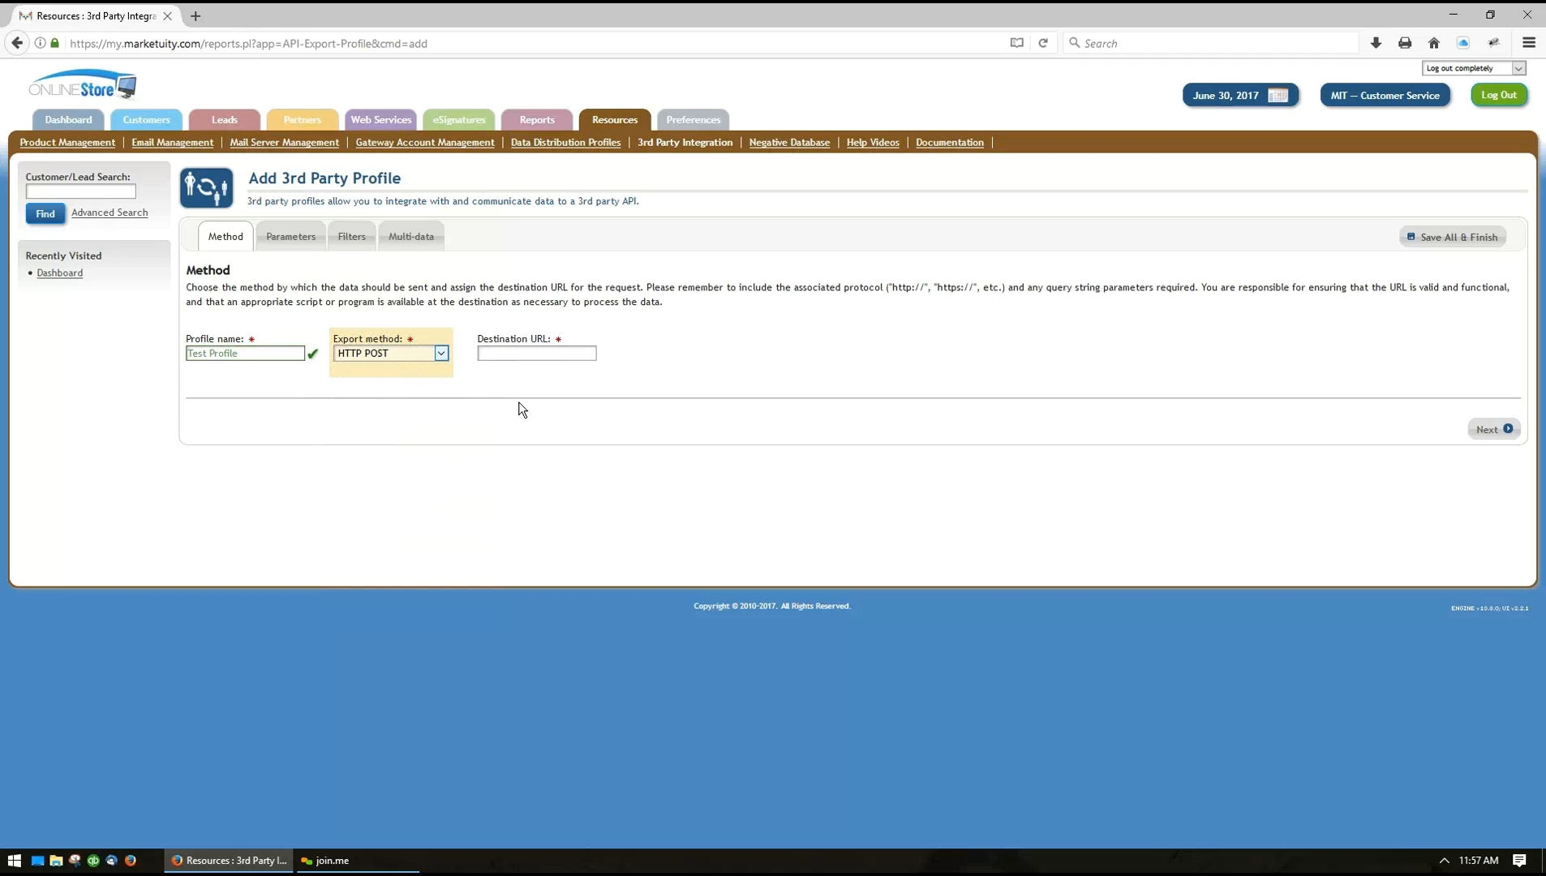
click(518, 354)
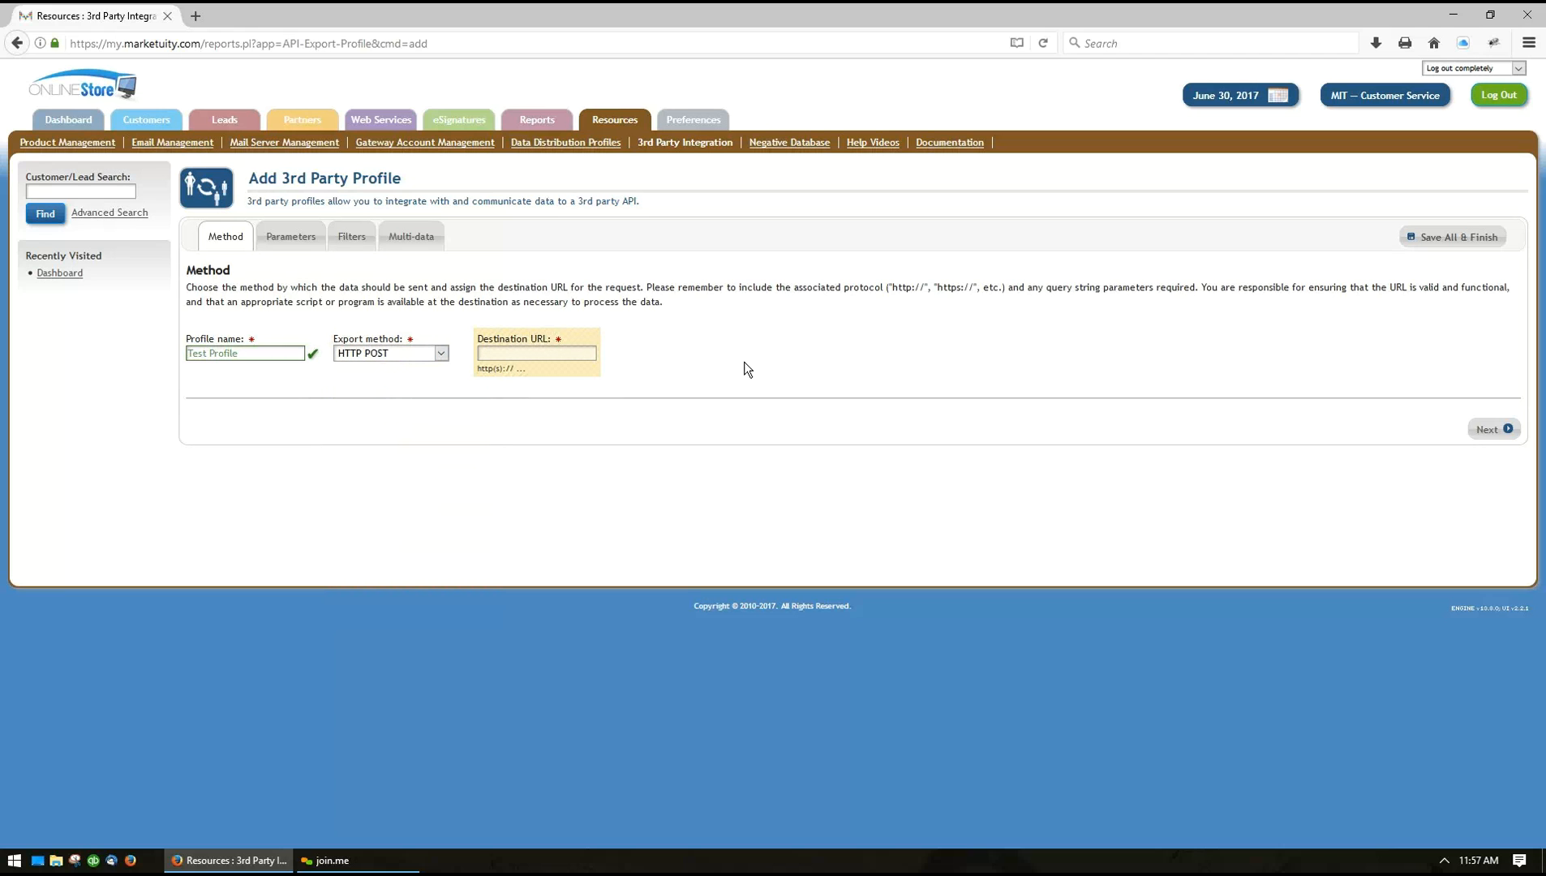
text(http://URL.com)
click(1487, 430)
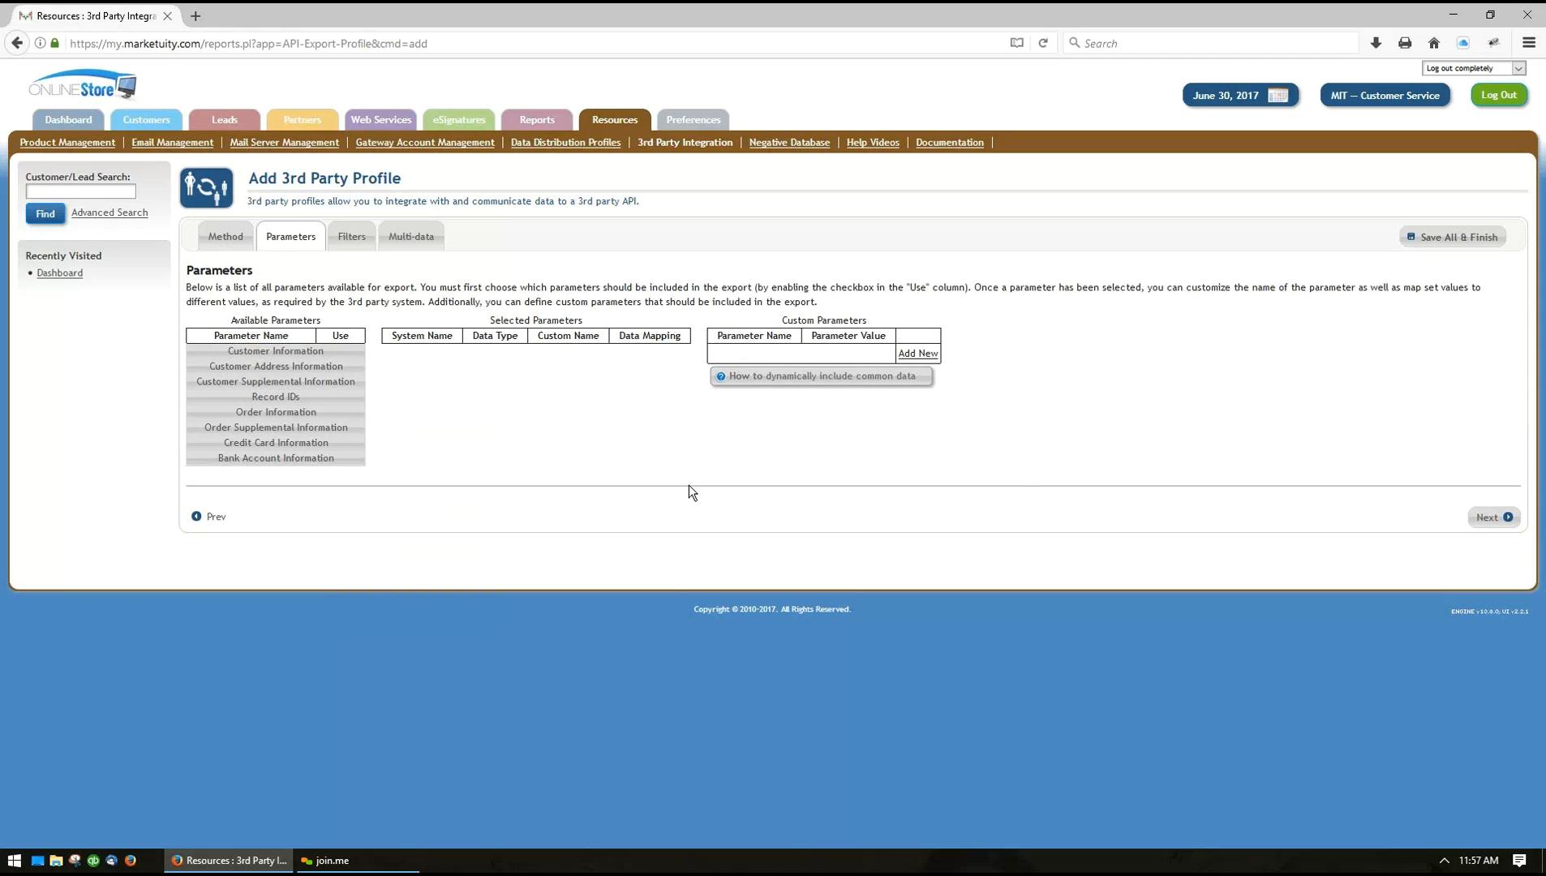
Include first_name, last_name, customer_status and customer_notes from the customer information parameters in the export
click(280, 354)
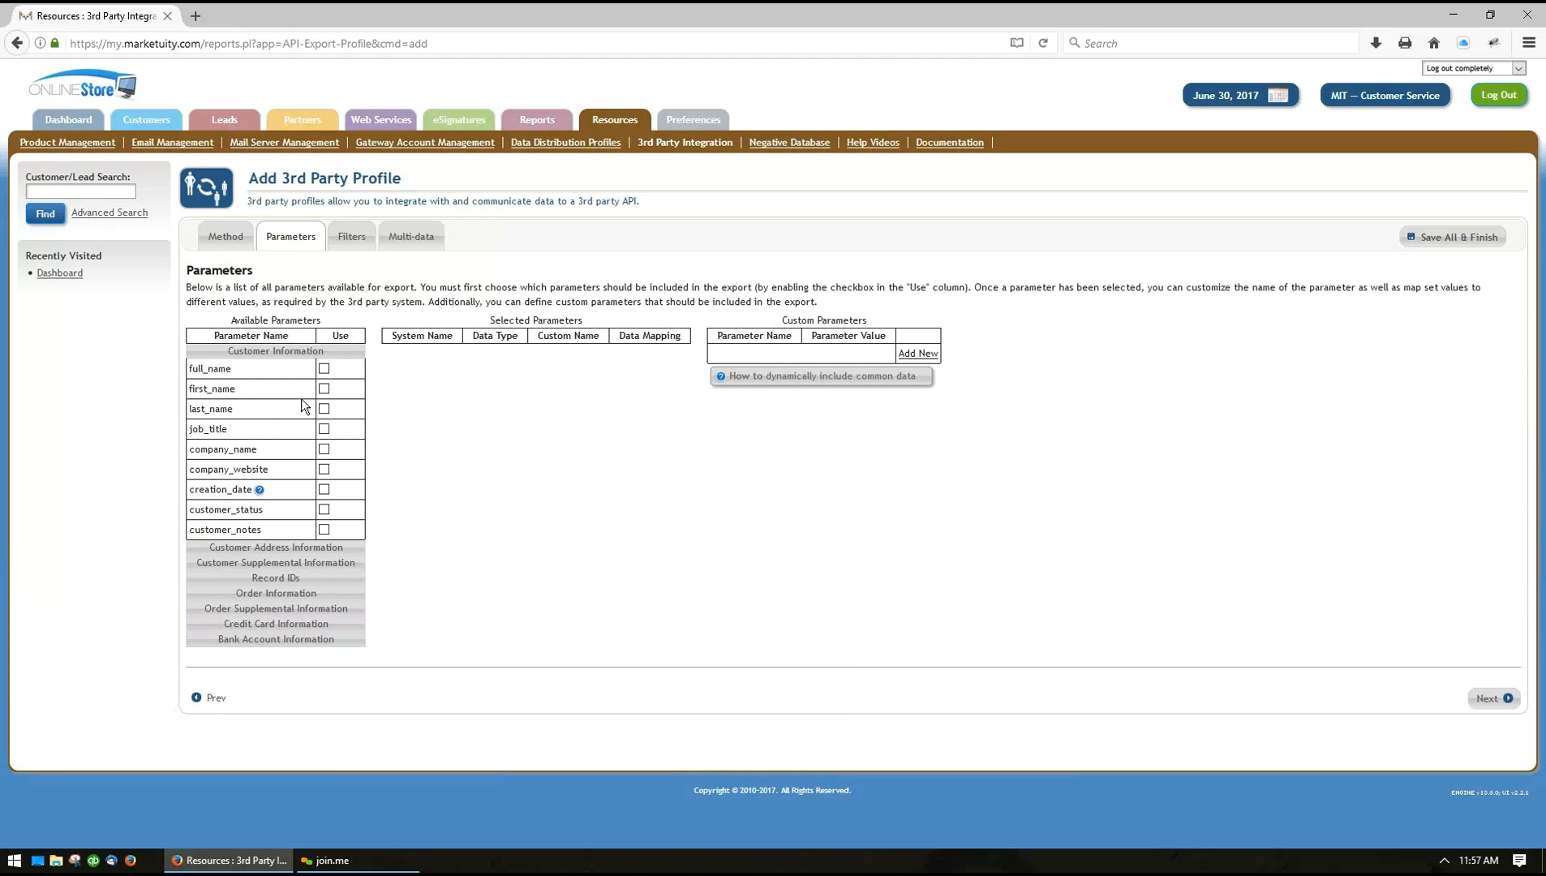
click(323, 389)
click(323, 410)
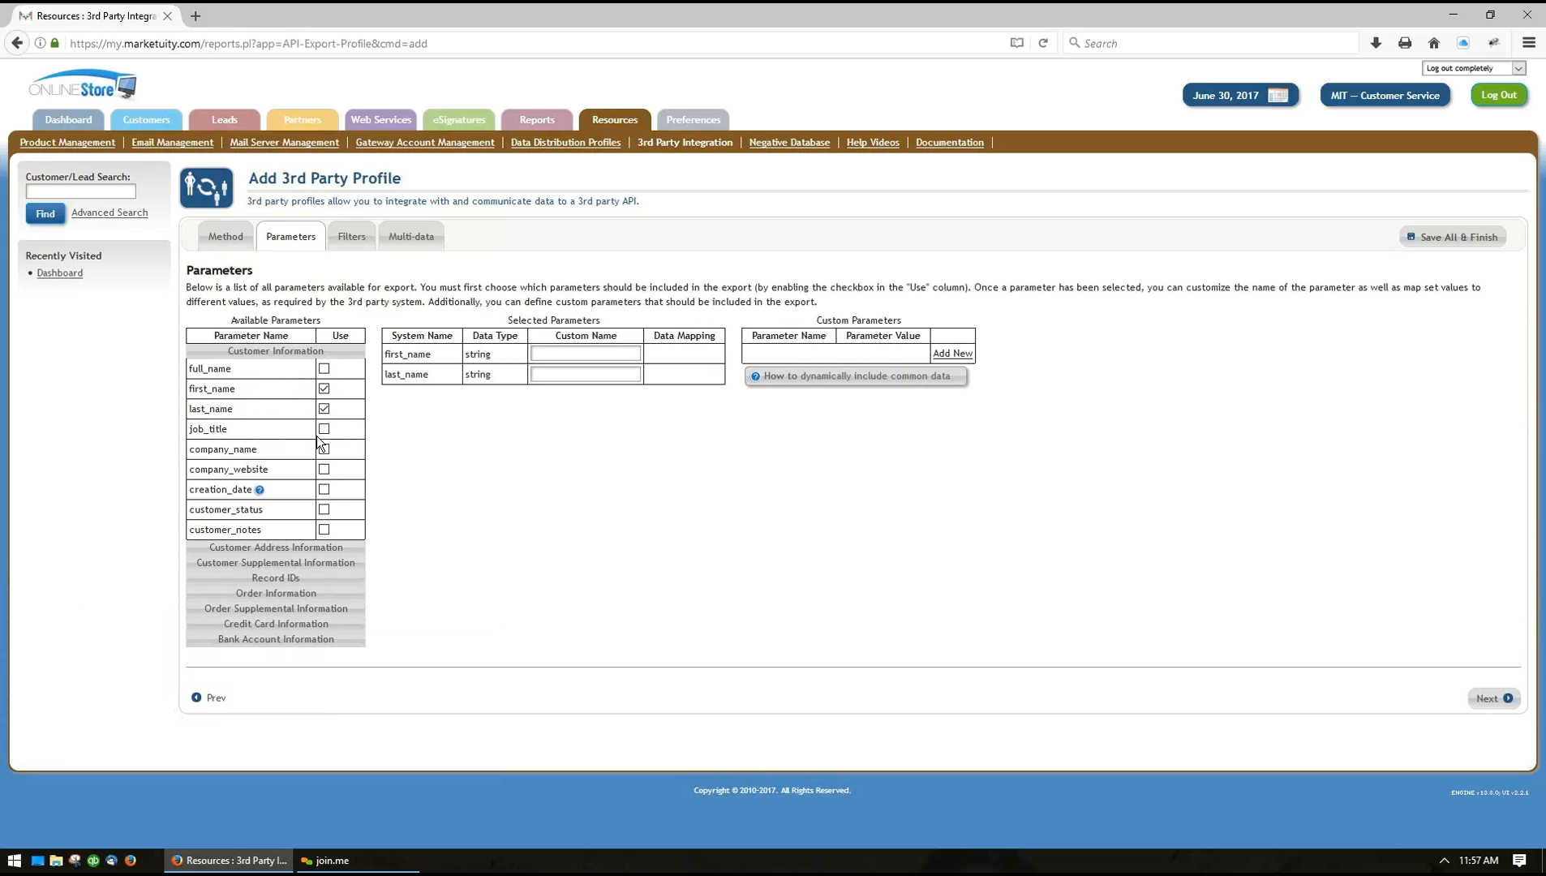
click(324, 531)
click(324, 510)
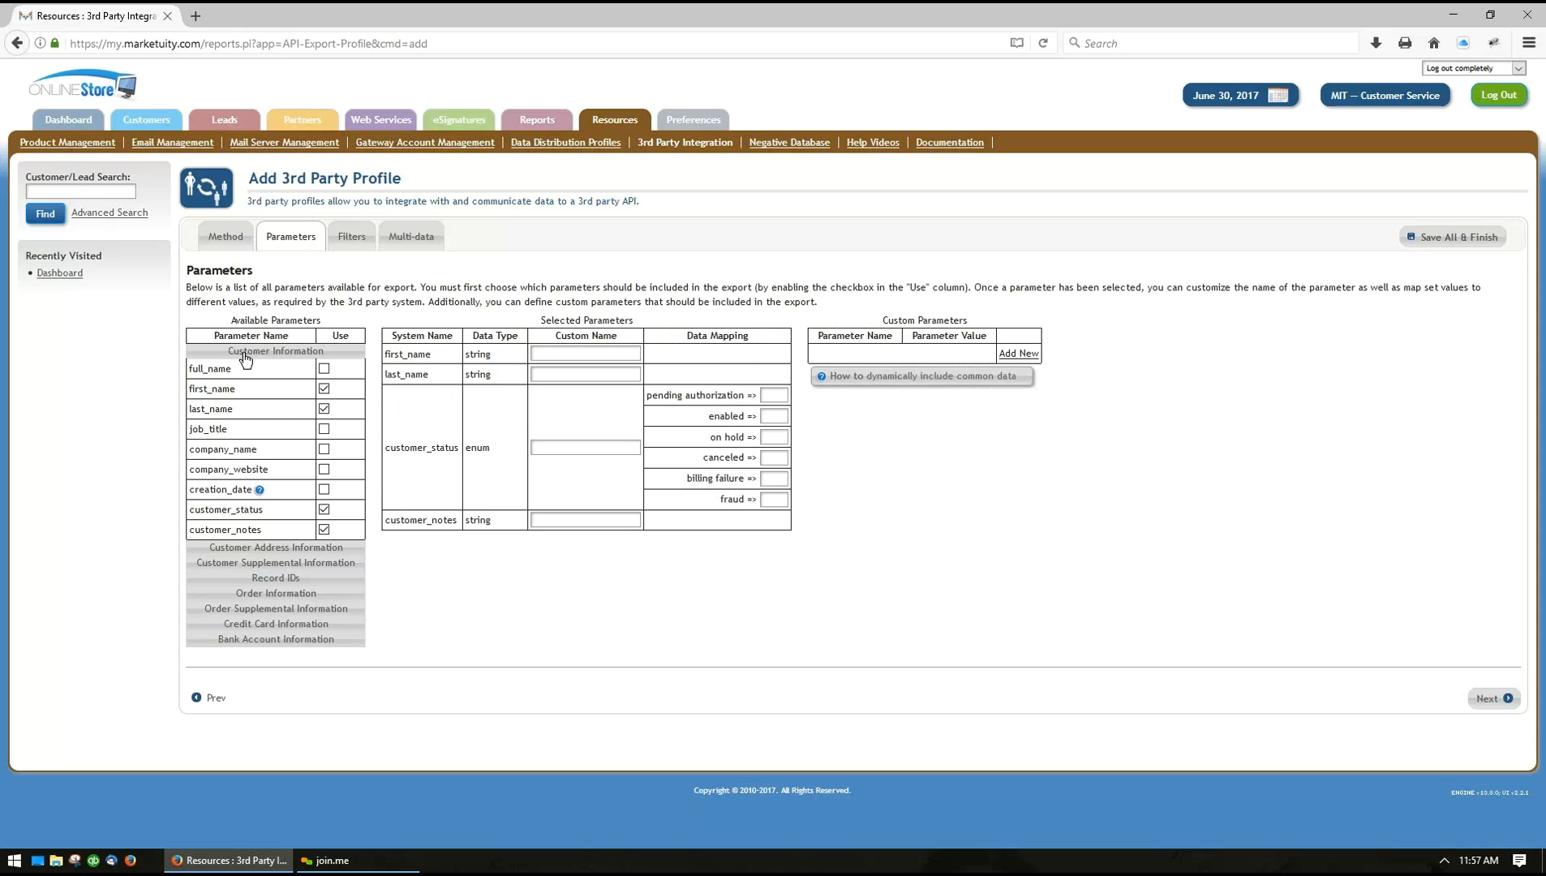
Include address1, city and postal_code from the customer address parameters, and collapse that group
click(273, 548)
click(324, 565)
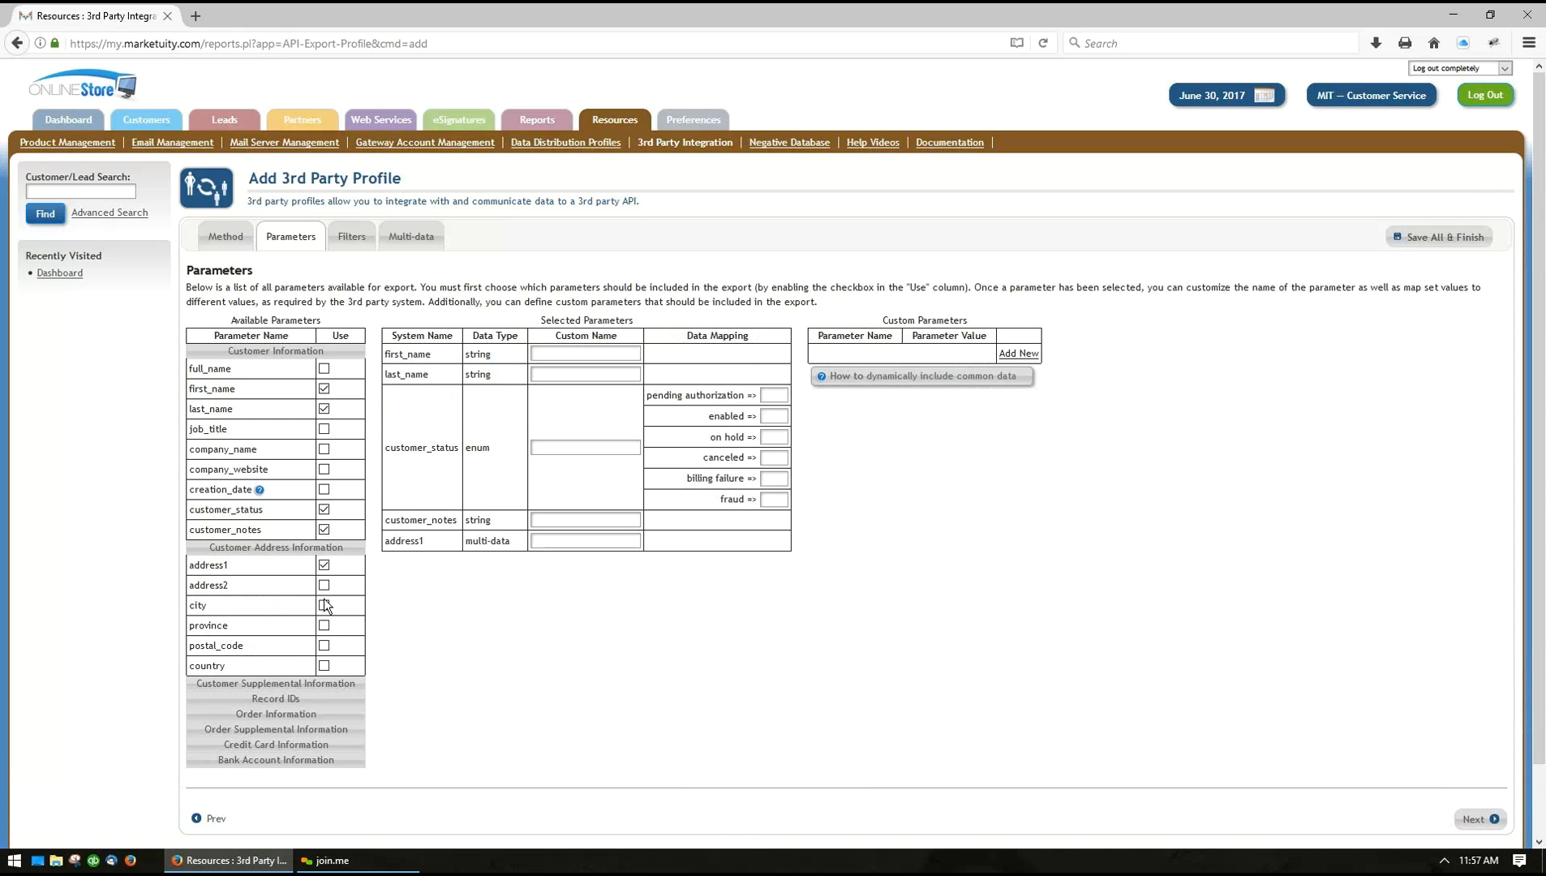
click(324, 606)
click(324, 646)
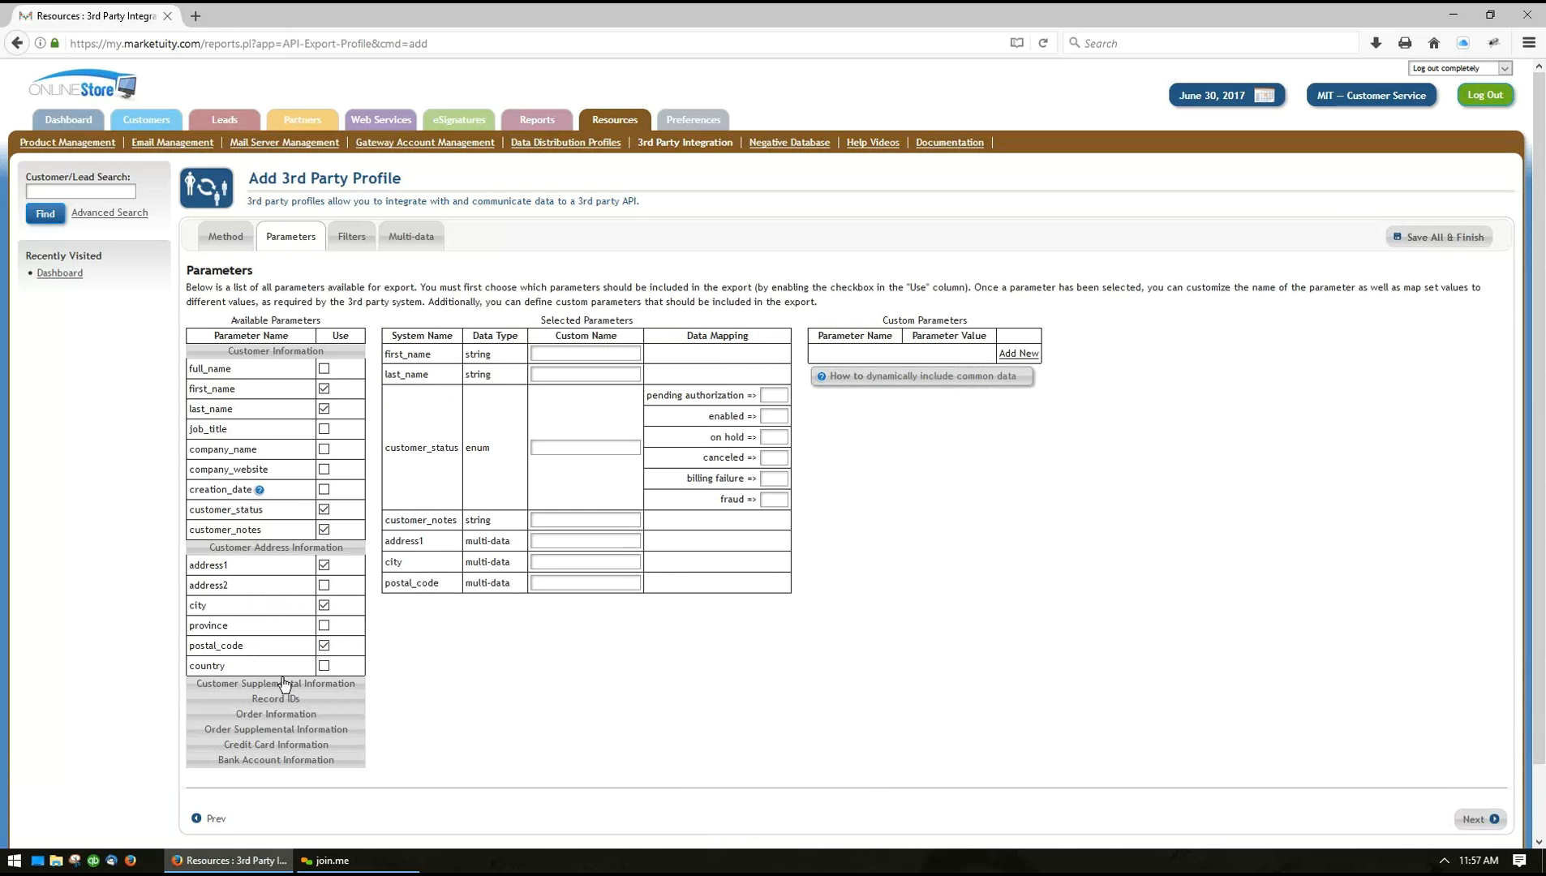
click(253, 550)
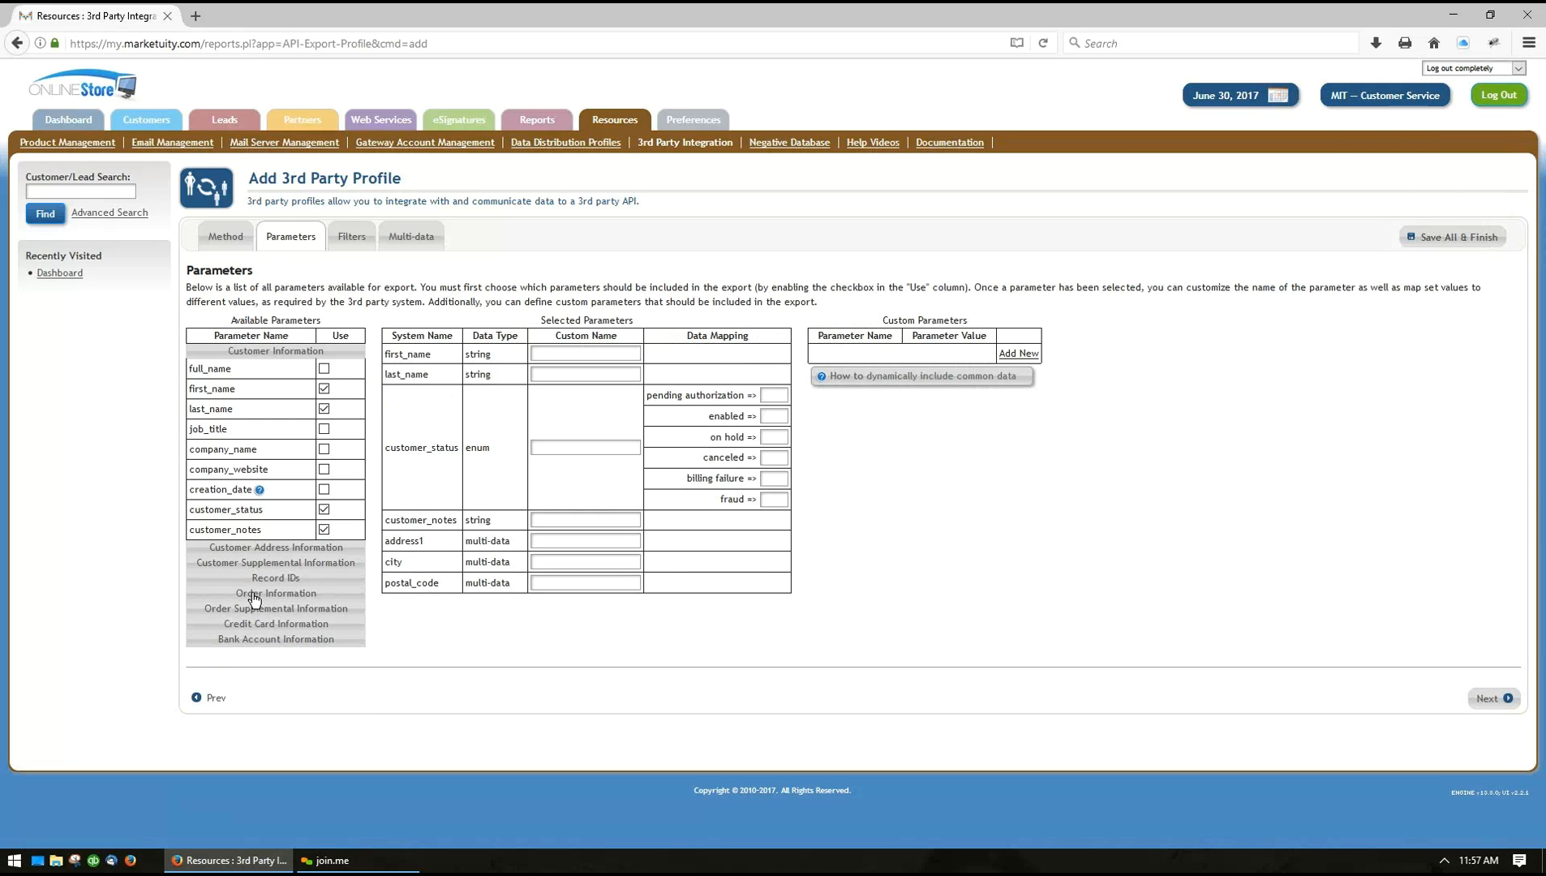
Include phone and ip_address from the customer supplemental parameters, and collapse the open parameter groups
click(291, 566)
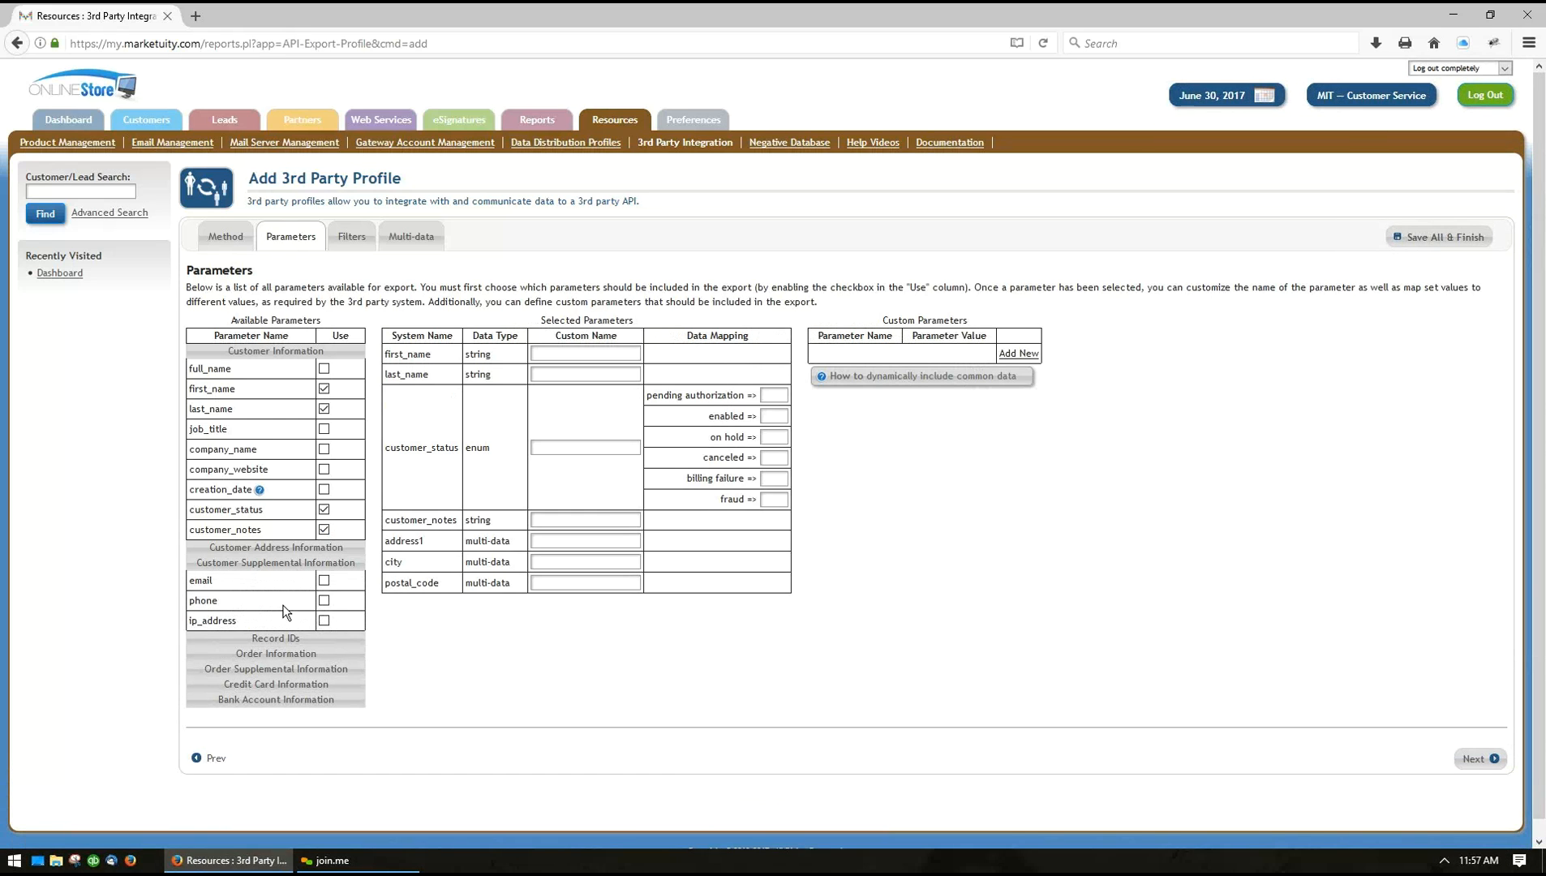
click(322, 603)
click(324, 621)
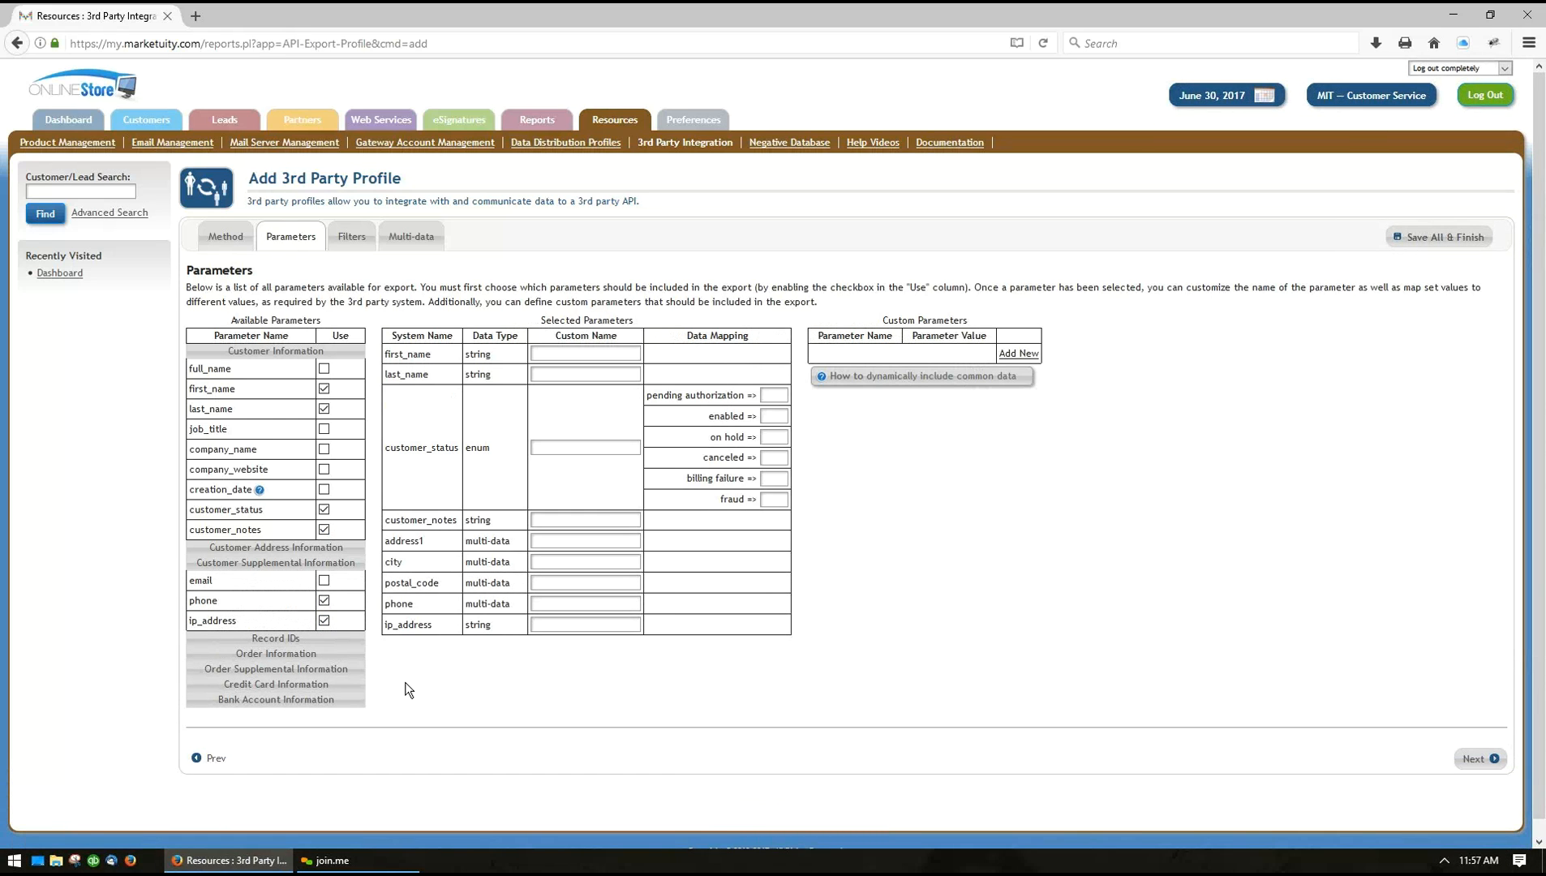
click(358, 568)
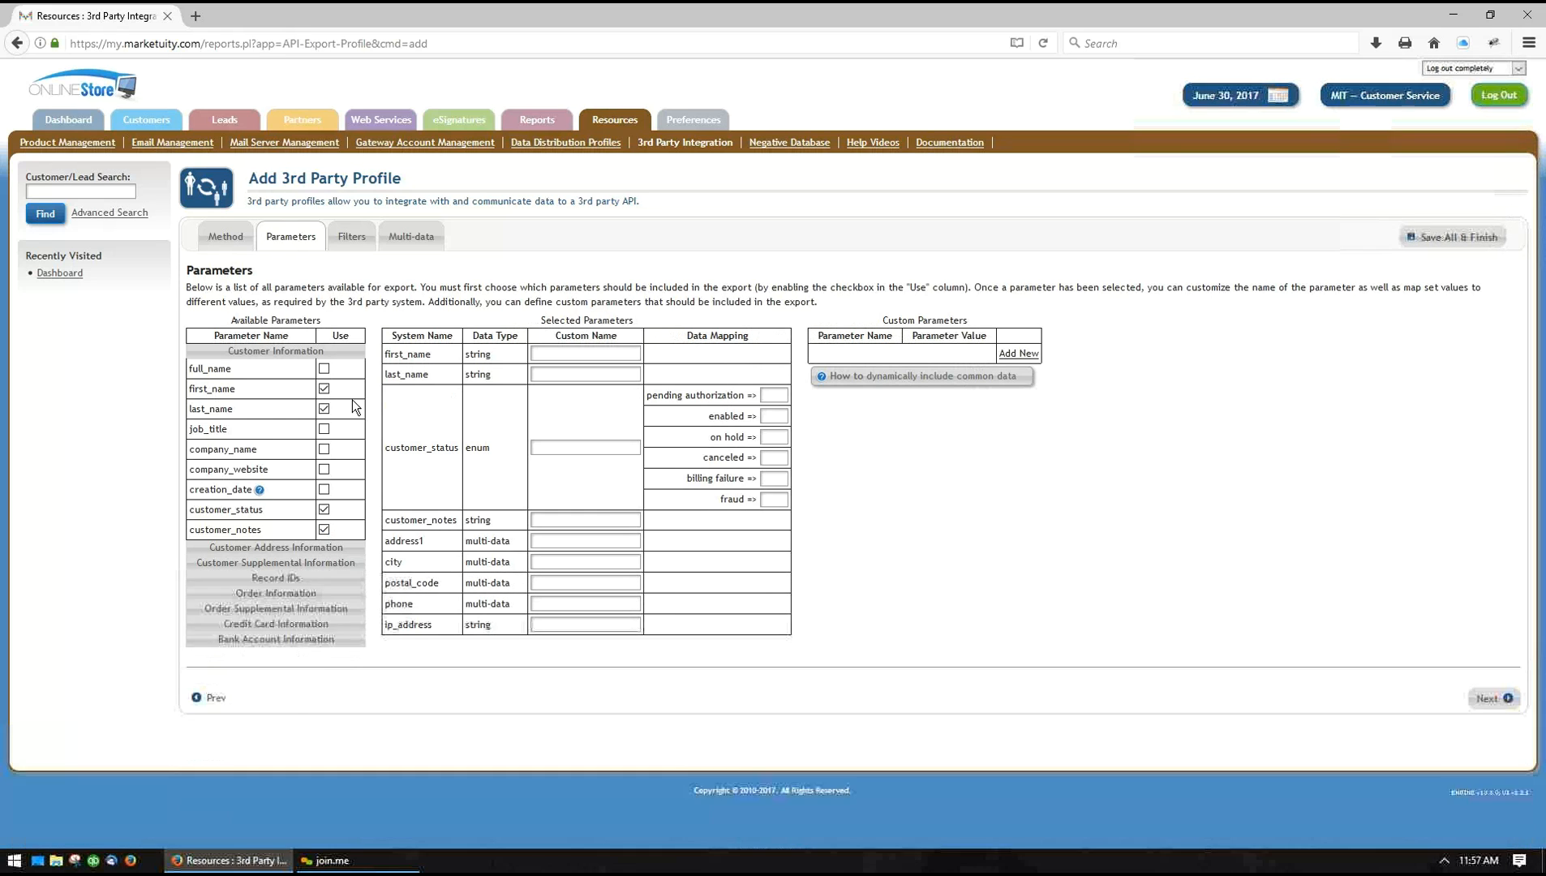
click(350, 353)
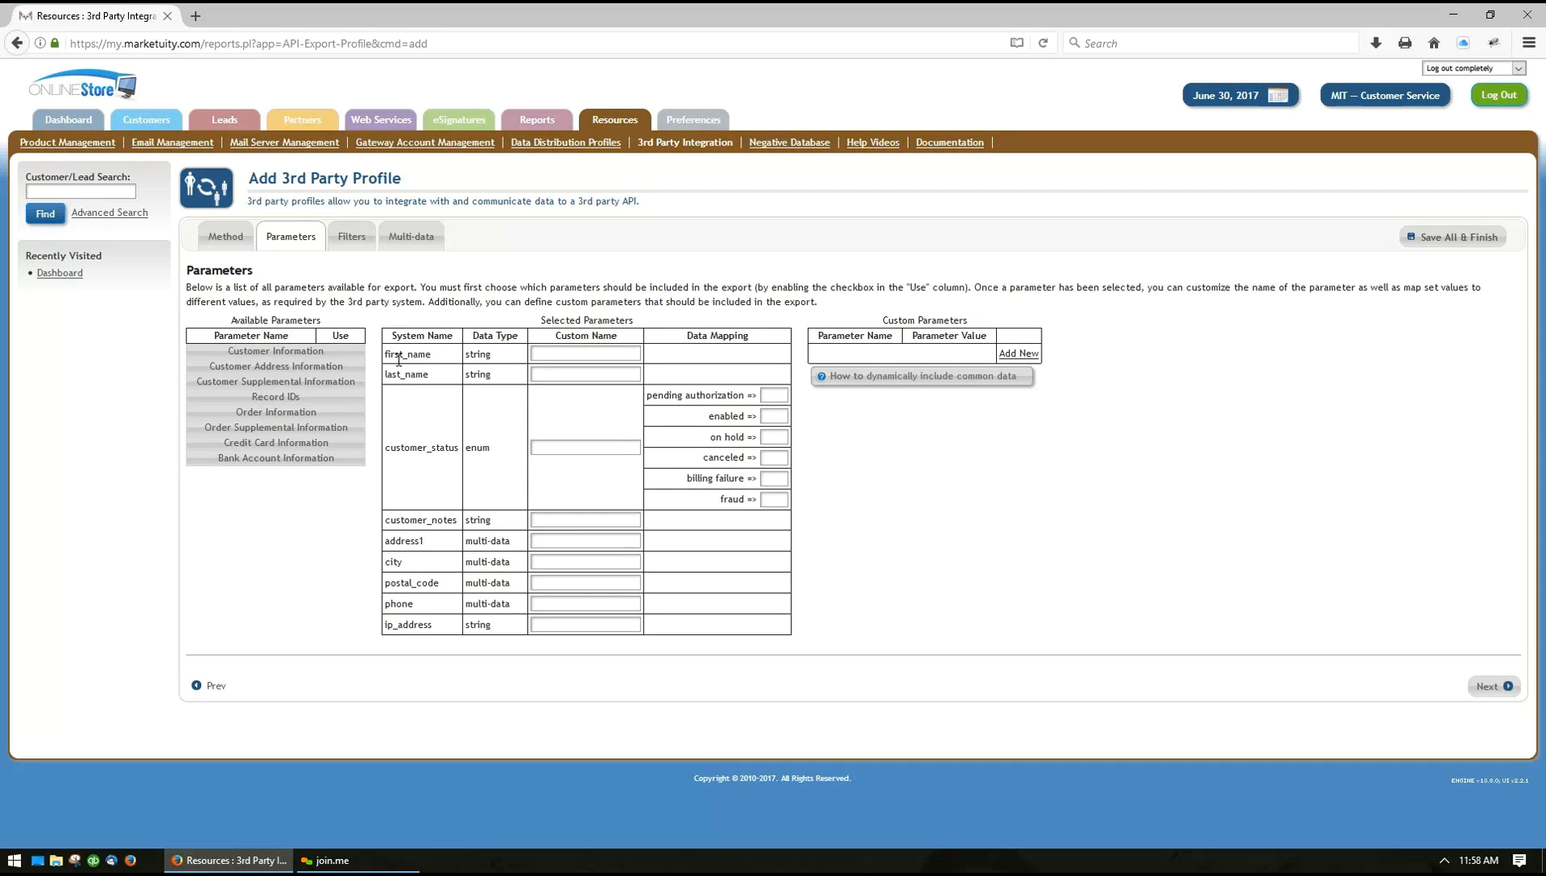
Assign custom names fname, lname, status, address, zip, phone_number and ip to the first name, last name, status, address1, postal code, phone and IP parameters
click(566, 354)
text(fname)
click(559, 446)
click(558, 520)
click(552, 541)
text(address)
text(zip)
key(Tab)
text(phon)
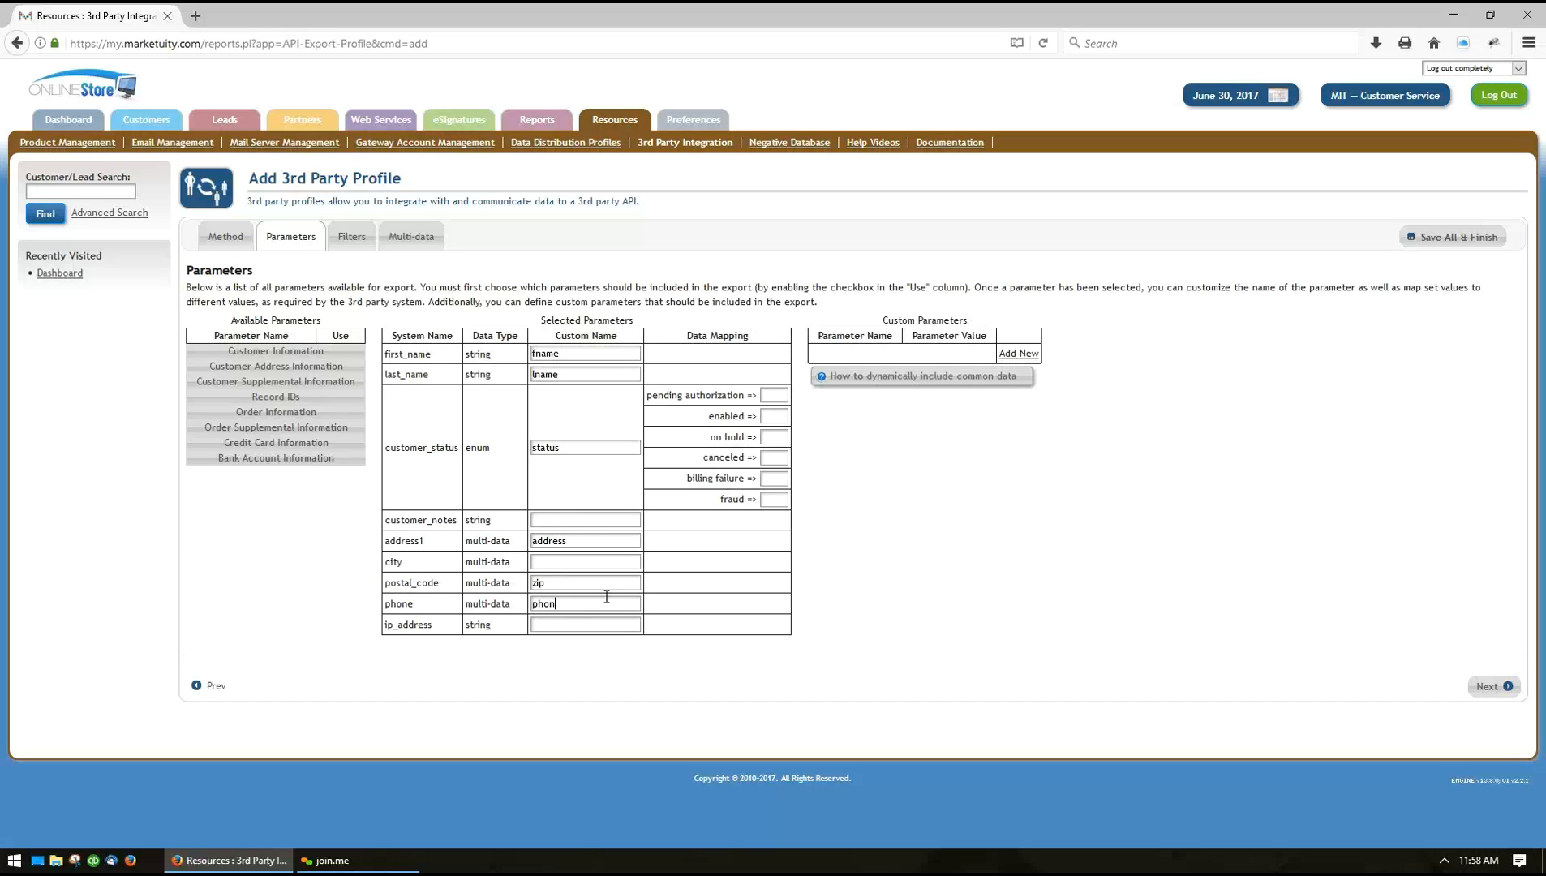
text(e_number)
text(ip)
click(1018, 354)
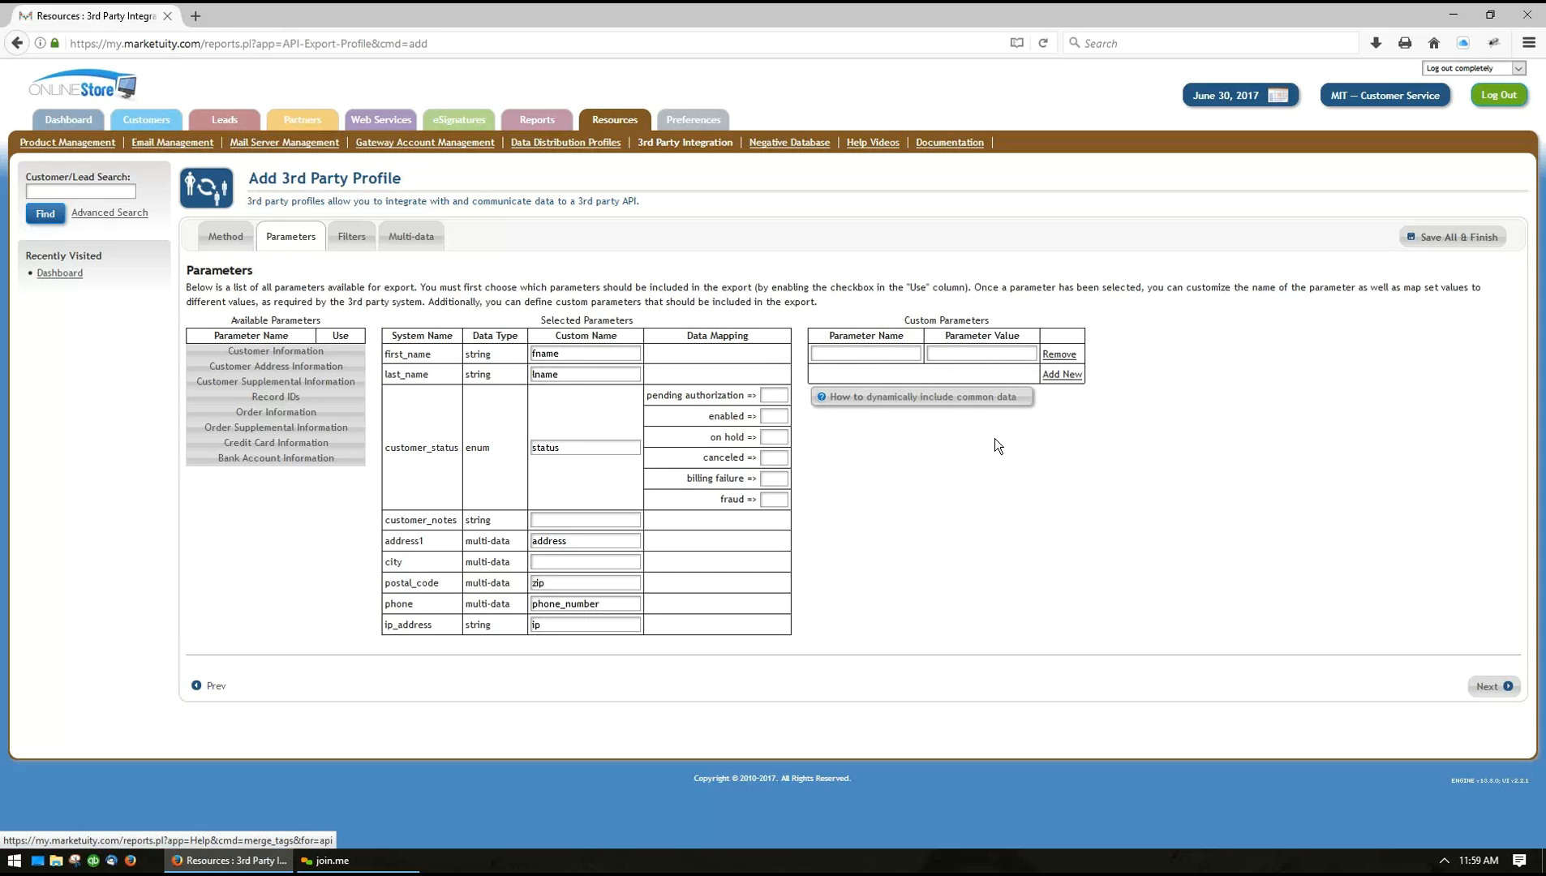
click(869, 355)
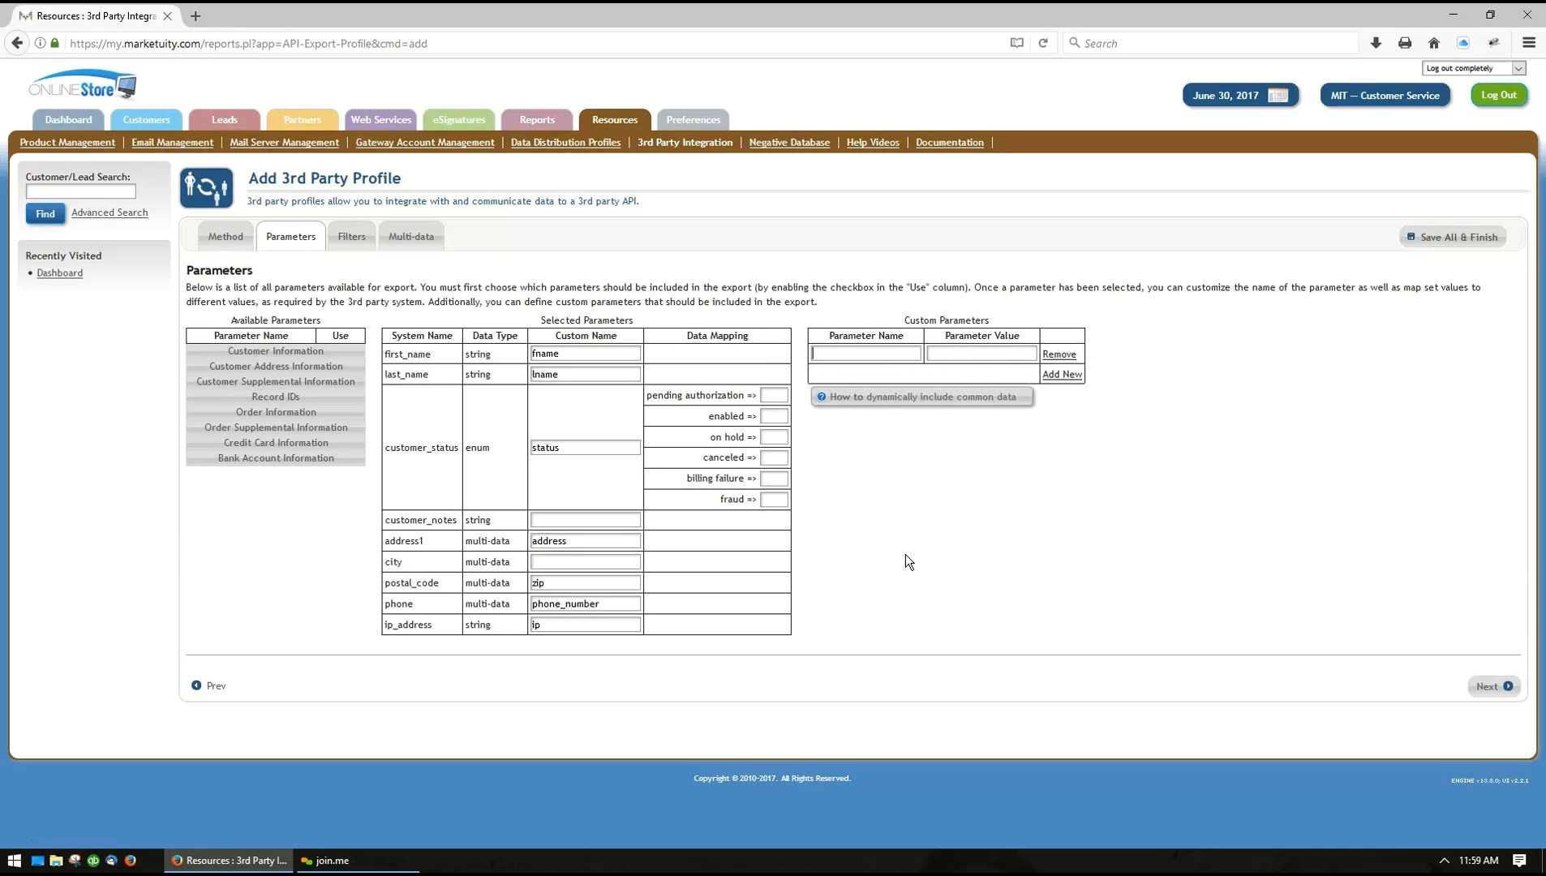
text(authkey)
click(1056, 354)
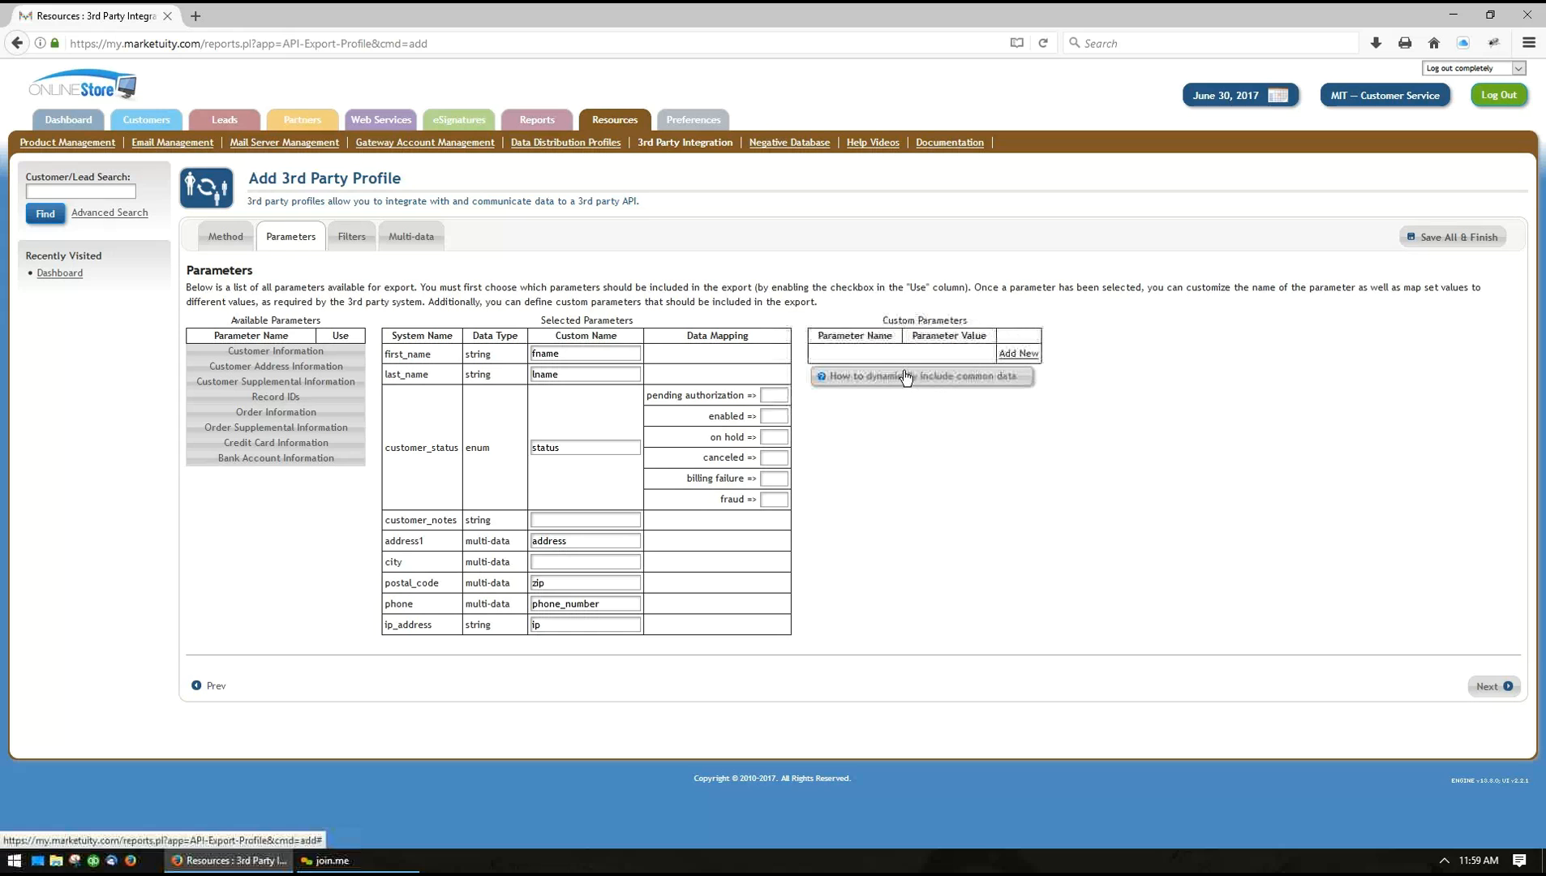
Add two custom parameters named authkey and secure_token, and enter the authentication key and token as their values
click(1034, 355)
click(1058, 375)
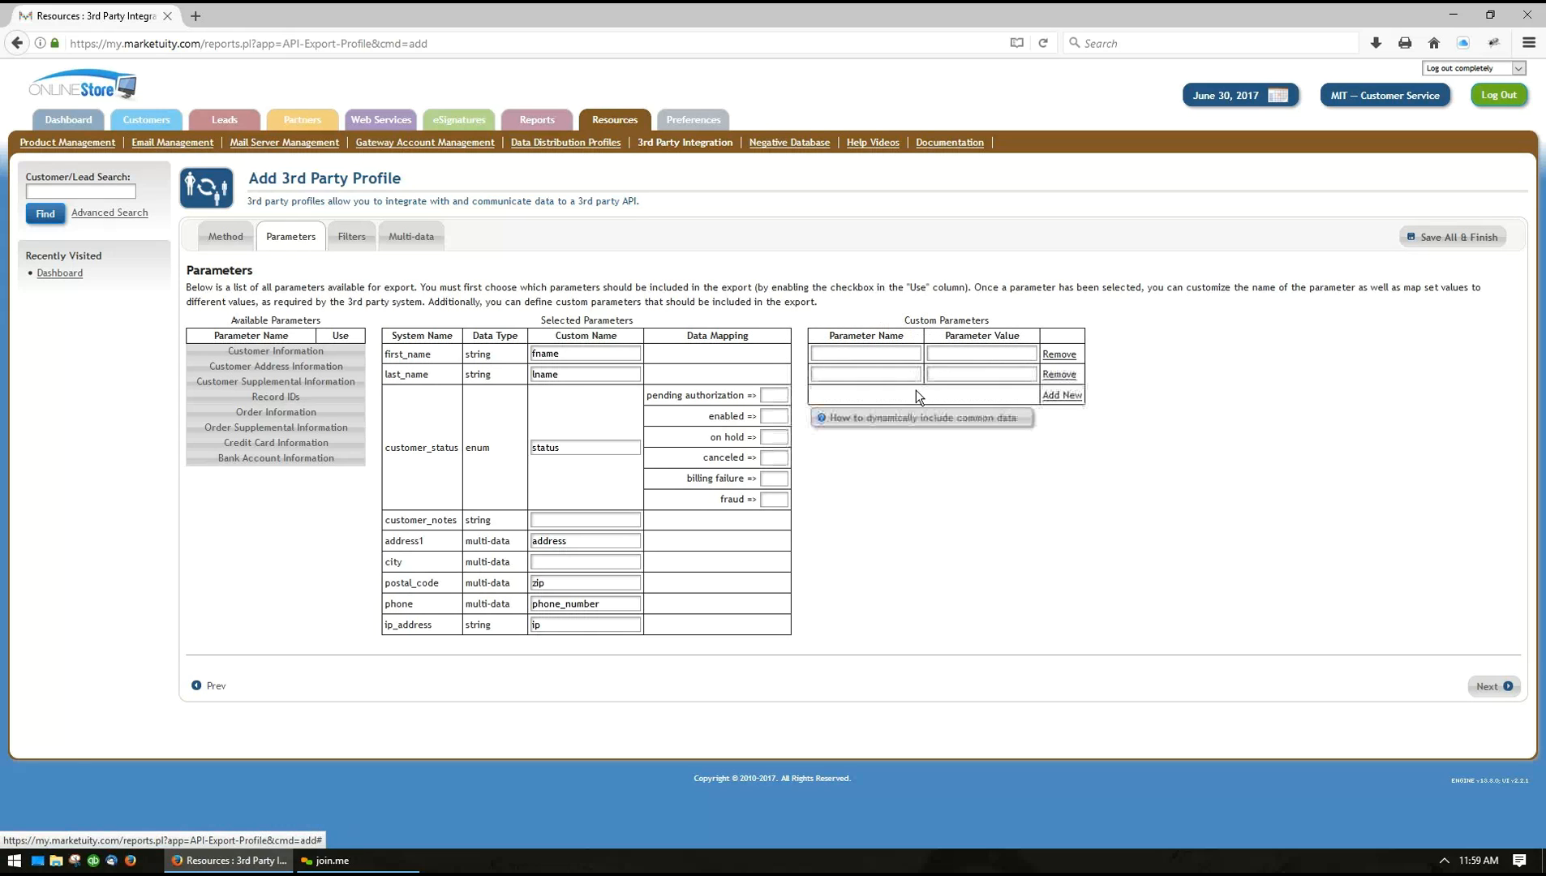
click(857, 354)
text(authkey)
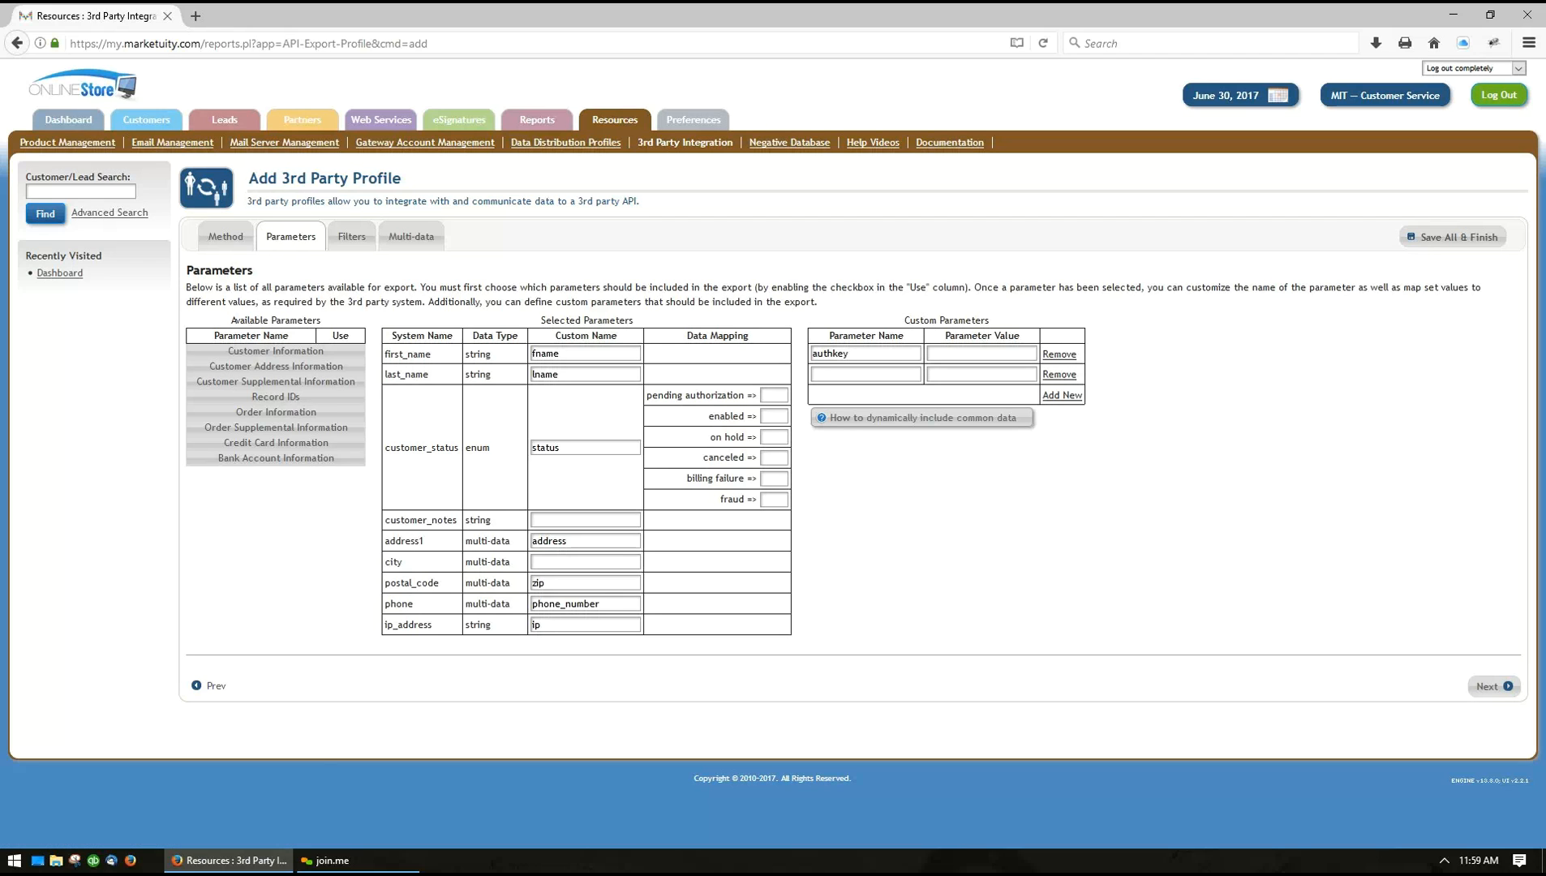
text(secure_t)
text(oken)
key(Tab)
text(ABC)
click(954, 353)
text(123)
Review the list of placeholders for dynamically including common data in custom parameters, and close it
click(907, 422)
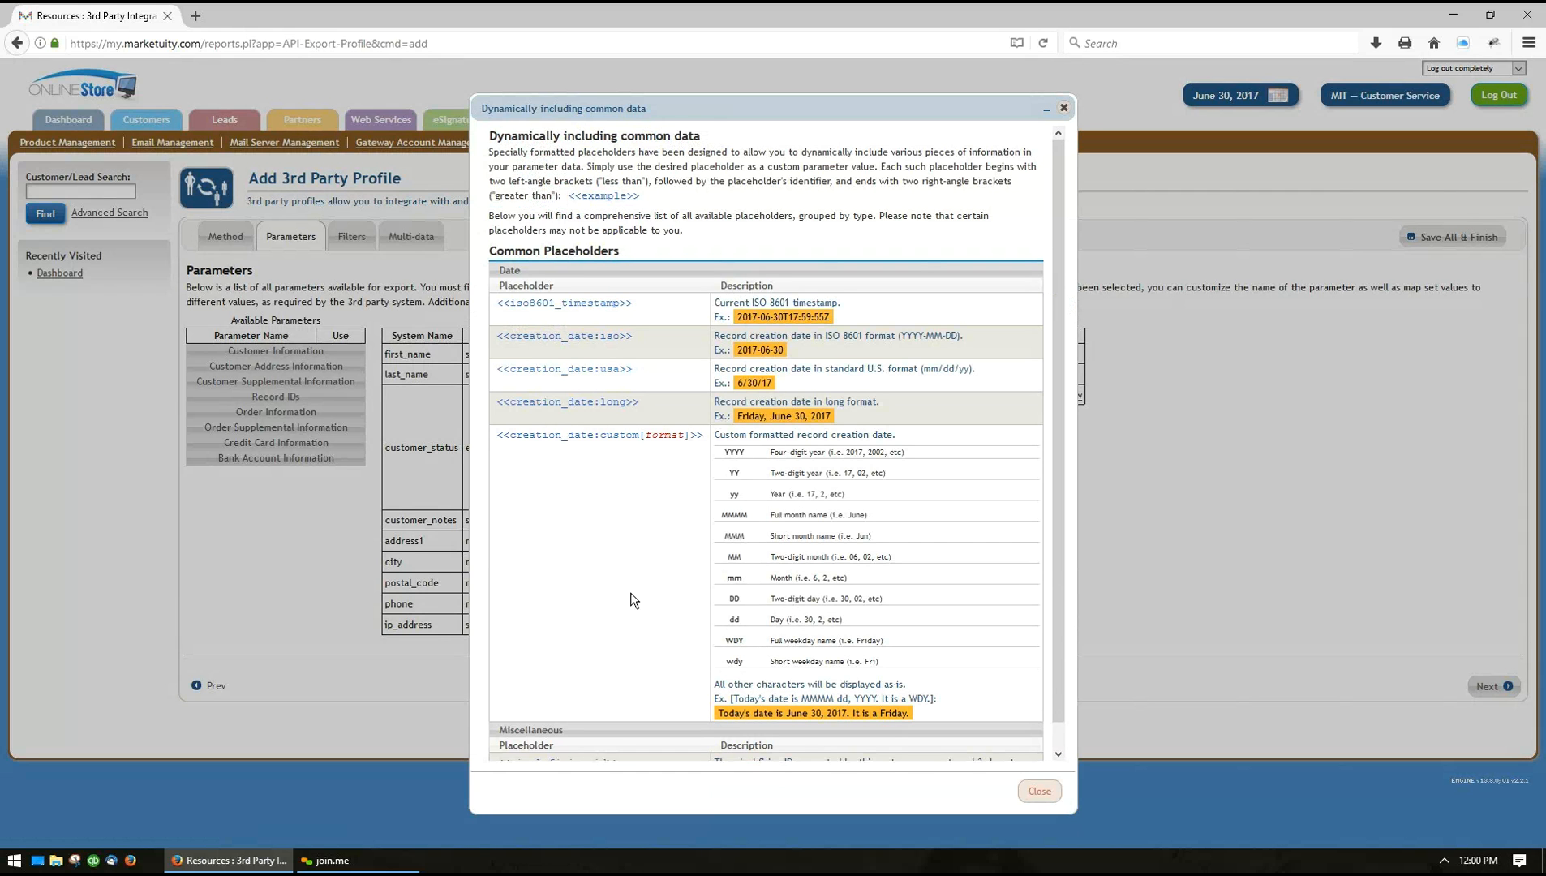
scroll(633, 519, down, 1)
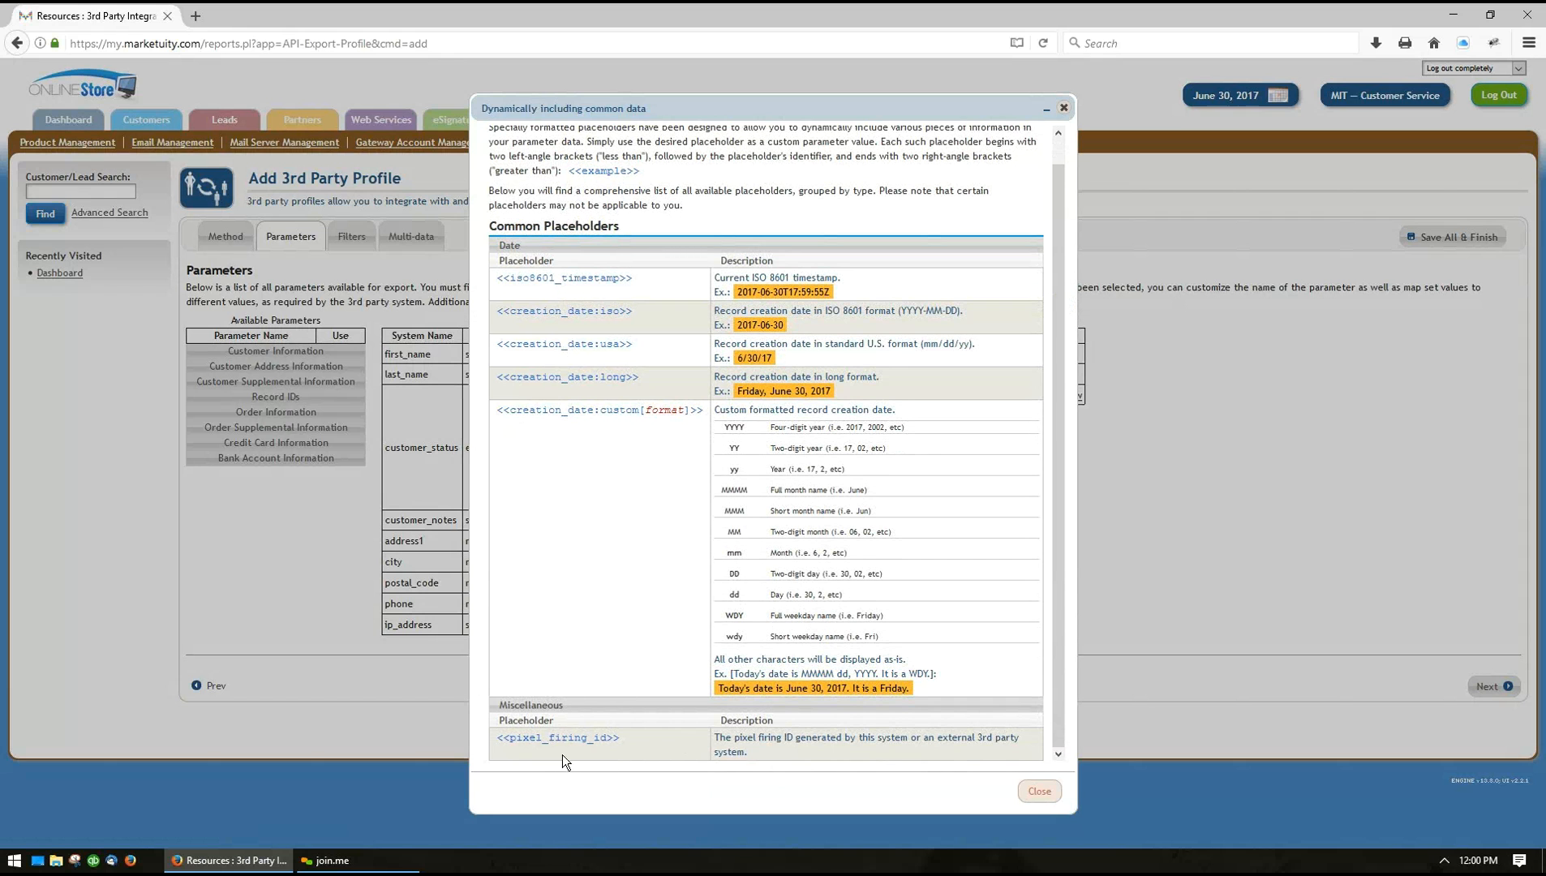
click(1040, 793)
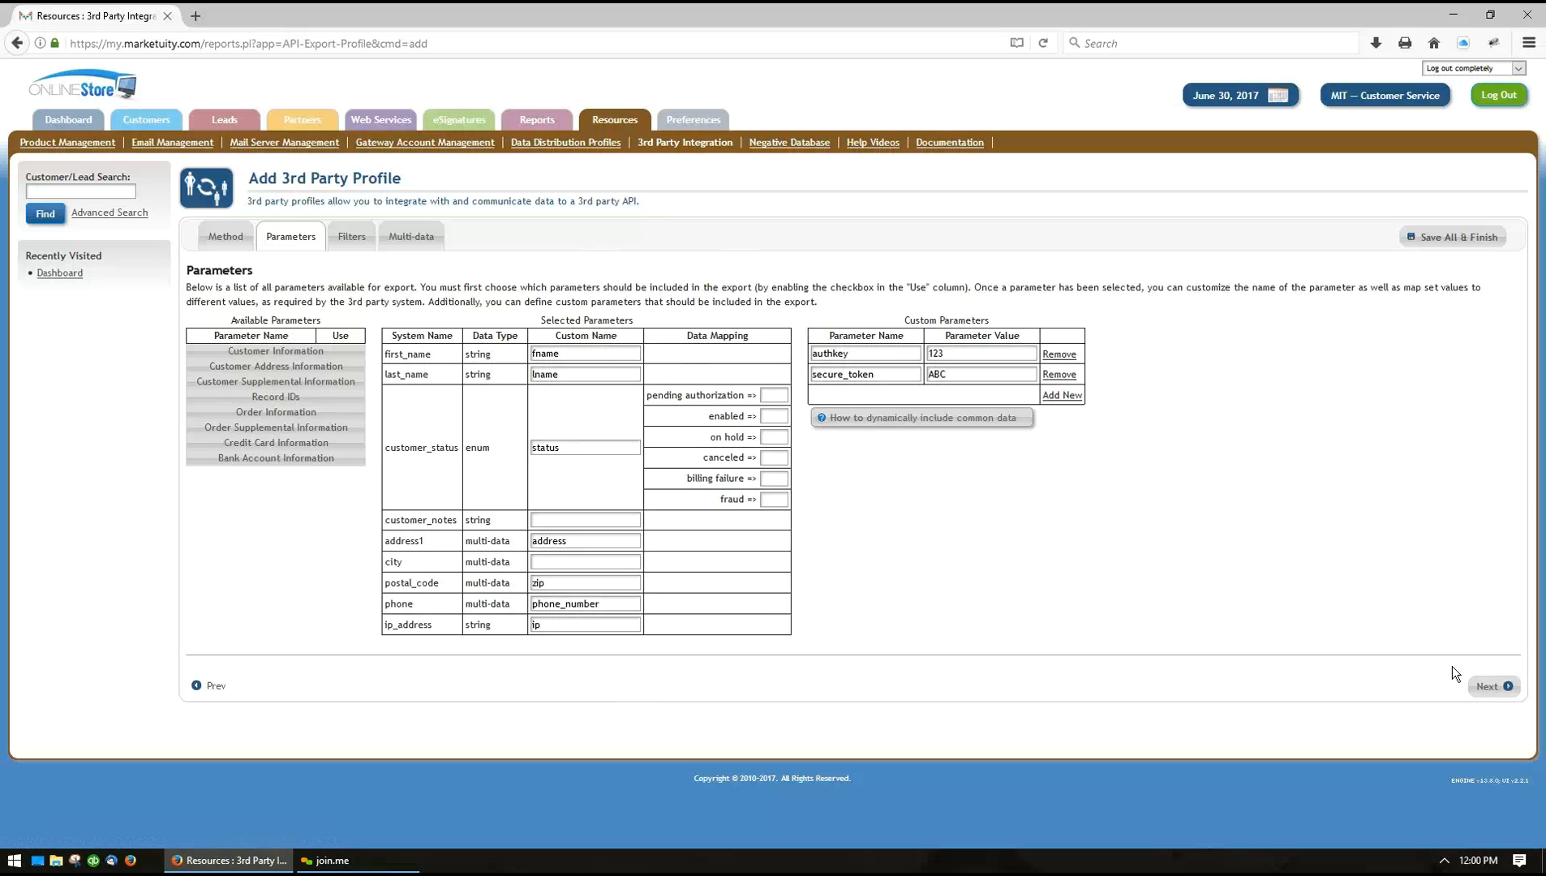
Continue to the filters and select MIT Online Buyer23, MIT Online Trial, MIT Online Trial 99cents and Monthly Fee in the product filter
click(1492, 687)
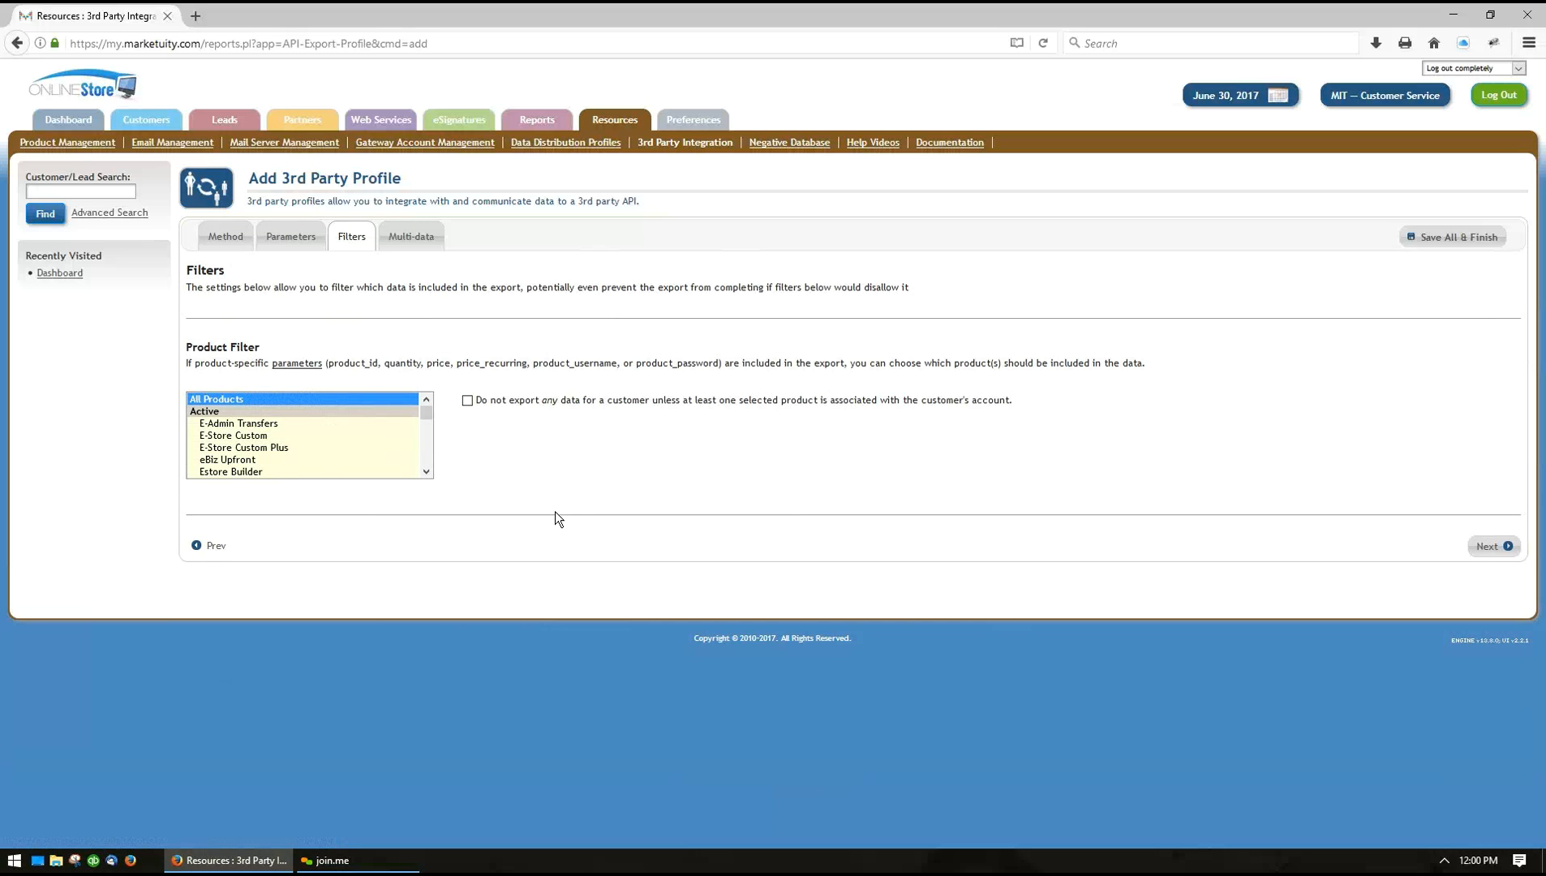
scroll(280, 430, down, 5)
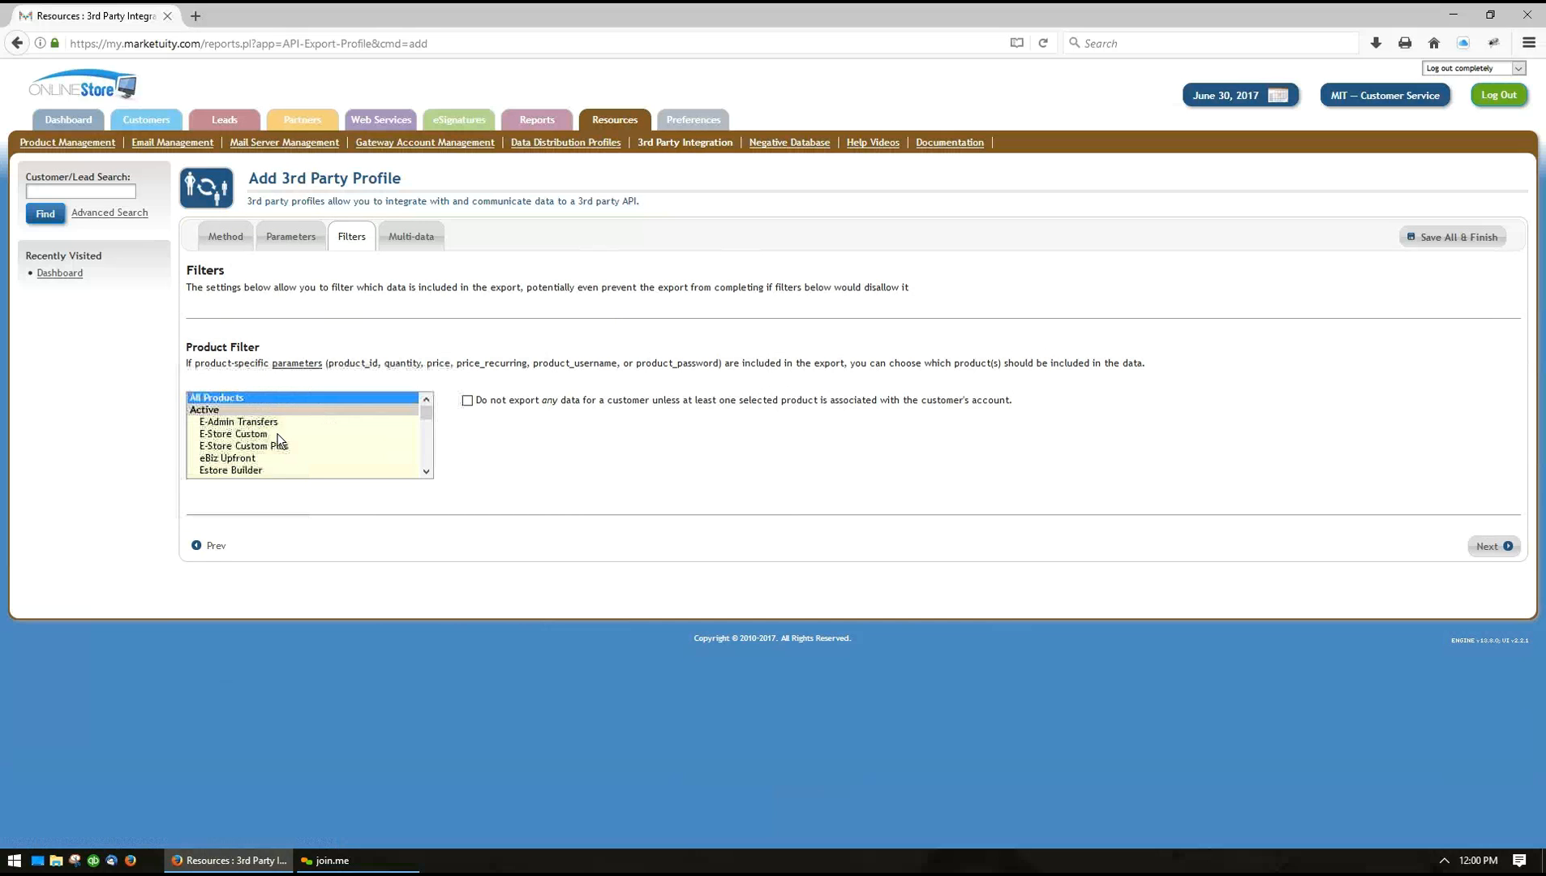
scroll(279, 440, down, 1)
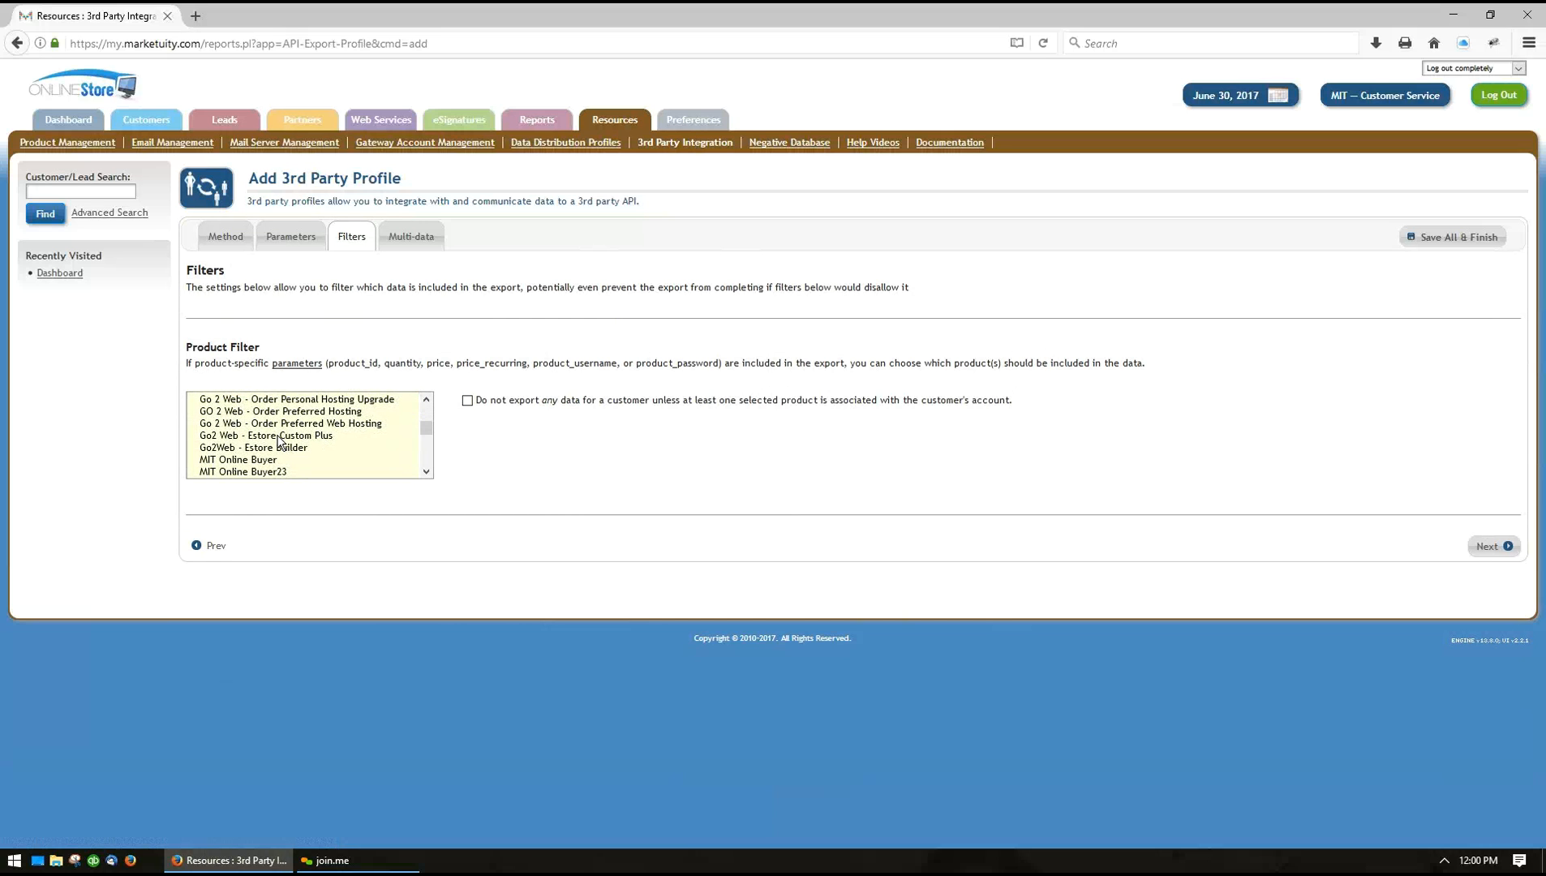
scroll(280, 440, down, 5)
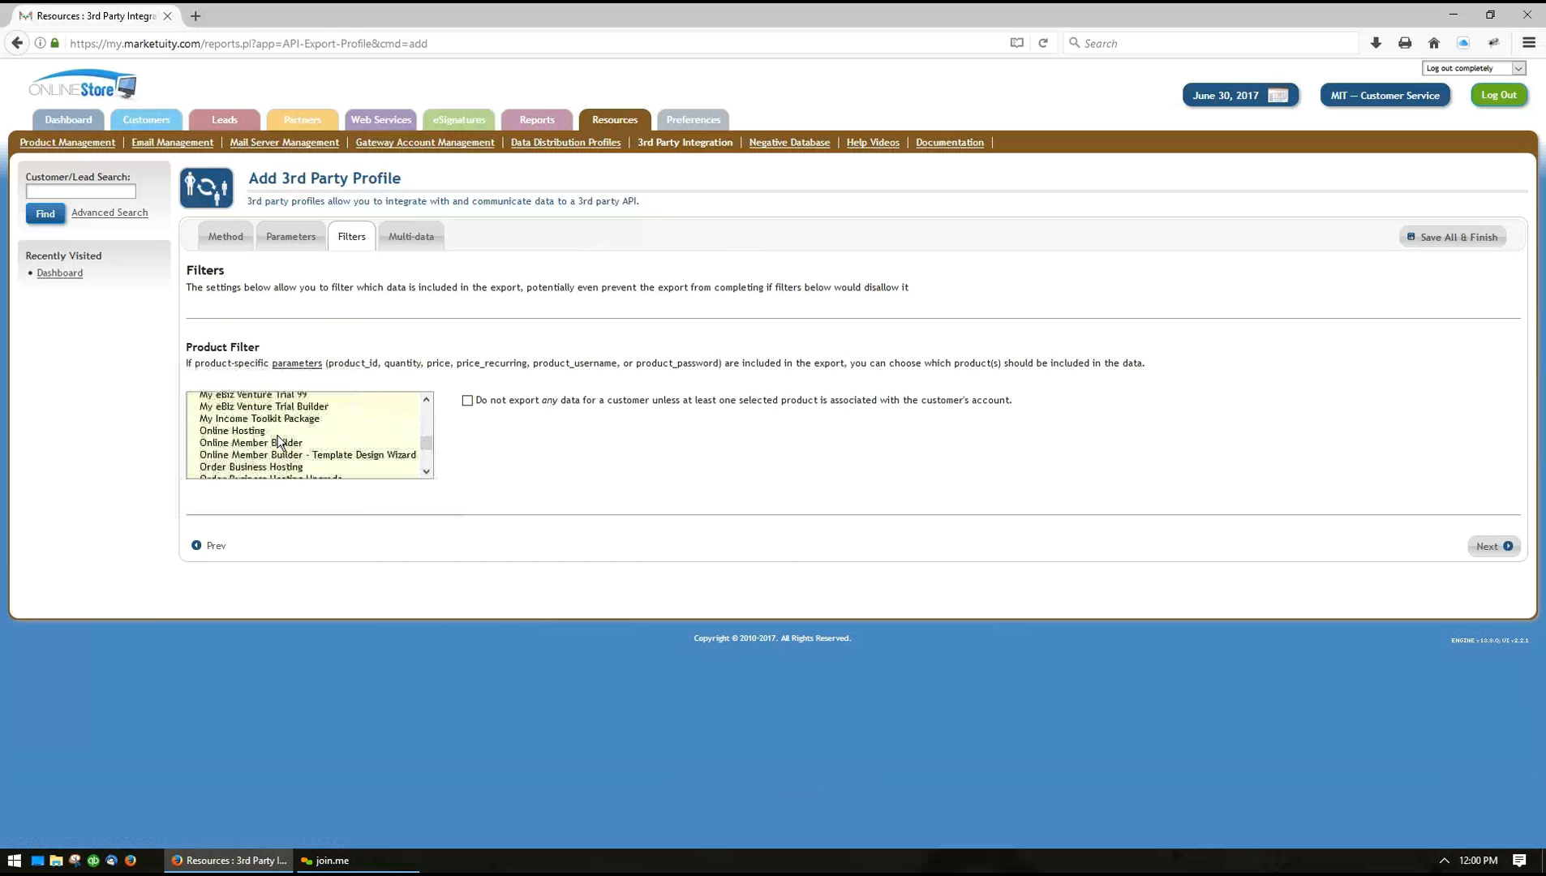
scroll(280, 440, down, 5)
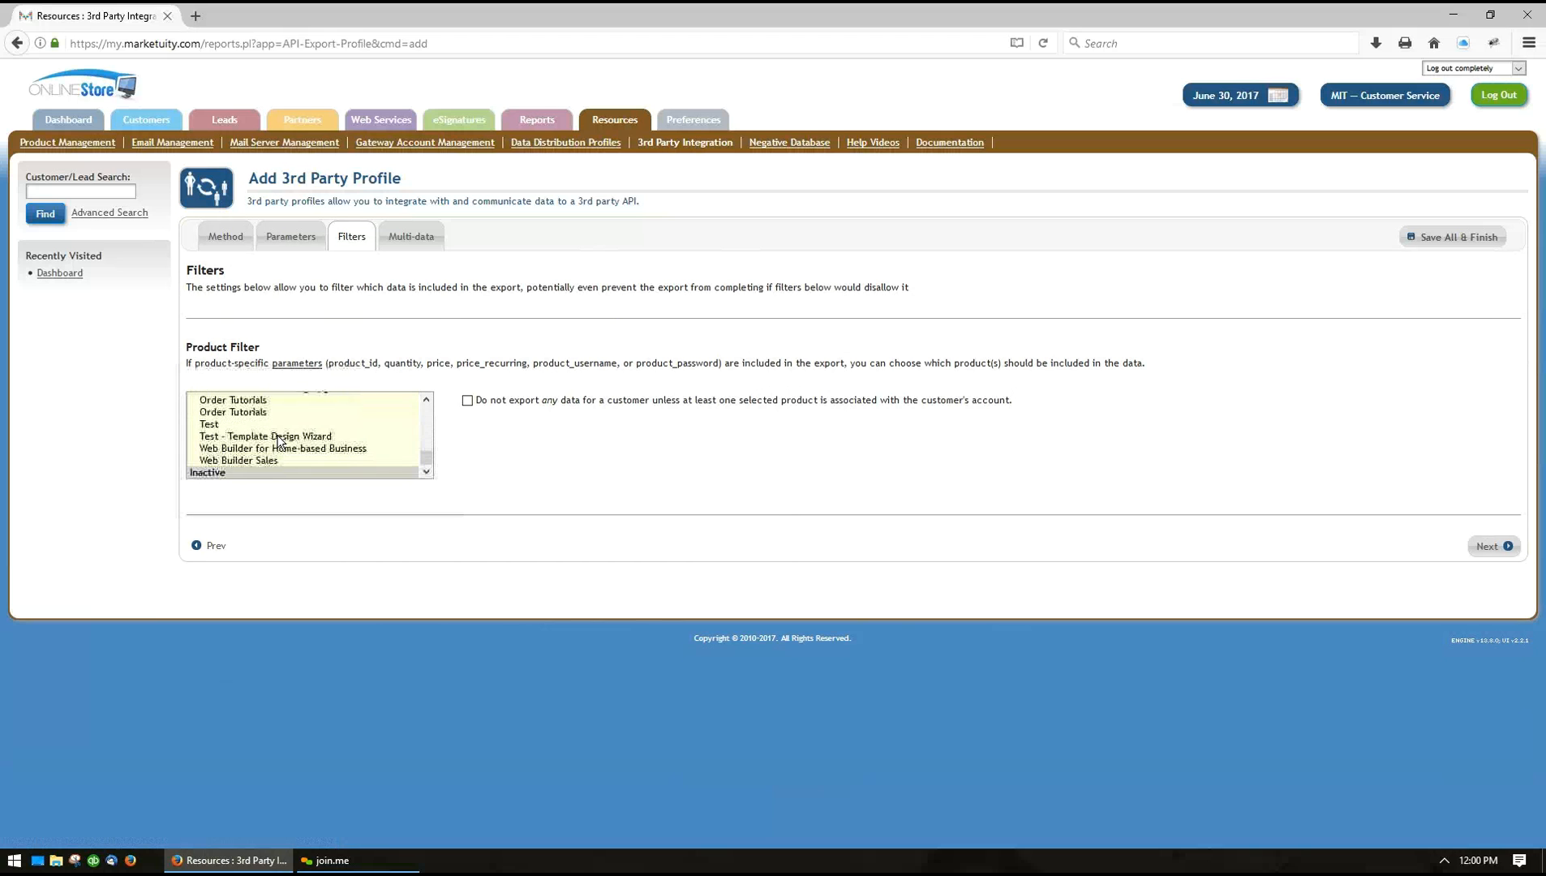
scroll(280, 440, up, 10)
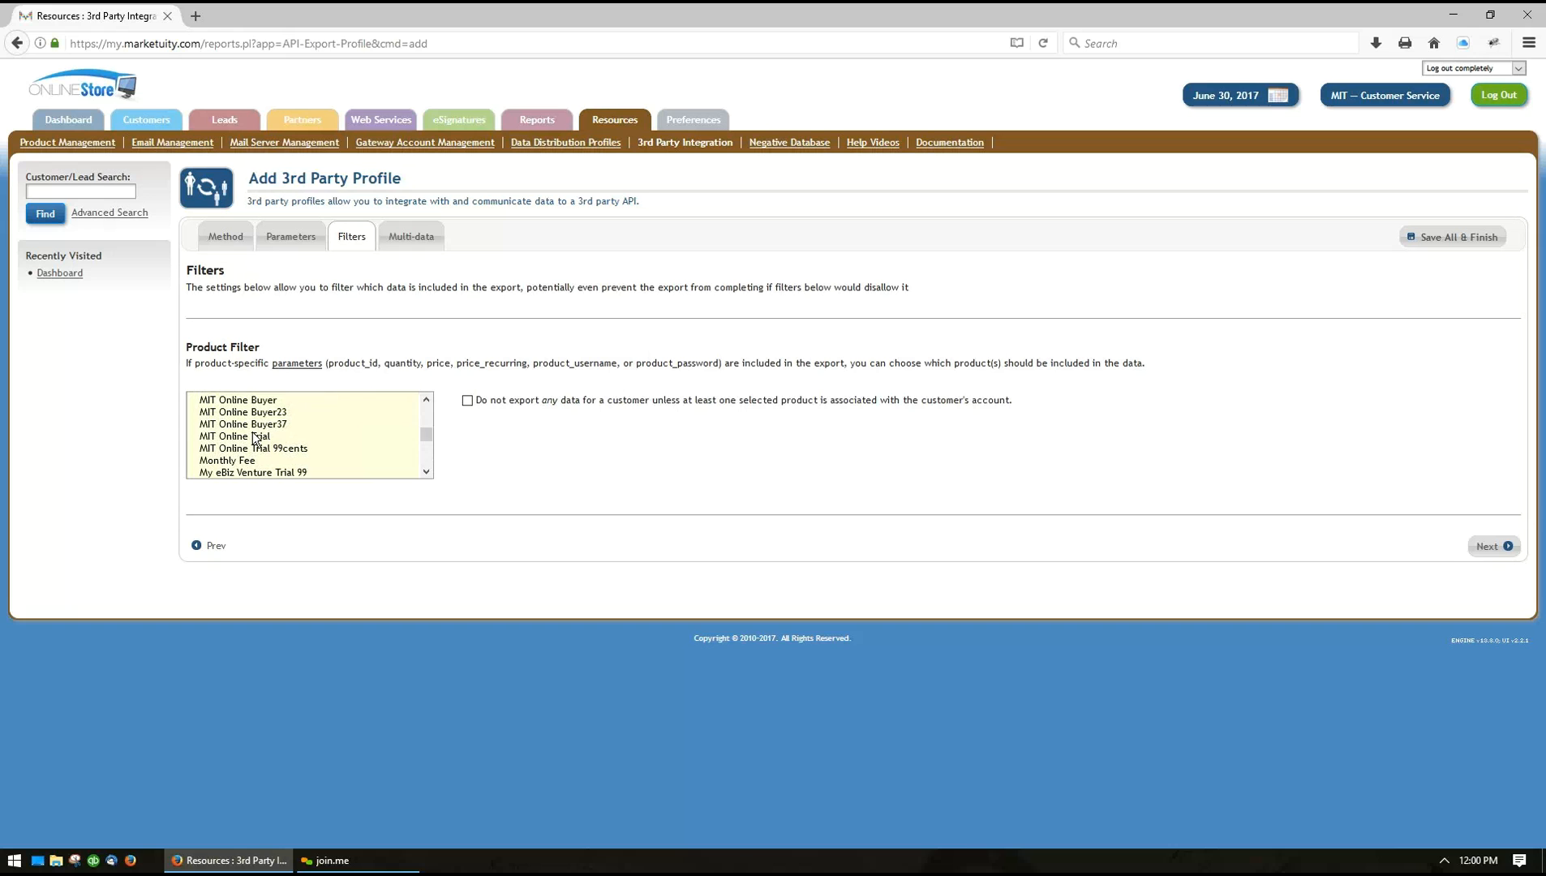
click(259, 437)
click(255, 460)
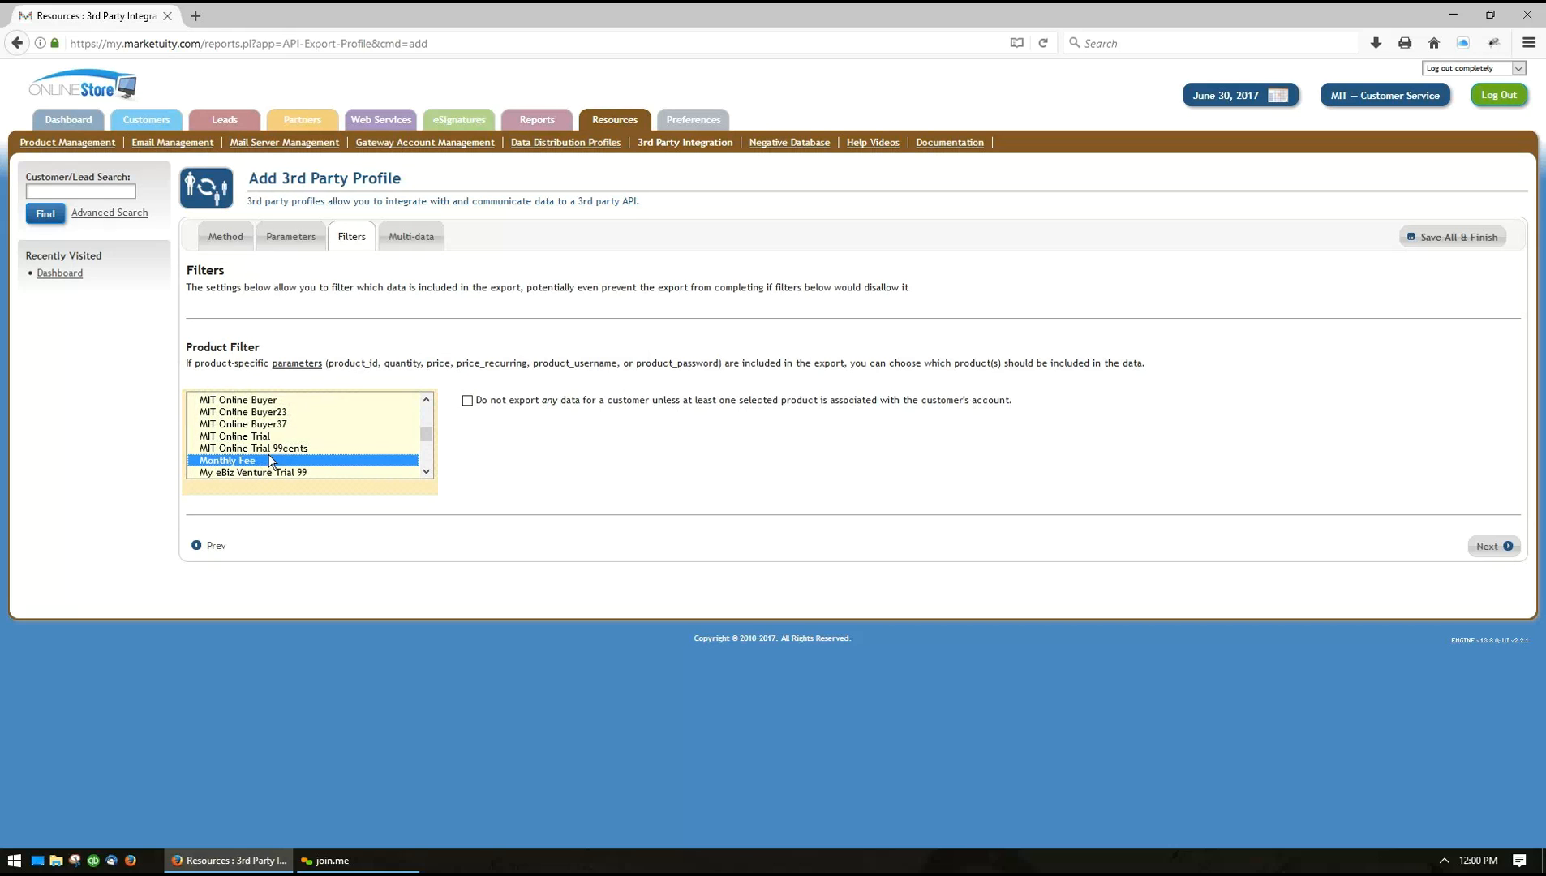
ctrl+click(261, 448)
ctrl+click(262, 435)
ctrl+click(263, 412)
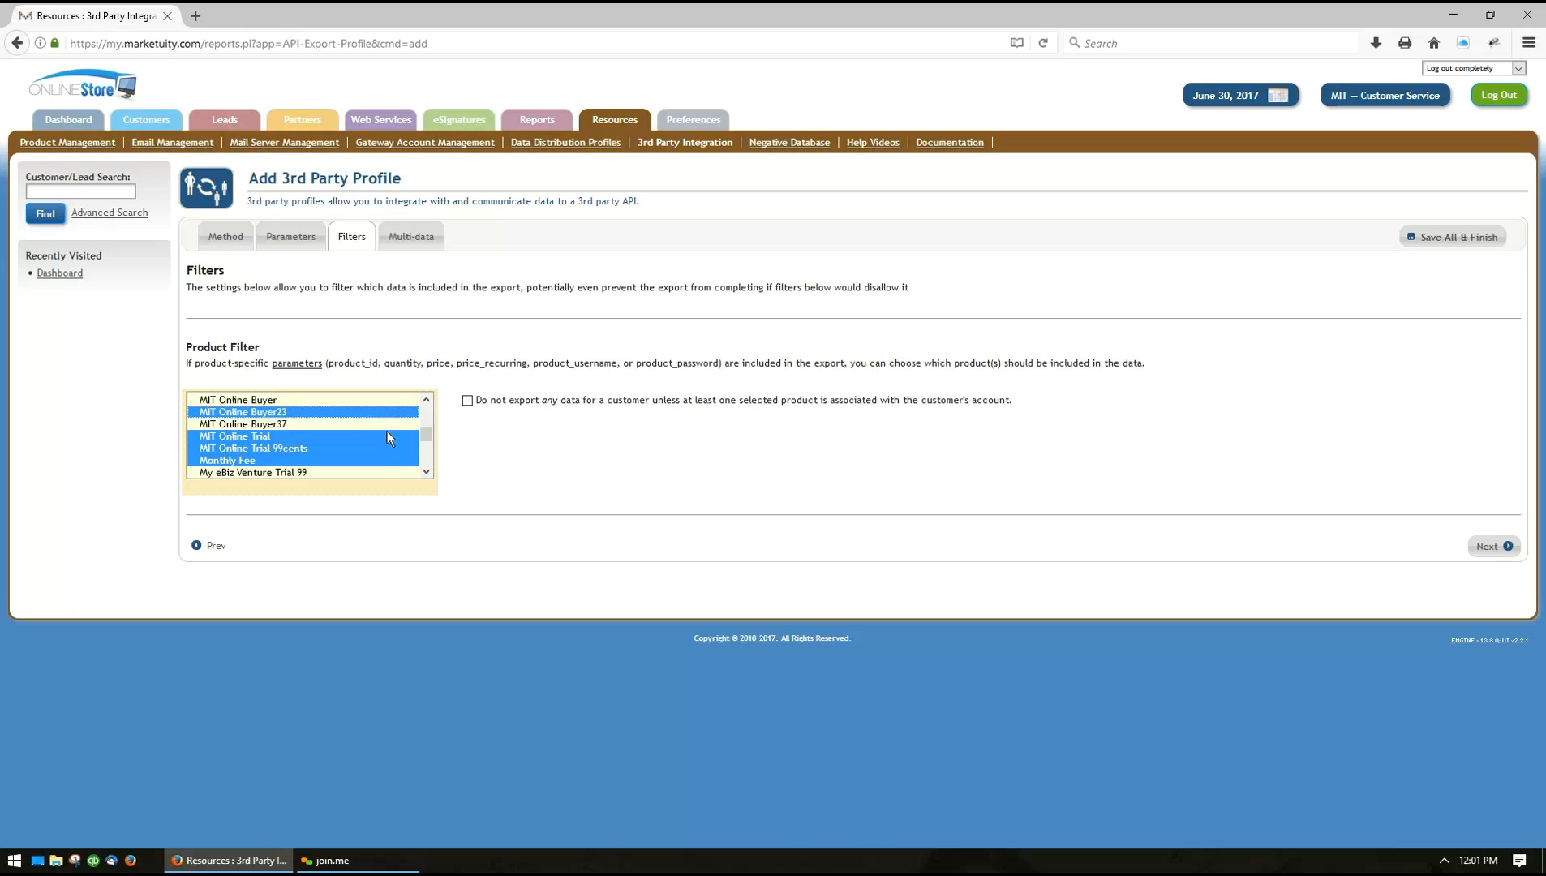
Clear every product from the product filter and save the profile with the single pipe-separated parameter option for multi-data
click(349, 414)
click(331, 422)
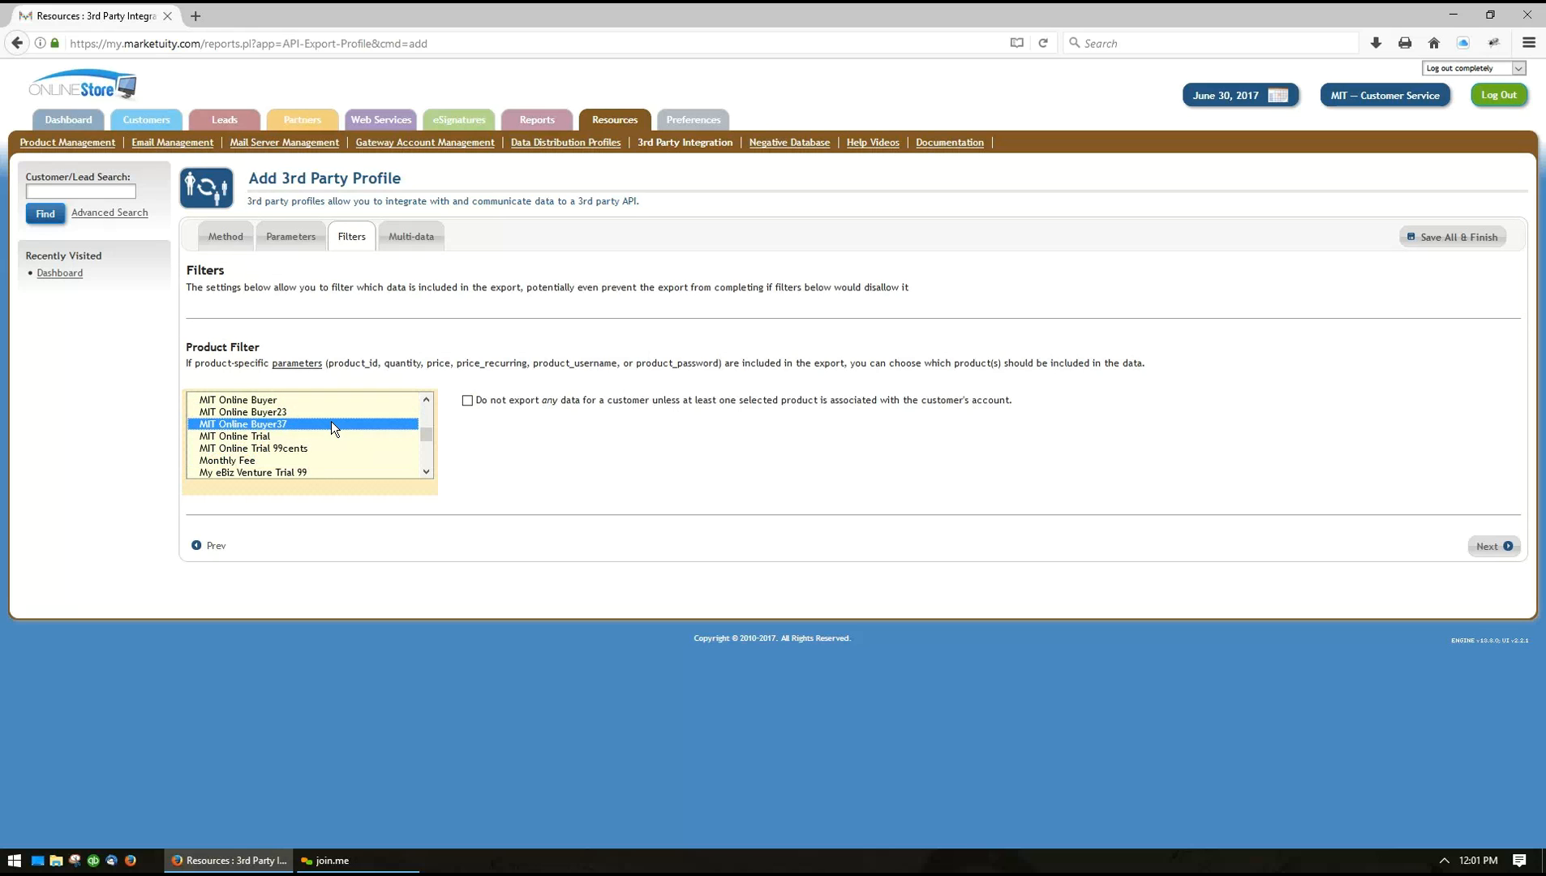
ctrl+click(319, 421)
click(532, 454)
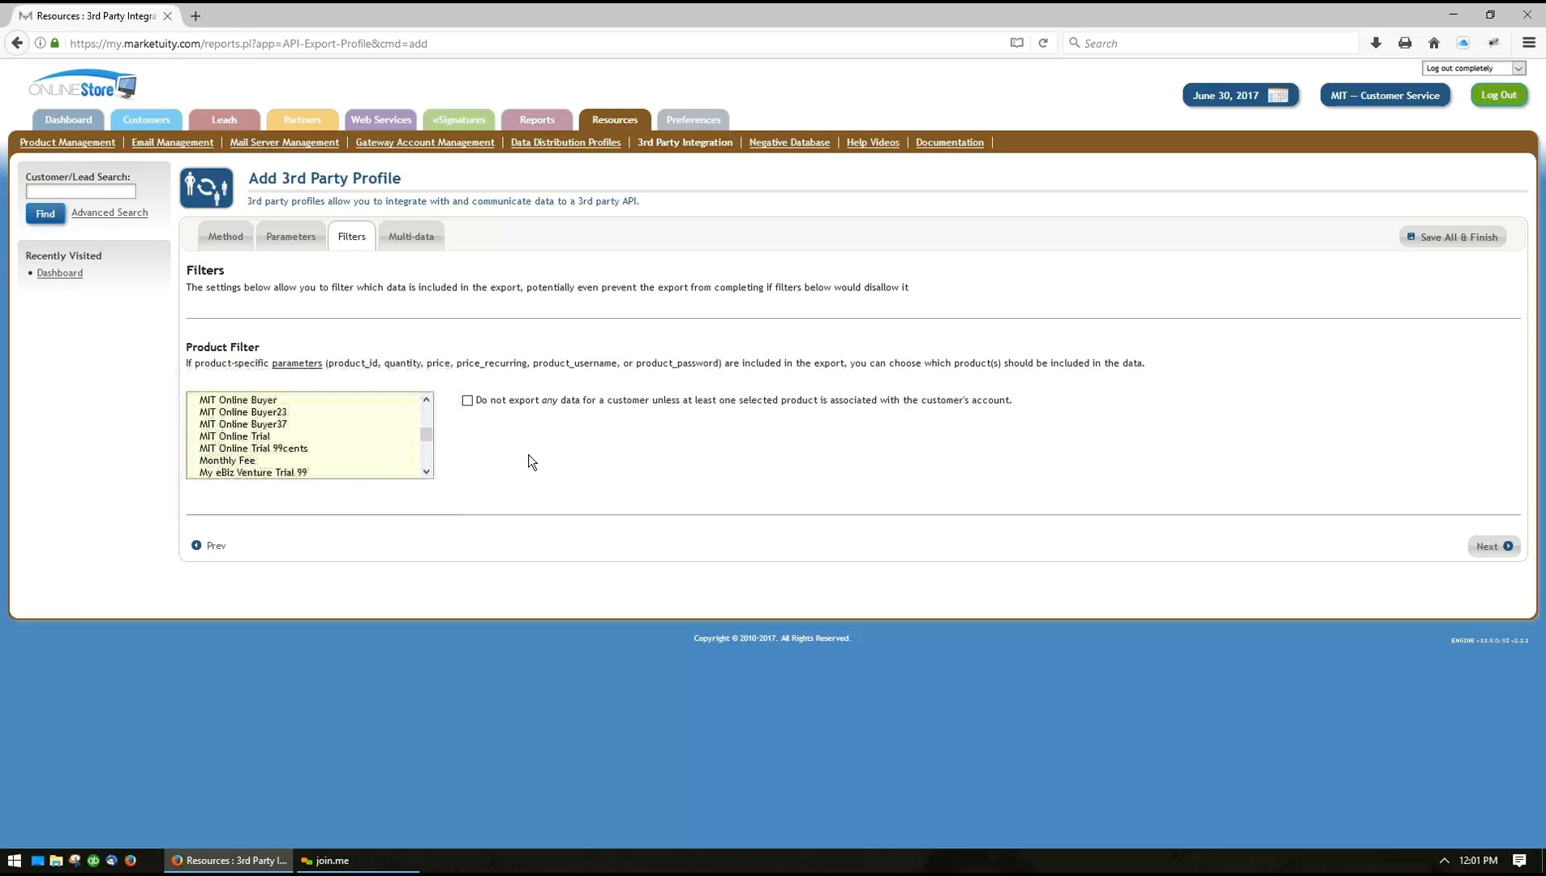
click(1488, 546)
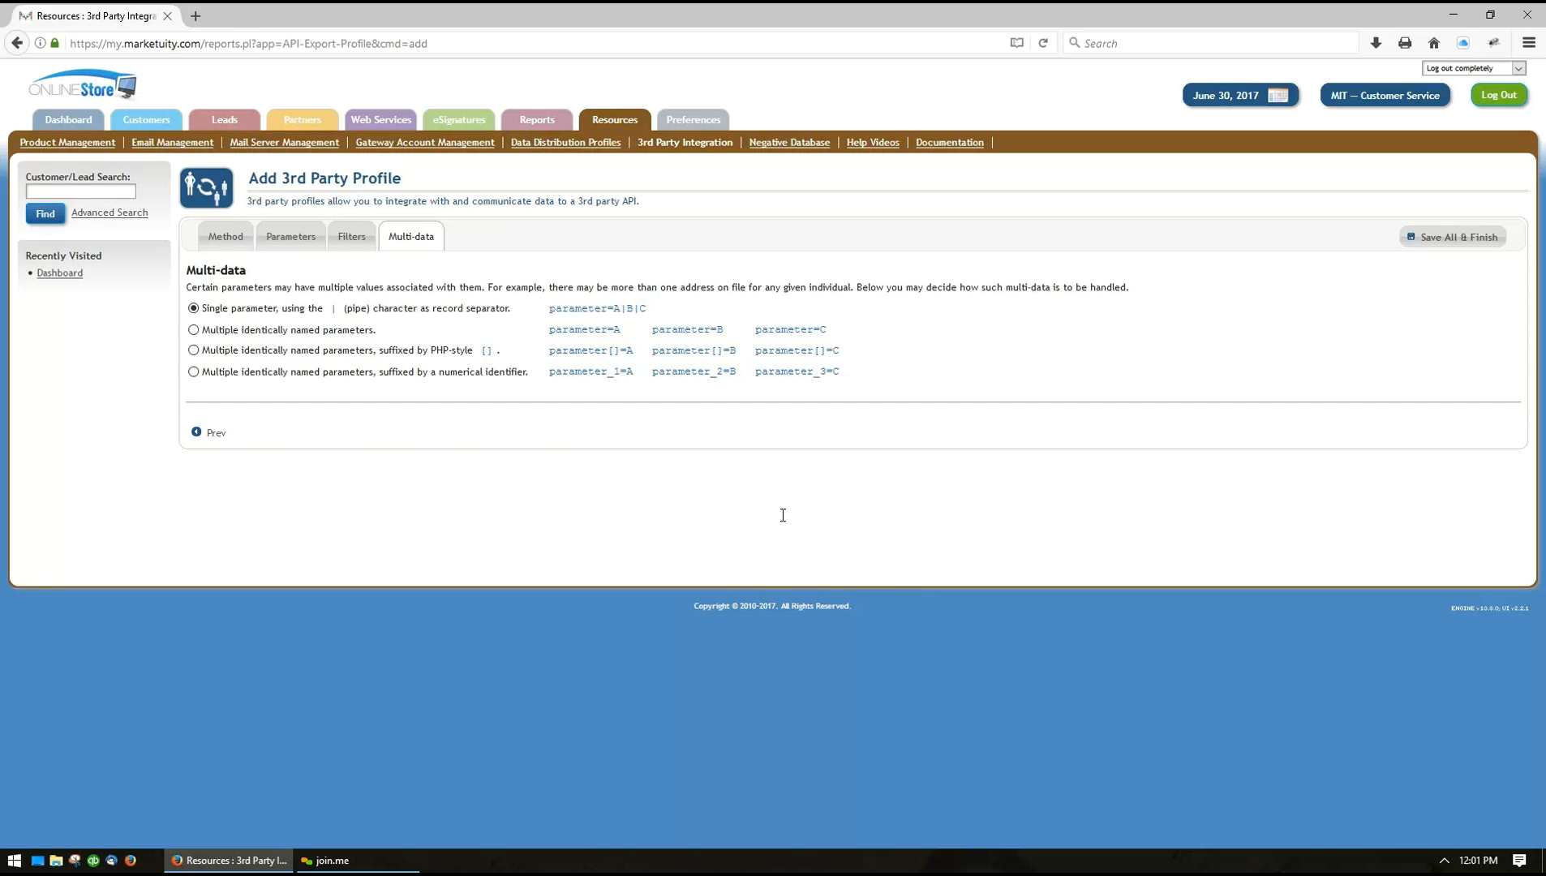
click(1433, 245)
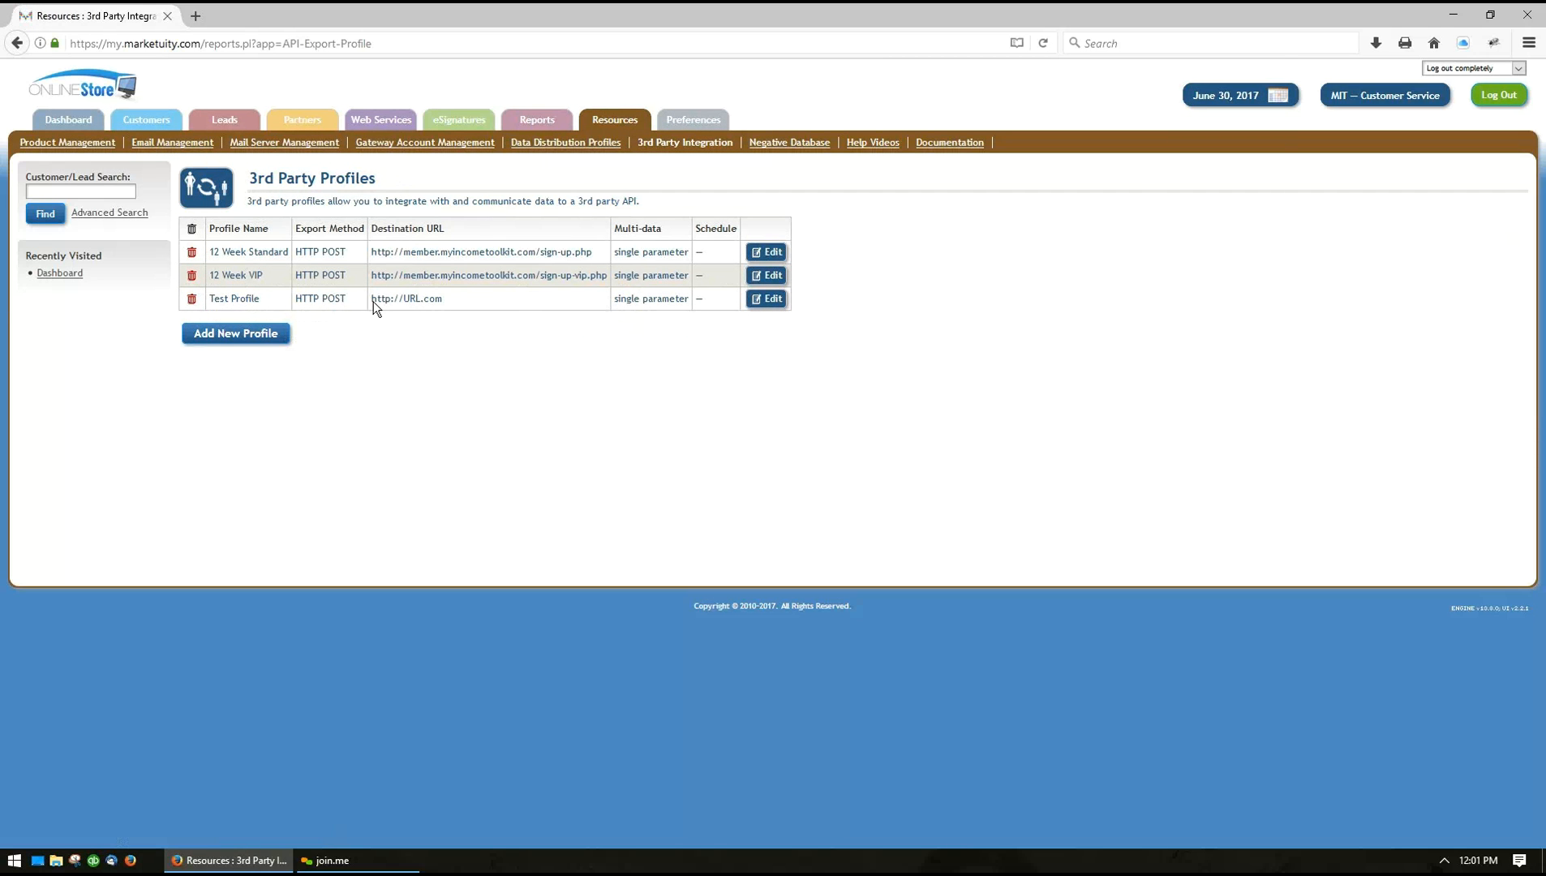
Open Test Profile for editing to view its export method options, and return to the list of 3rd party profiles
click(769, 300)
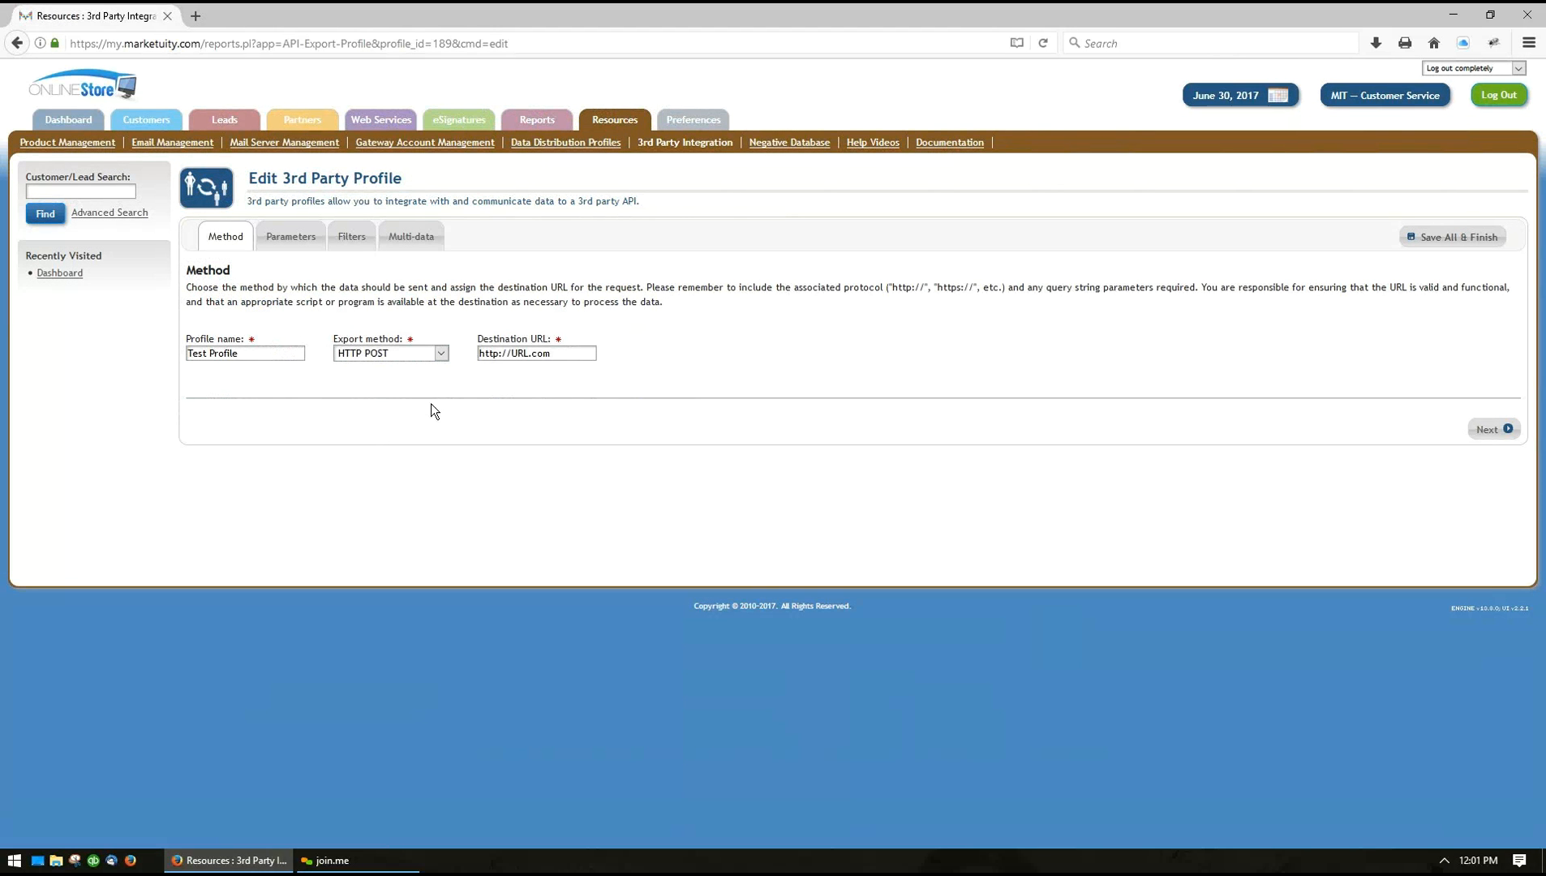
click(354, 356)
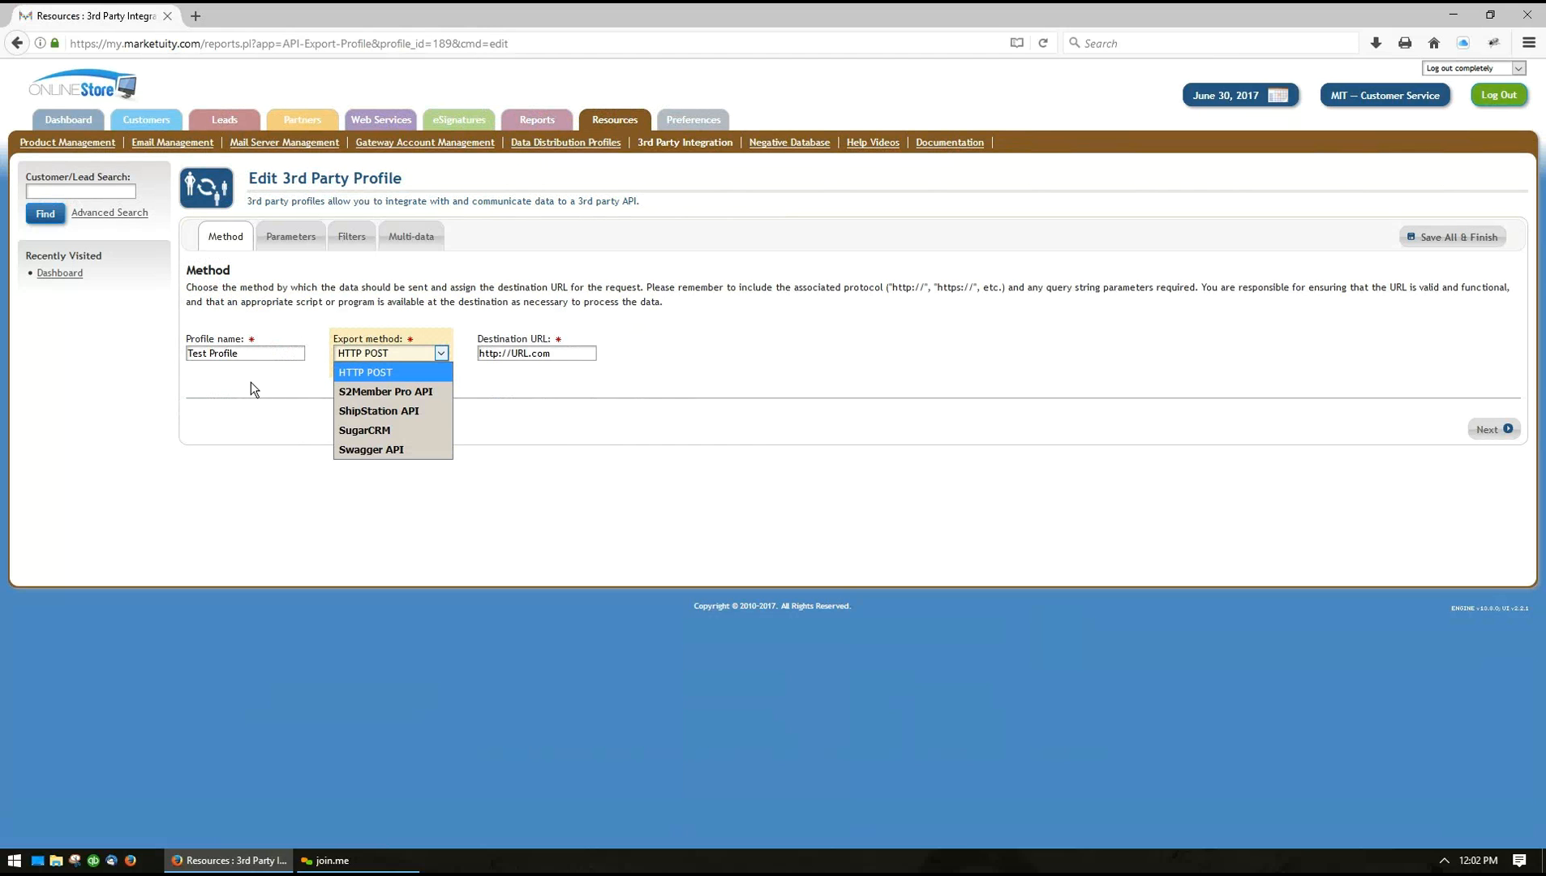
key(alt+Left)
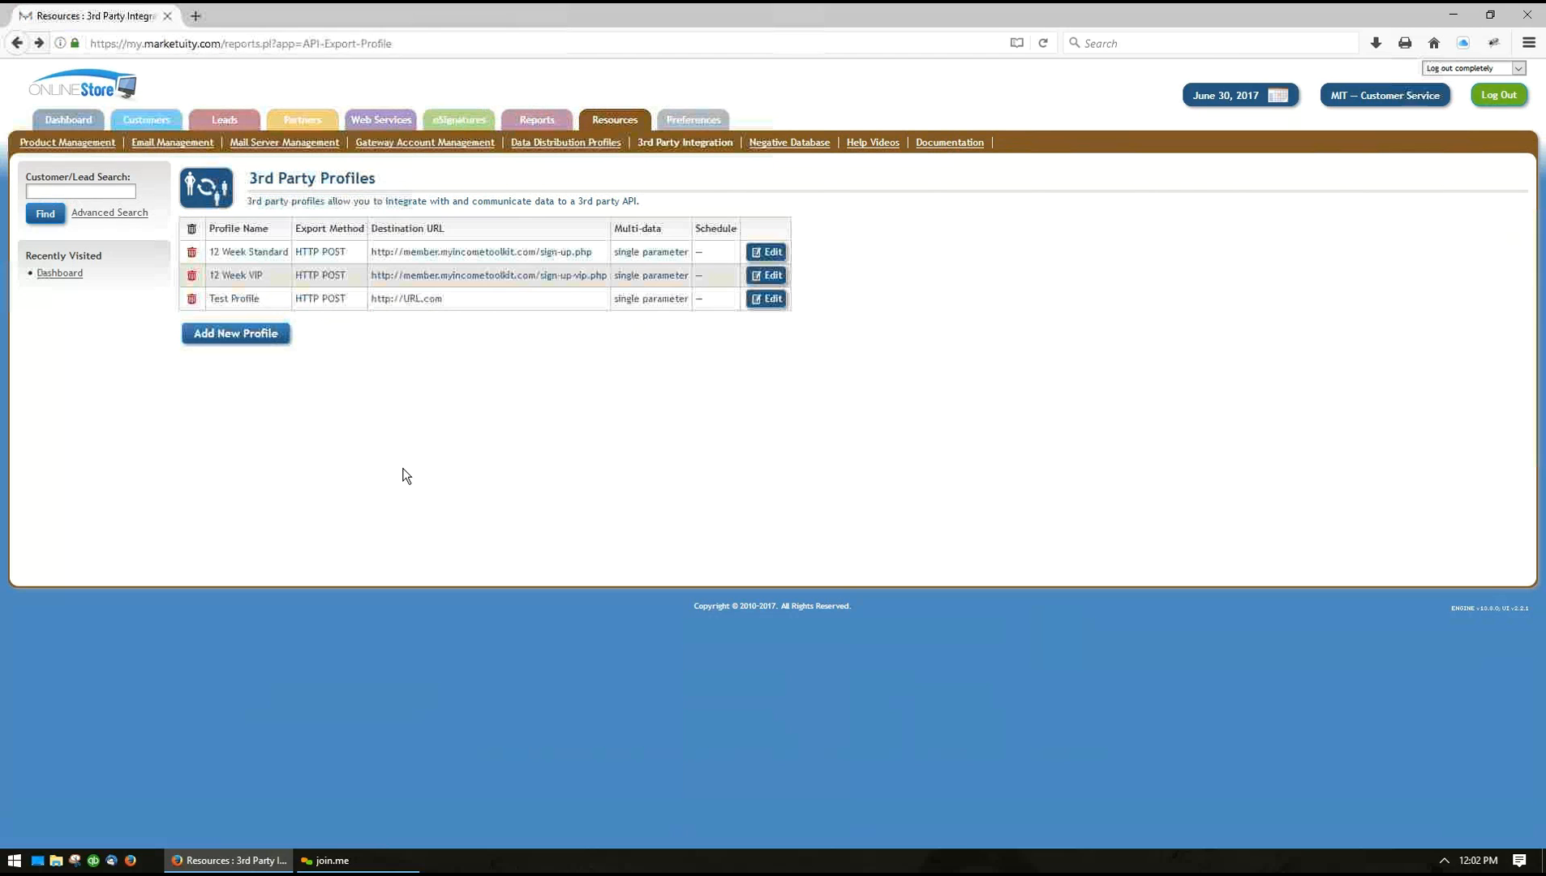
Add a new 3rd party profile named email api with SMS / Email Alert as the export method
click(243, 335)
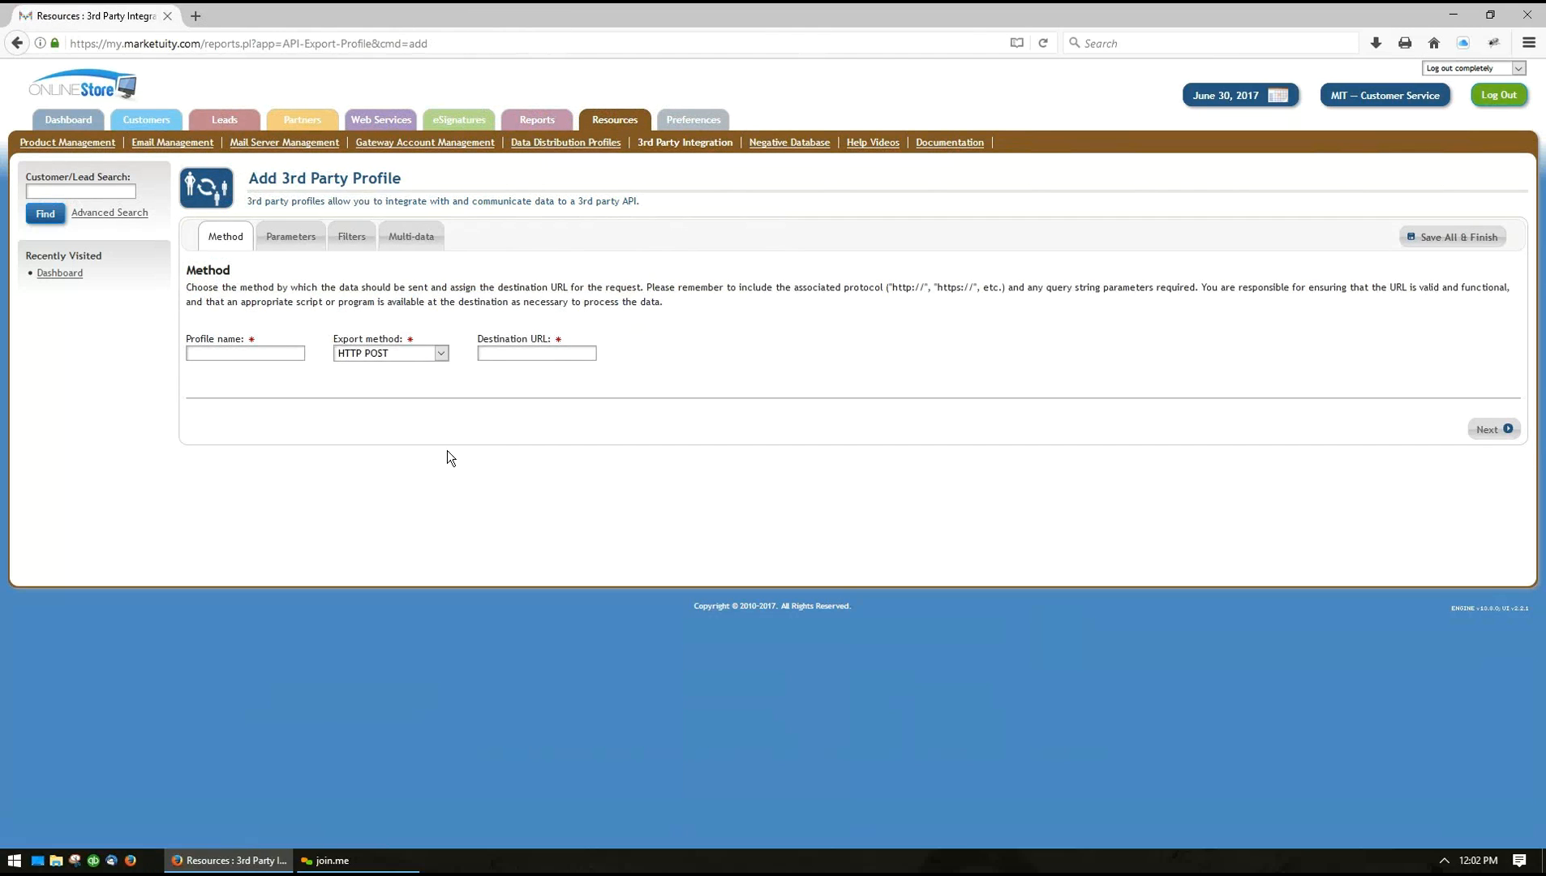
click(392, 354)
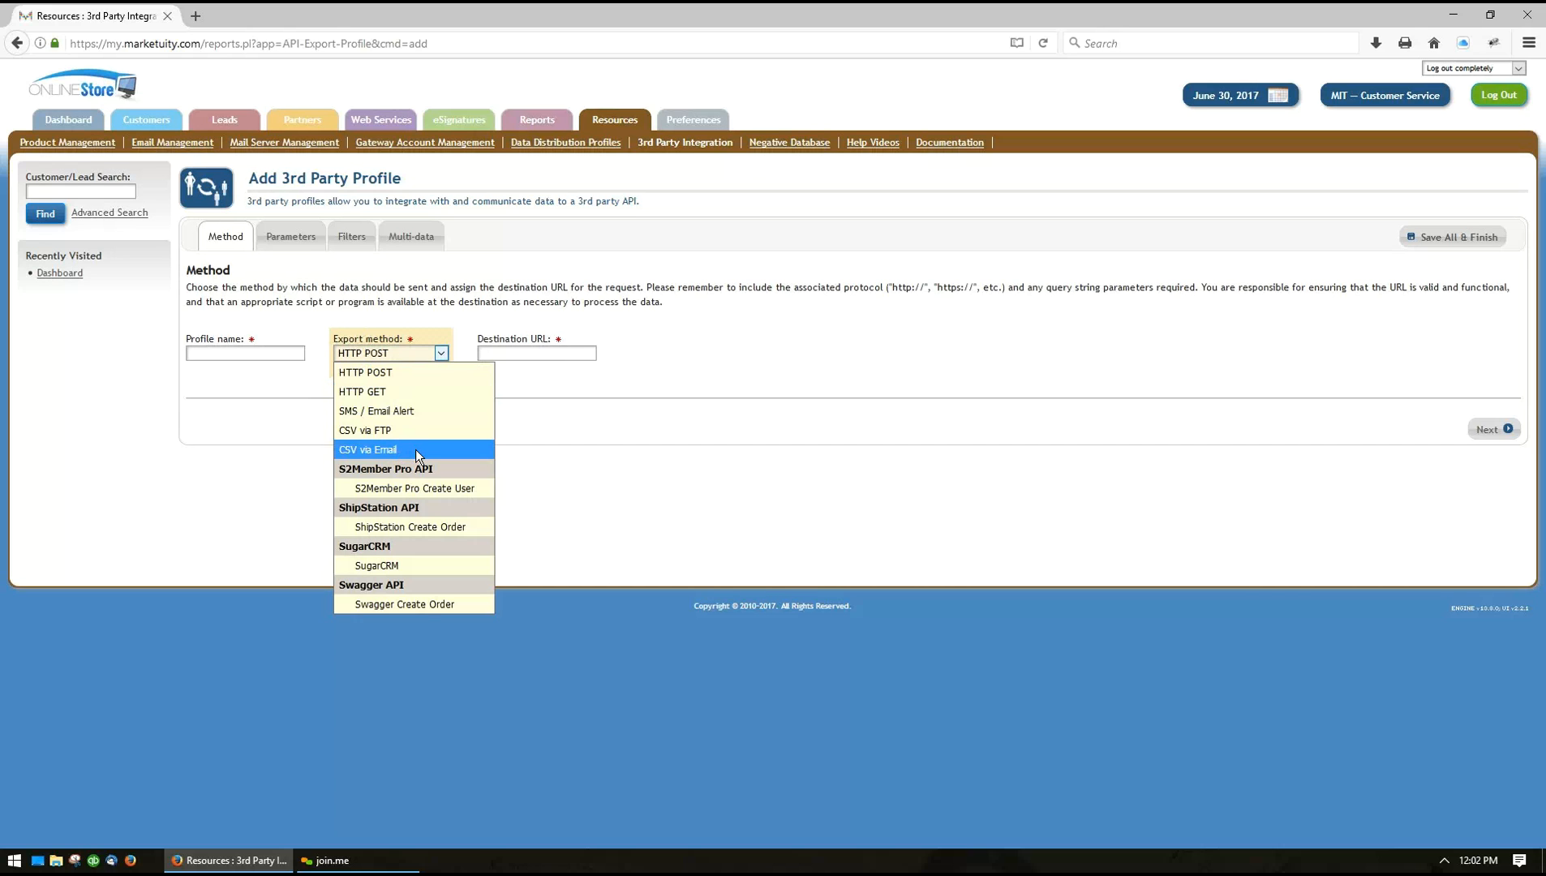
click(354, 411)
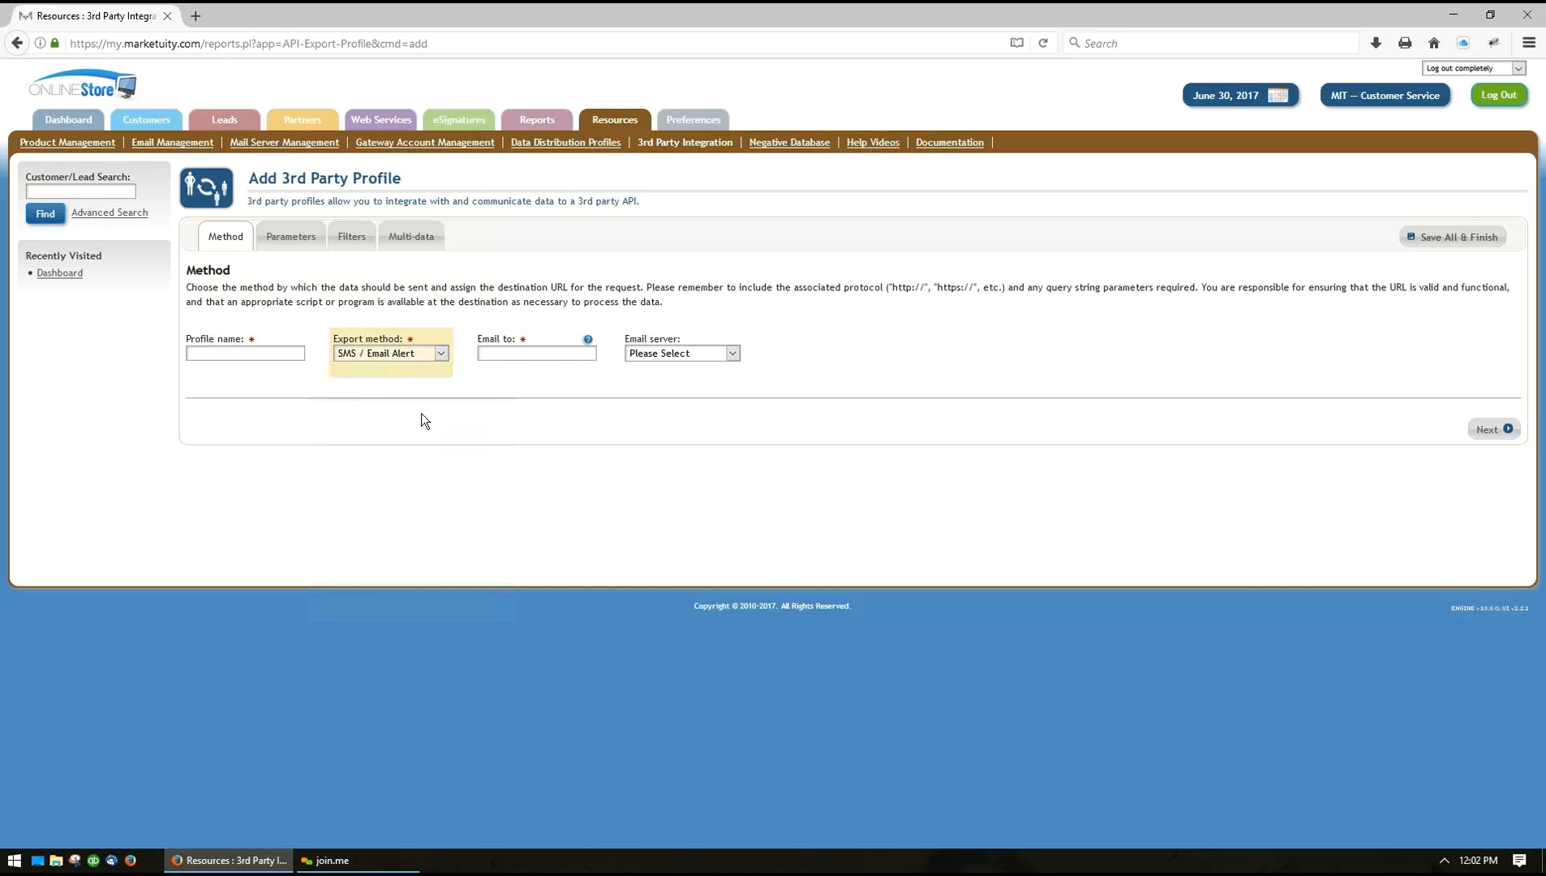
click(222, 352)
text(email)
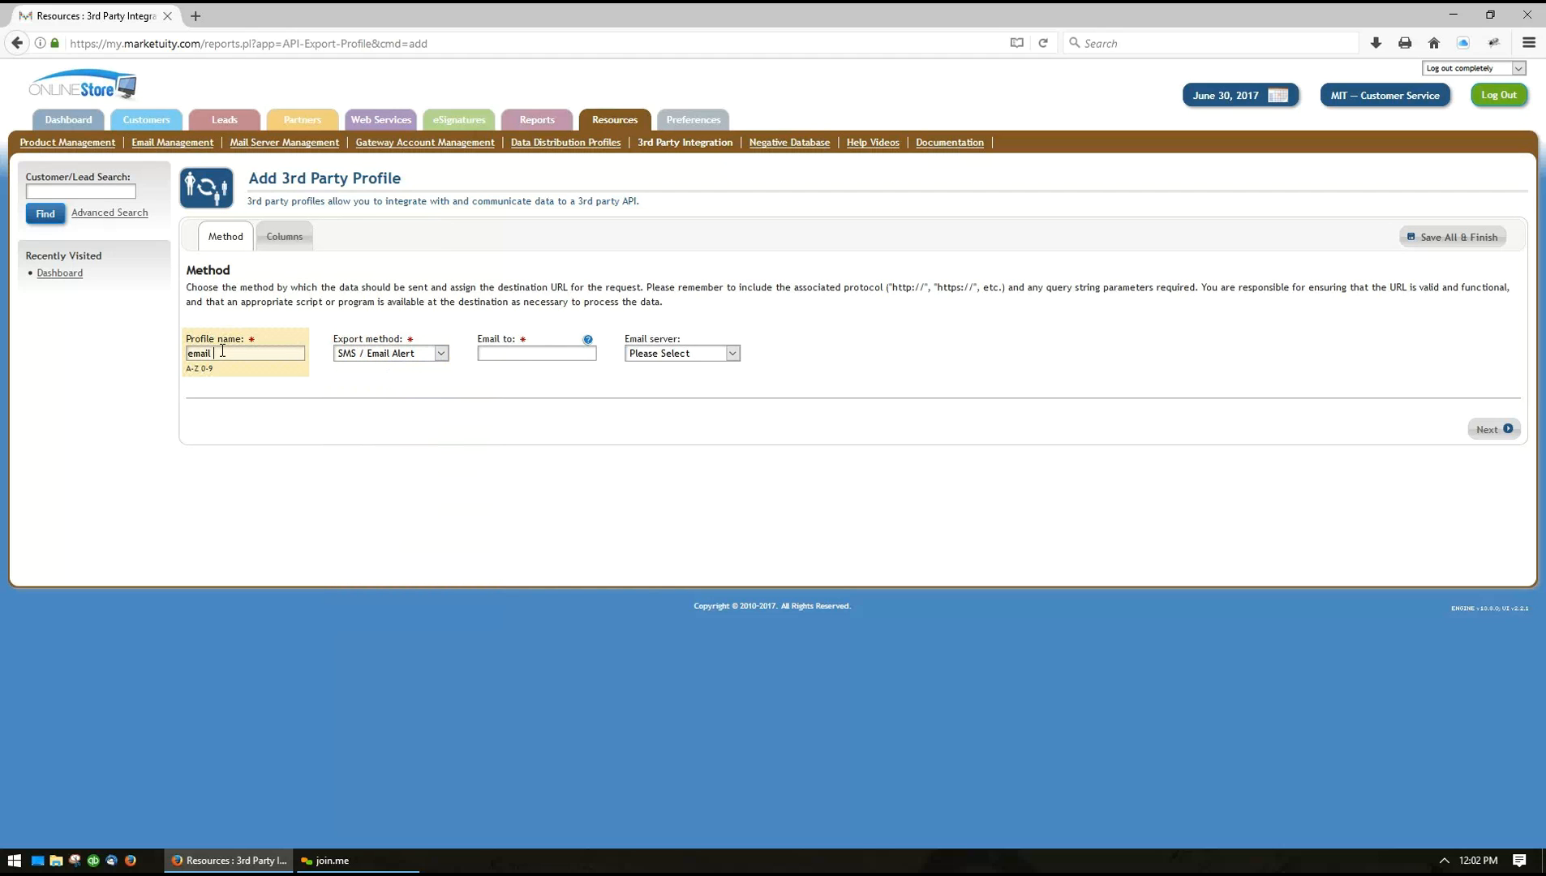
text( api)
Enter a sample email address as the recipient of the alert
key(Tab)
key(Tab)
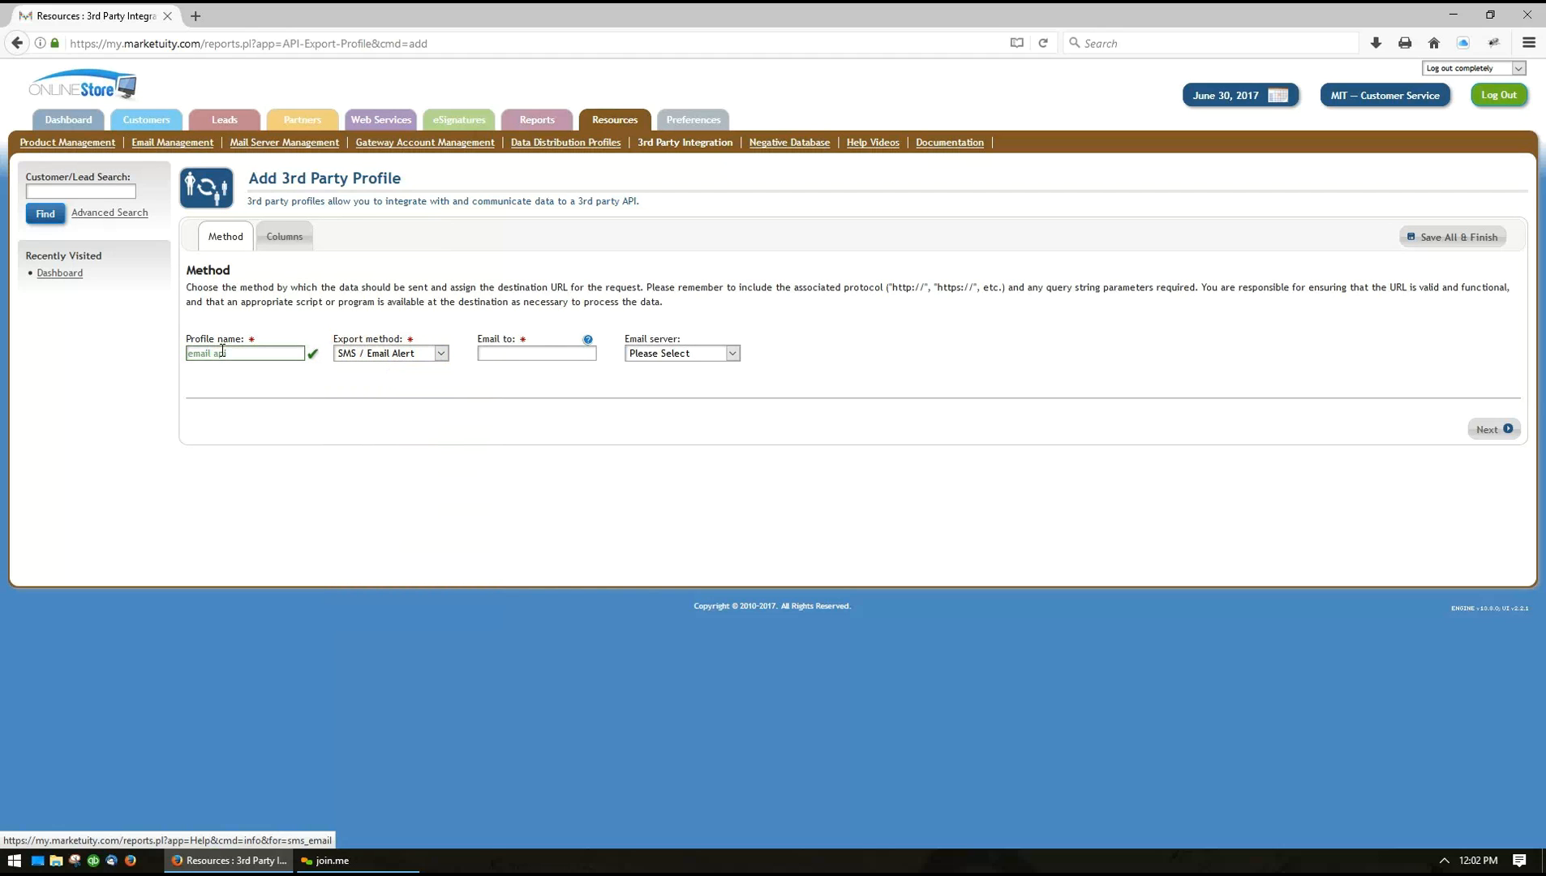
key(Tab)
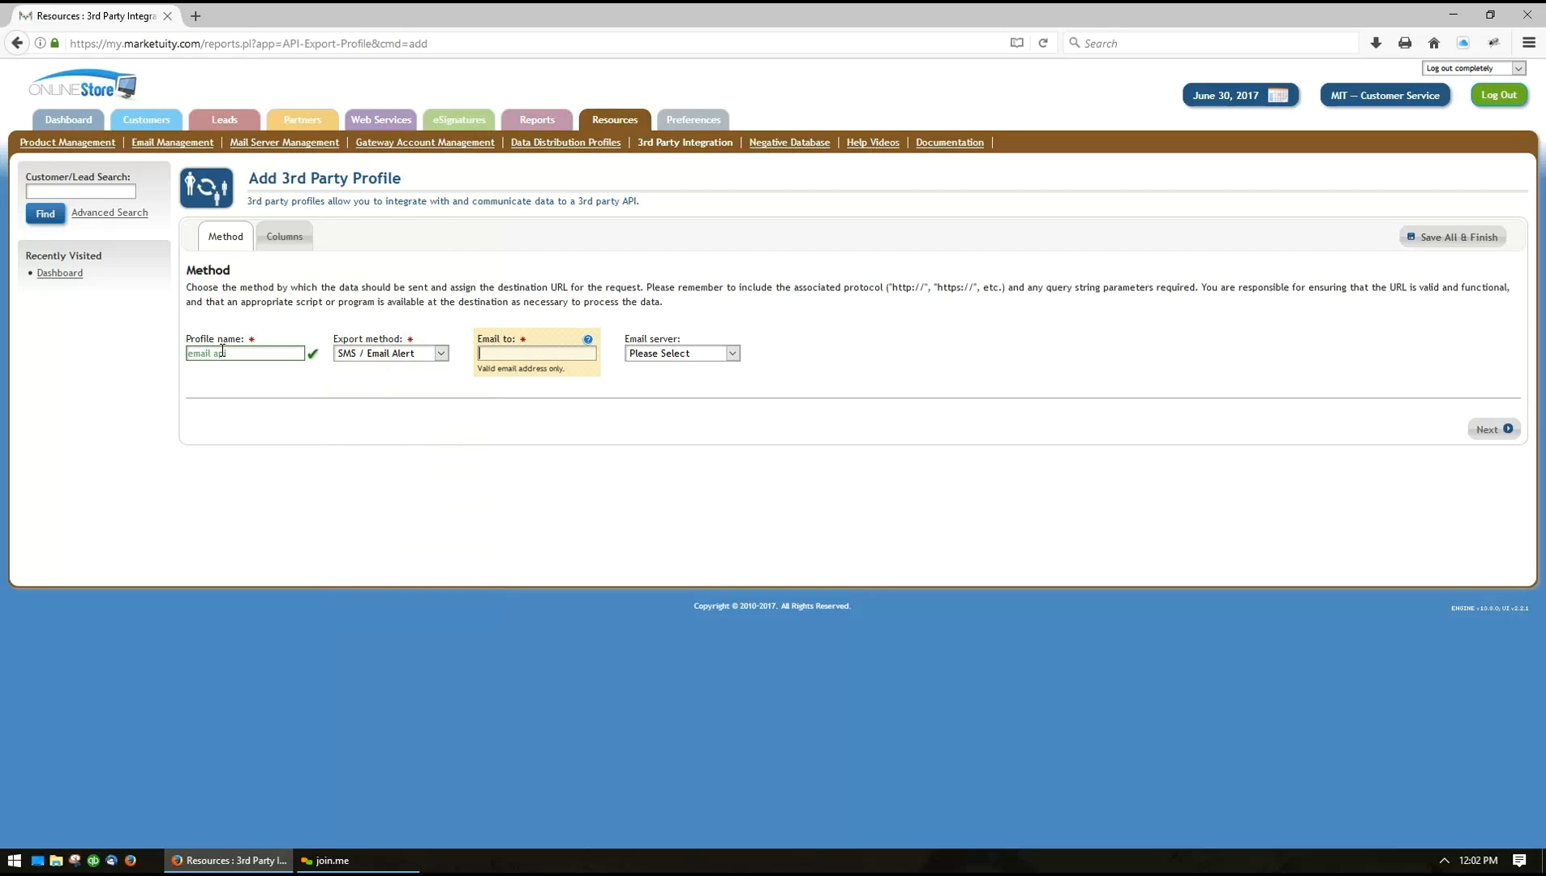
text(emal)
key(BackSpace)
text(il@address.com)
Copy the sample T-Mobile address from the list of carrier SMS gateways and use it as the alert's recipient
click(588, 340)
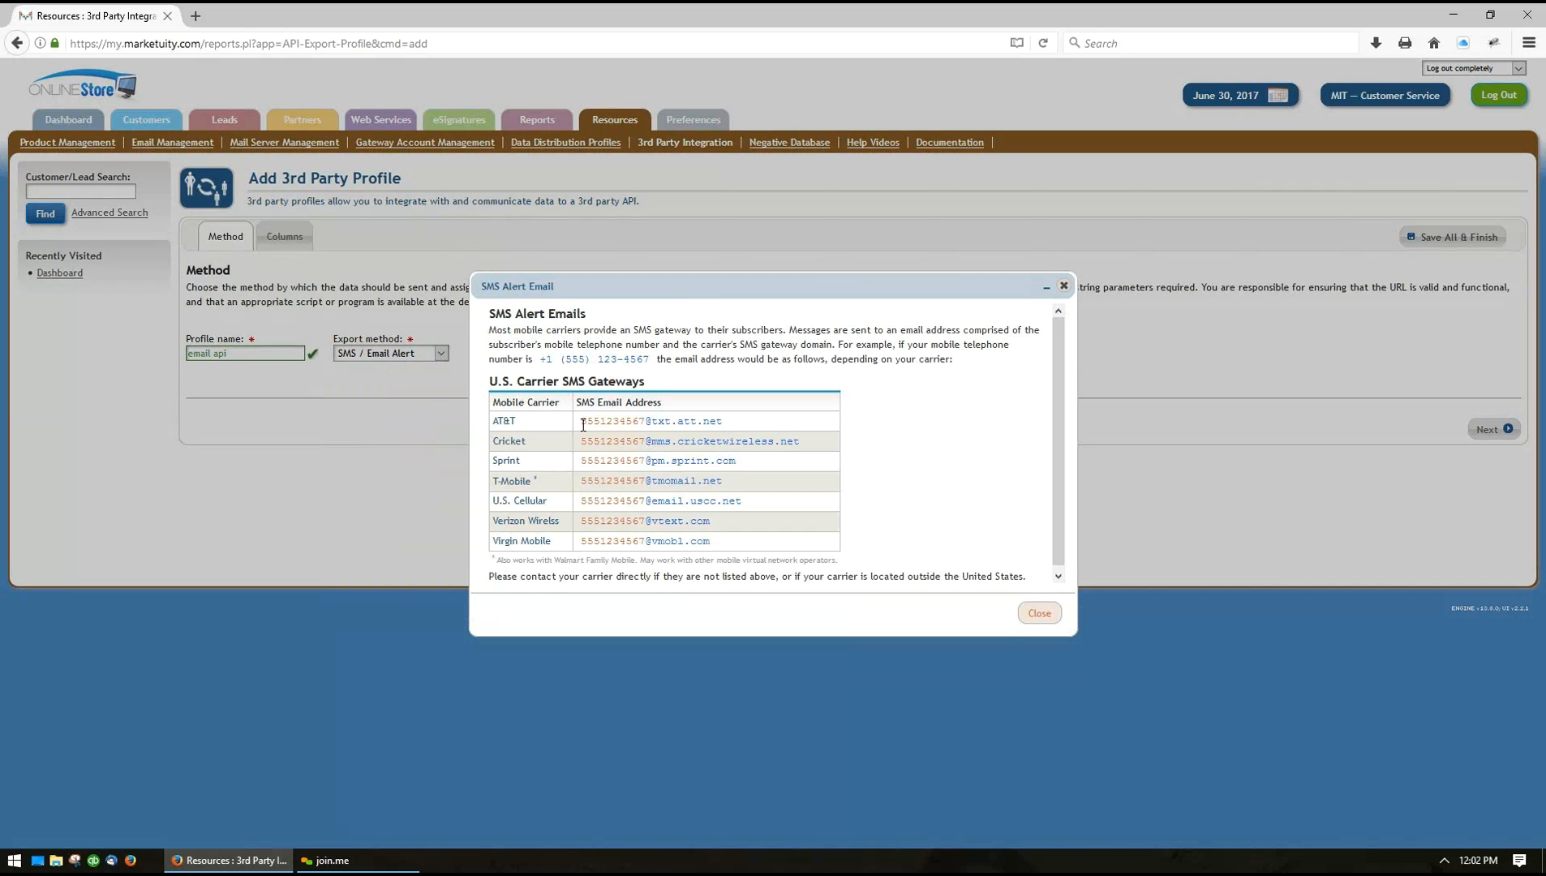
drag(581, 423, 652, 418)
drag(723, 482, 577, 479)
key(ctrl+c)
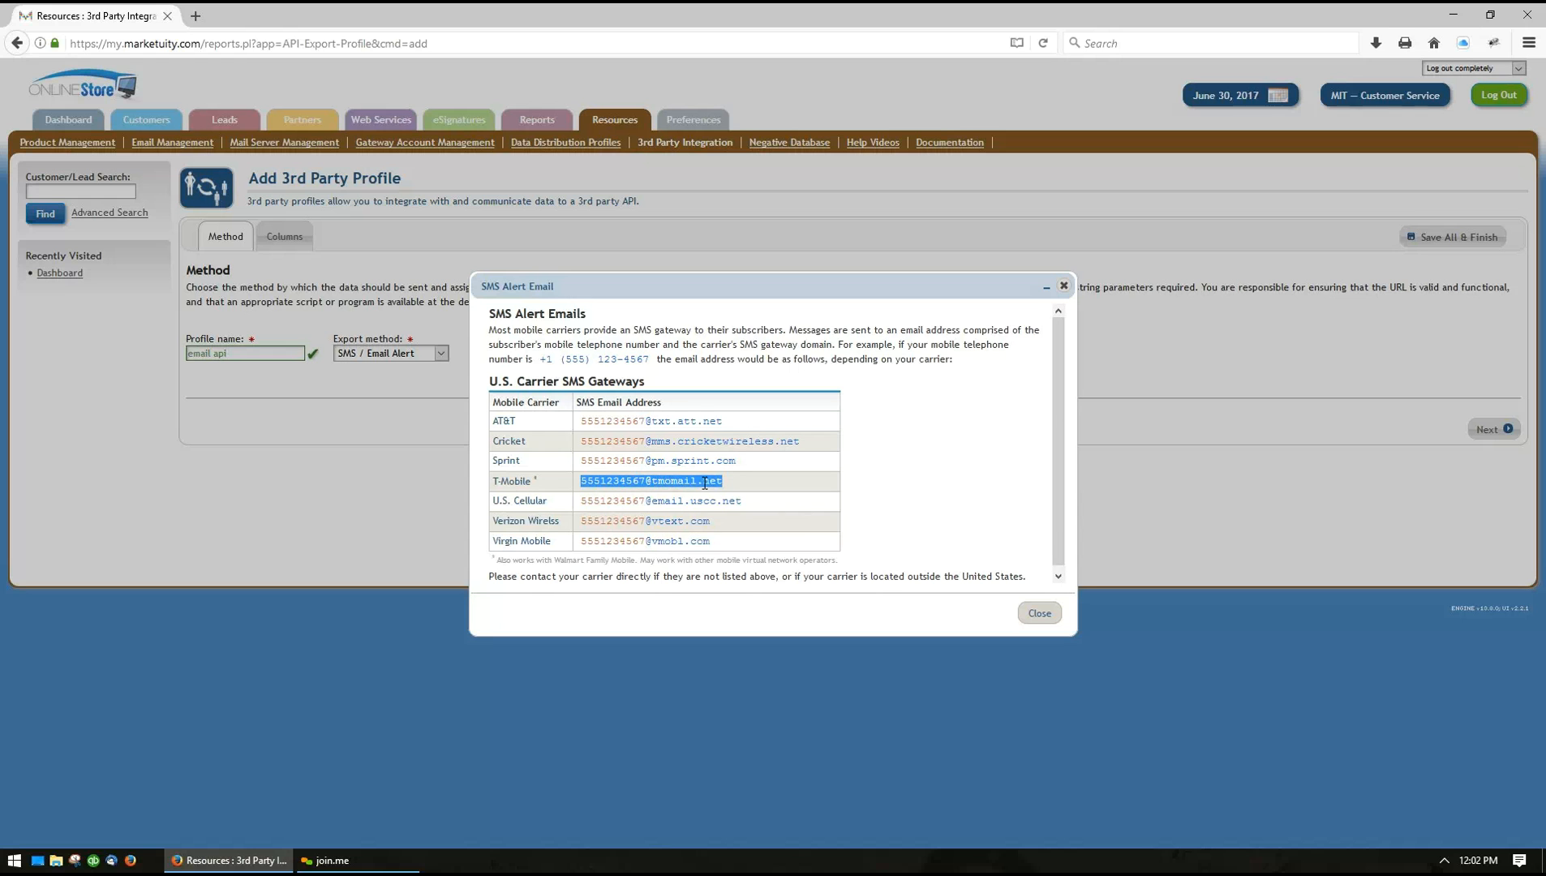
click(1039, 613)
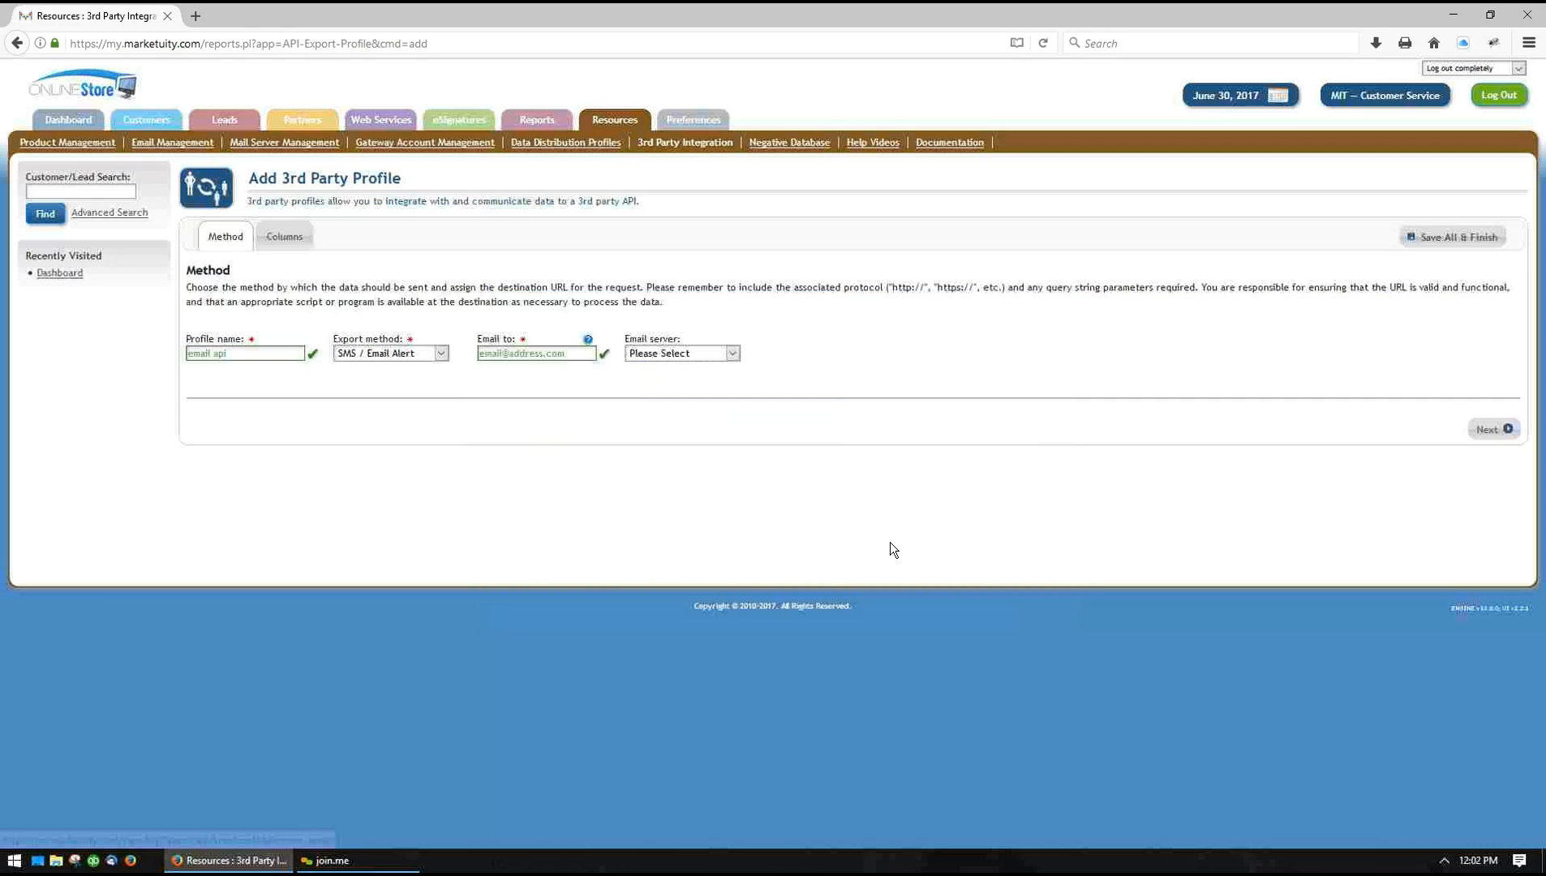
click(535, 353)
key(ctrl+v)
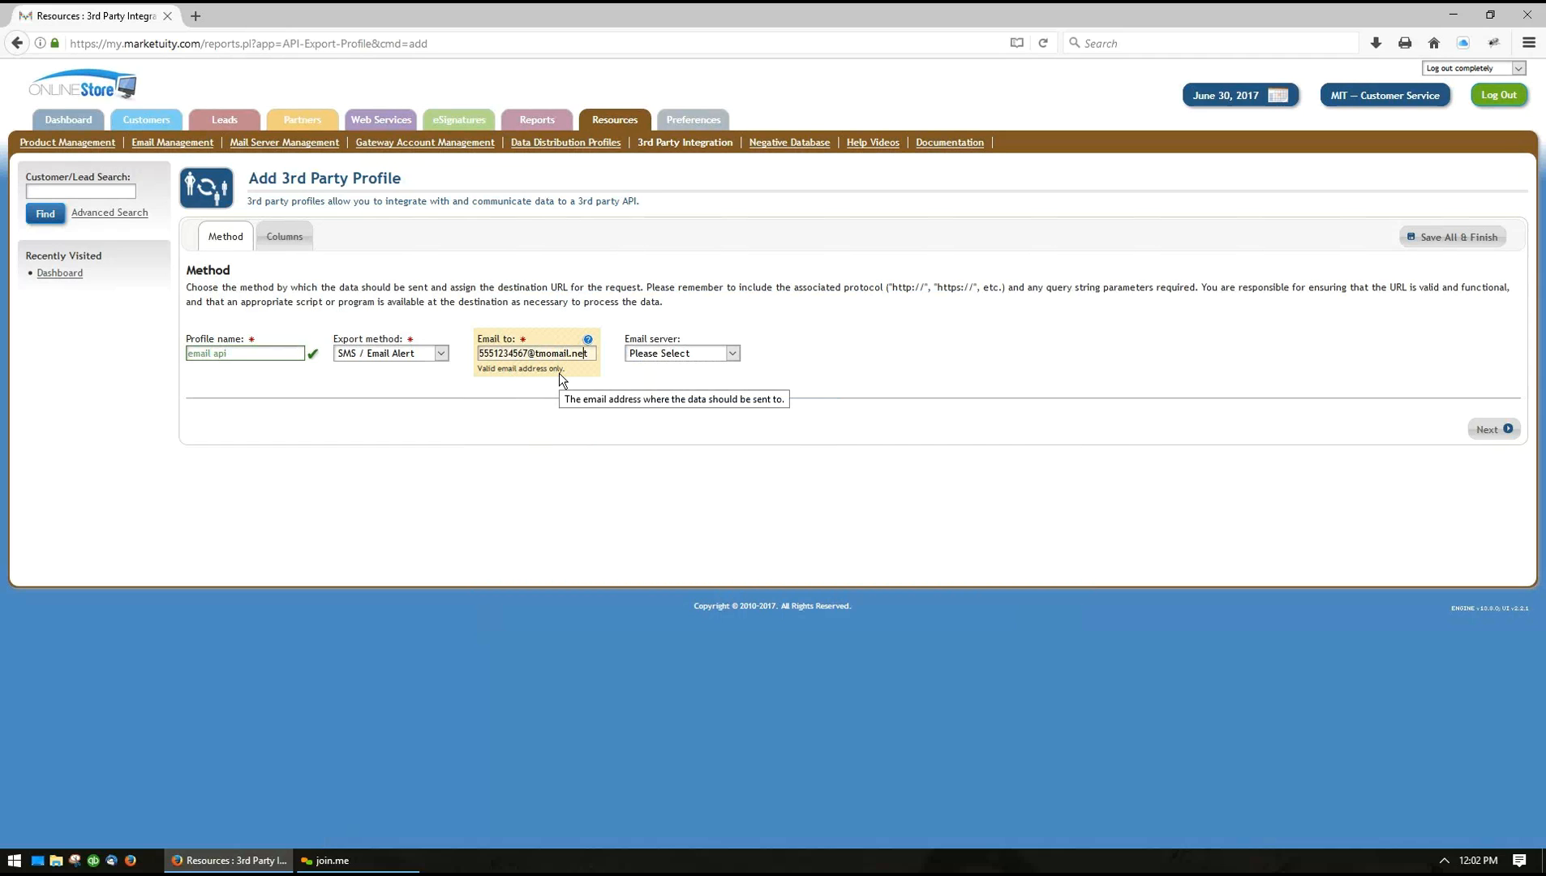
key(Right)
key(shift+Left)
key(shift+Left)
key(shift+Left)
key(shift+Left)
key(shift+Left)
key(shift+Left)
key(shift+Left)
key(shift+Left)
key(shift+Left)
key(shift+Left)
key(Left)
click(790, 361)
Set the email server to Outgoing Mail Server, and save the email api profile after checking its available columns
click(721, 357)
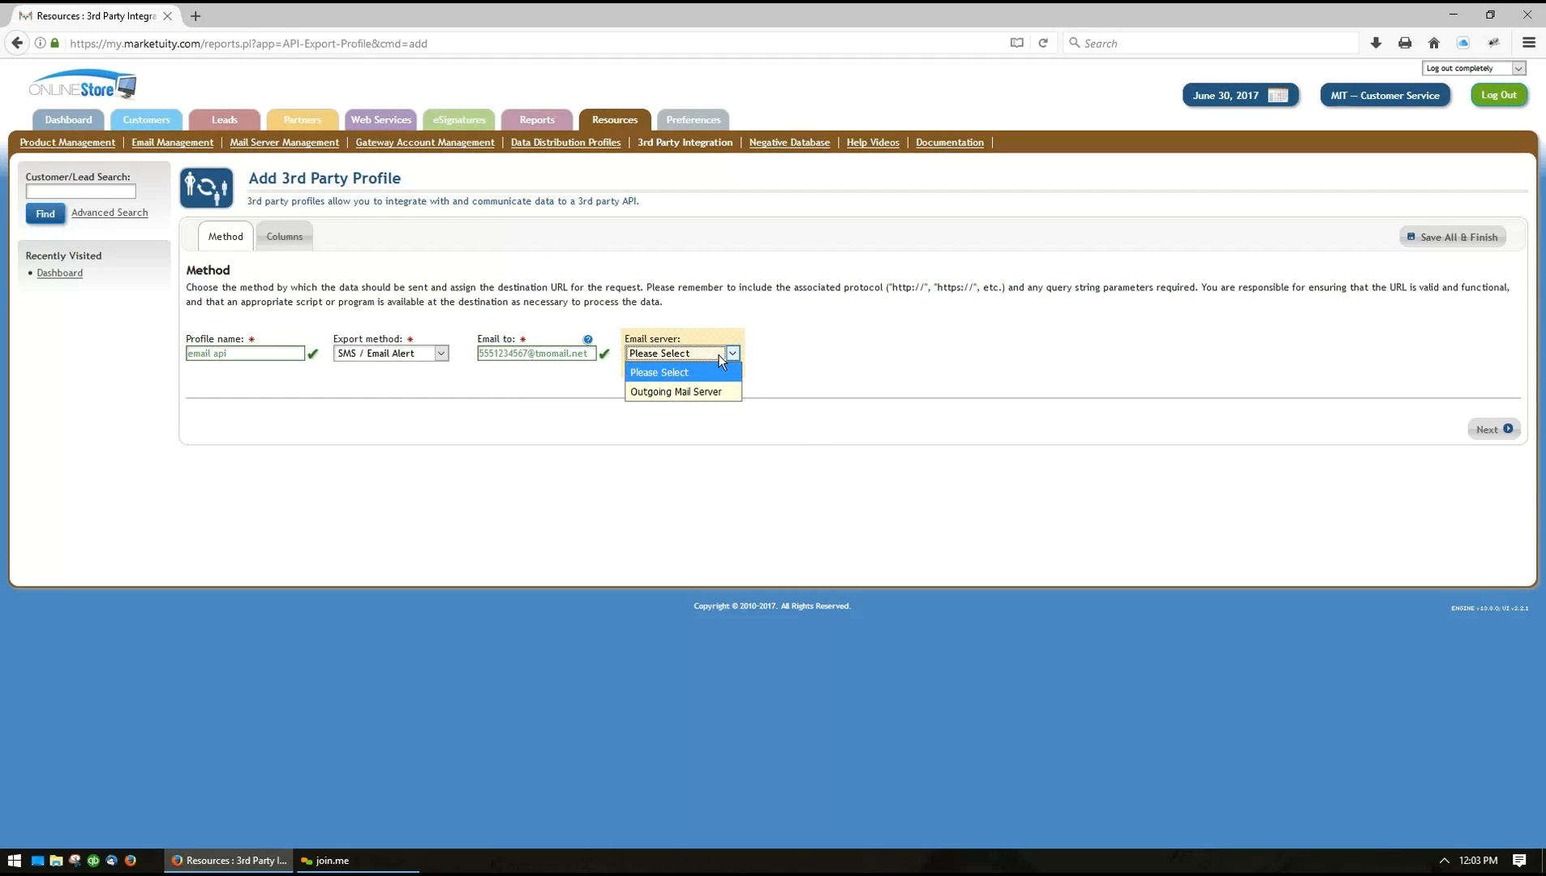
click(698, 393)
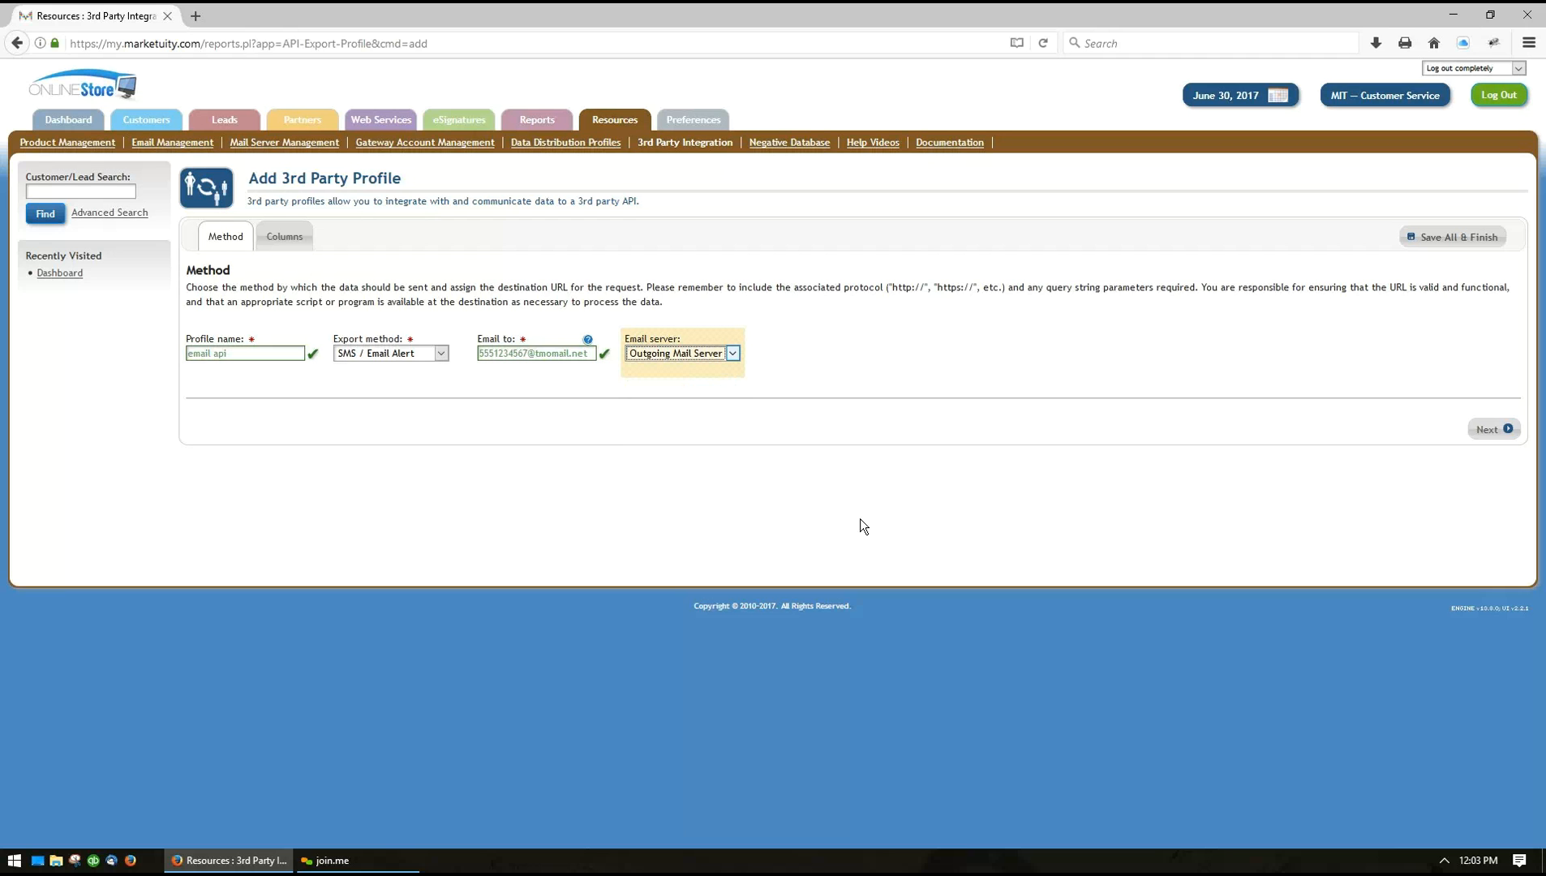
click(1487, 430)
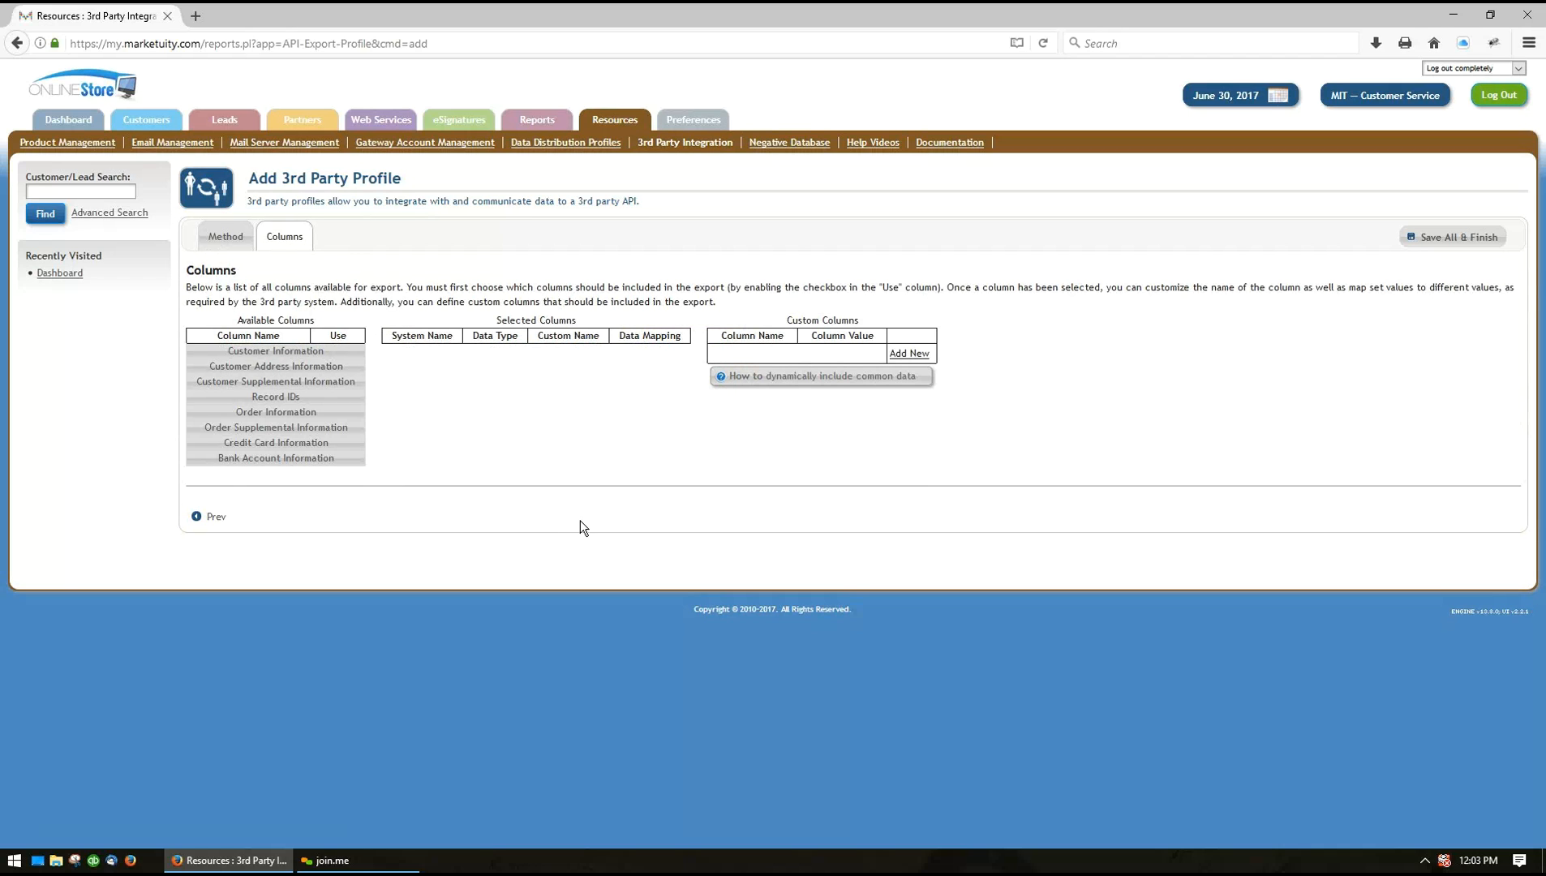
click(220, 240)
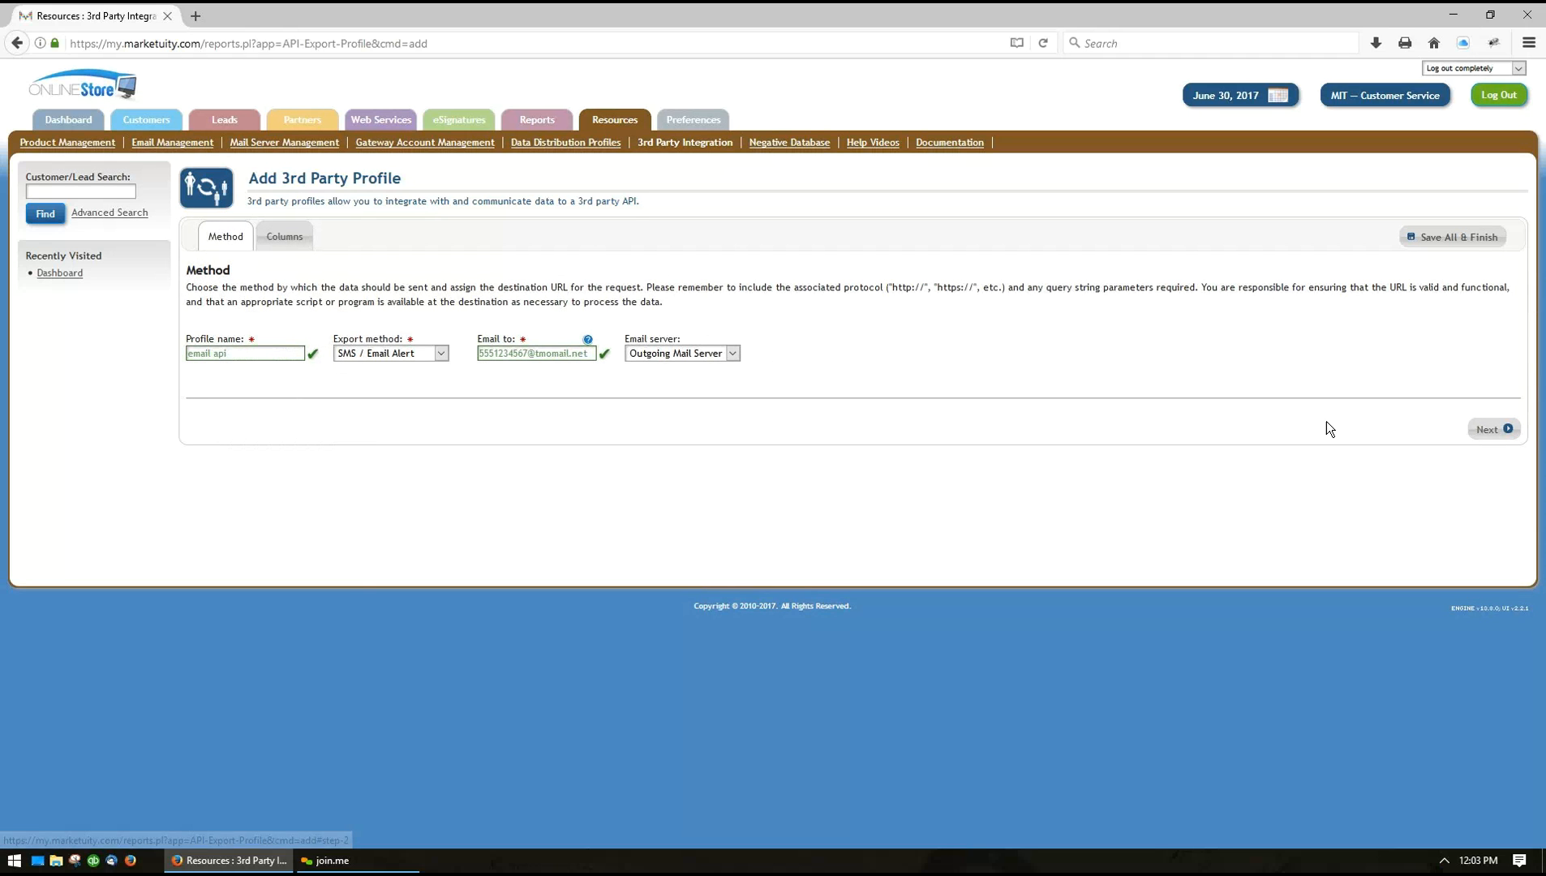
click(1470, 237)
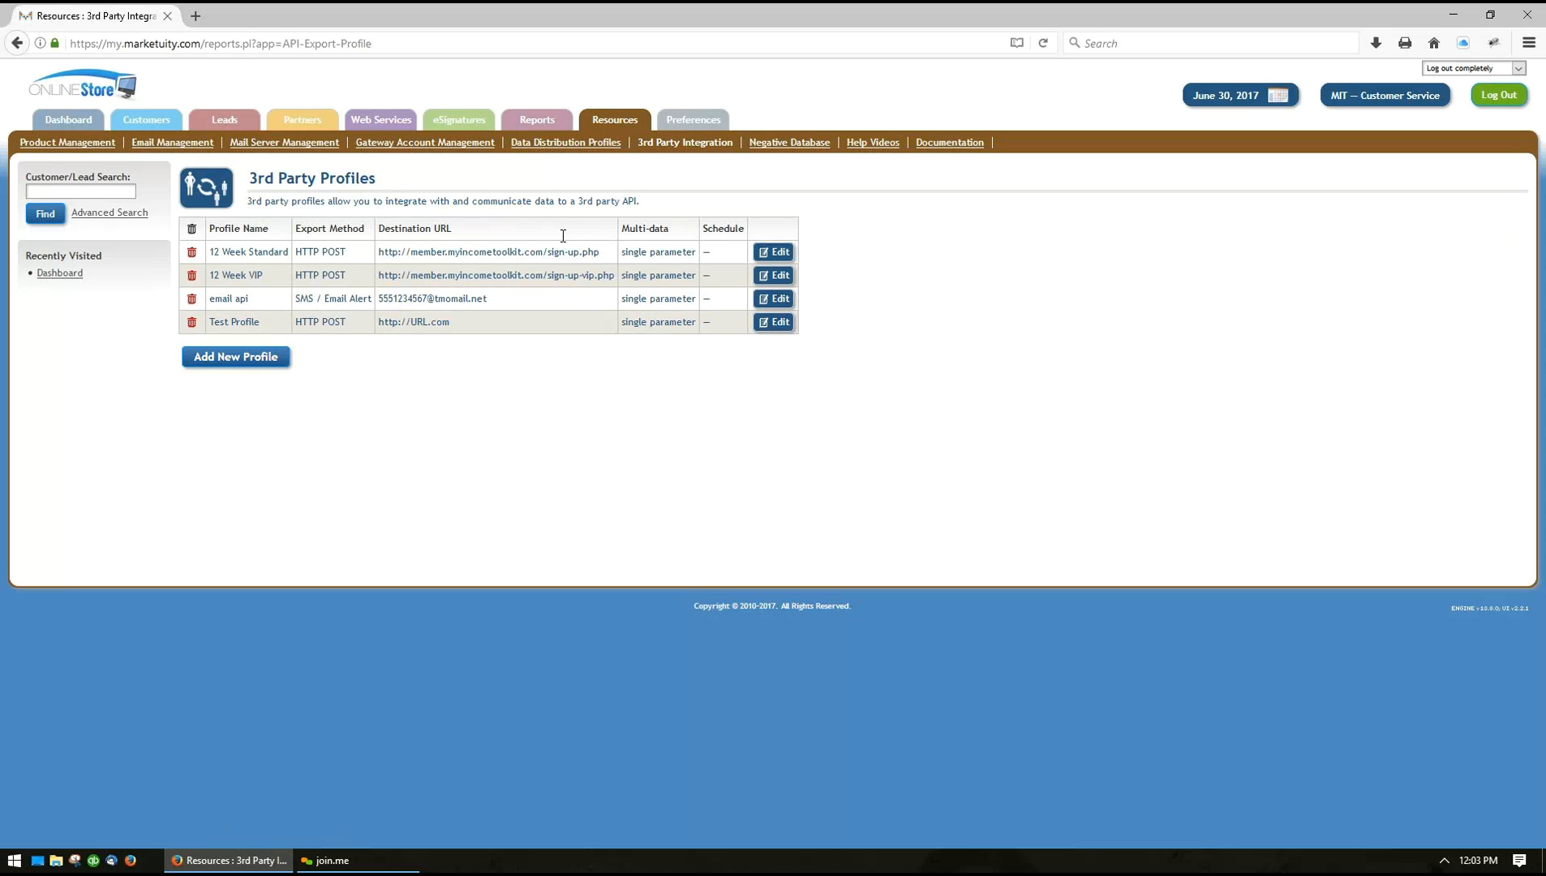
Add a data sharing profile to the data distribution profiles and name it Test Profile
click(553, 142)
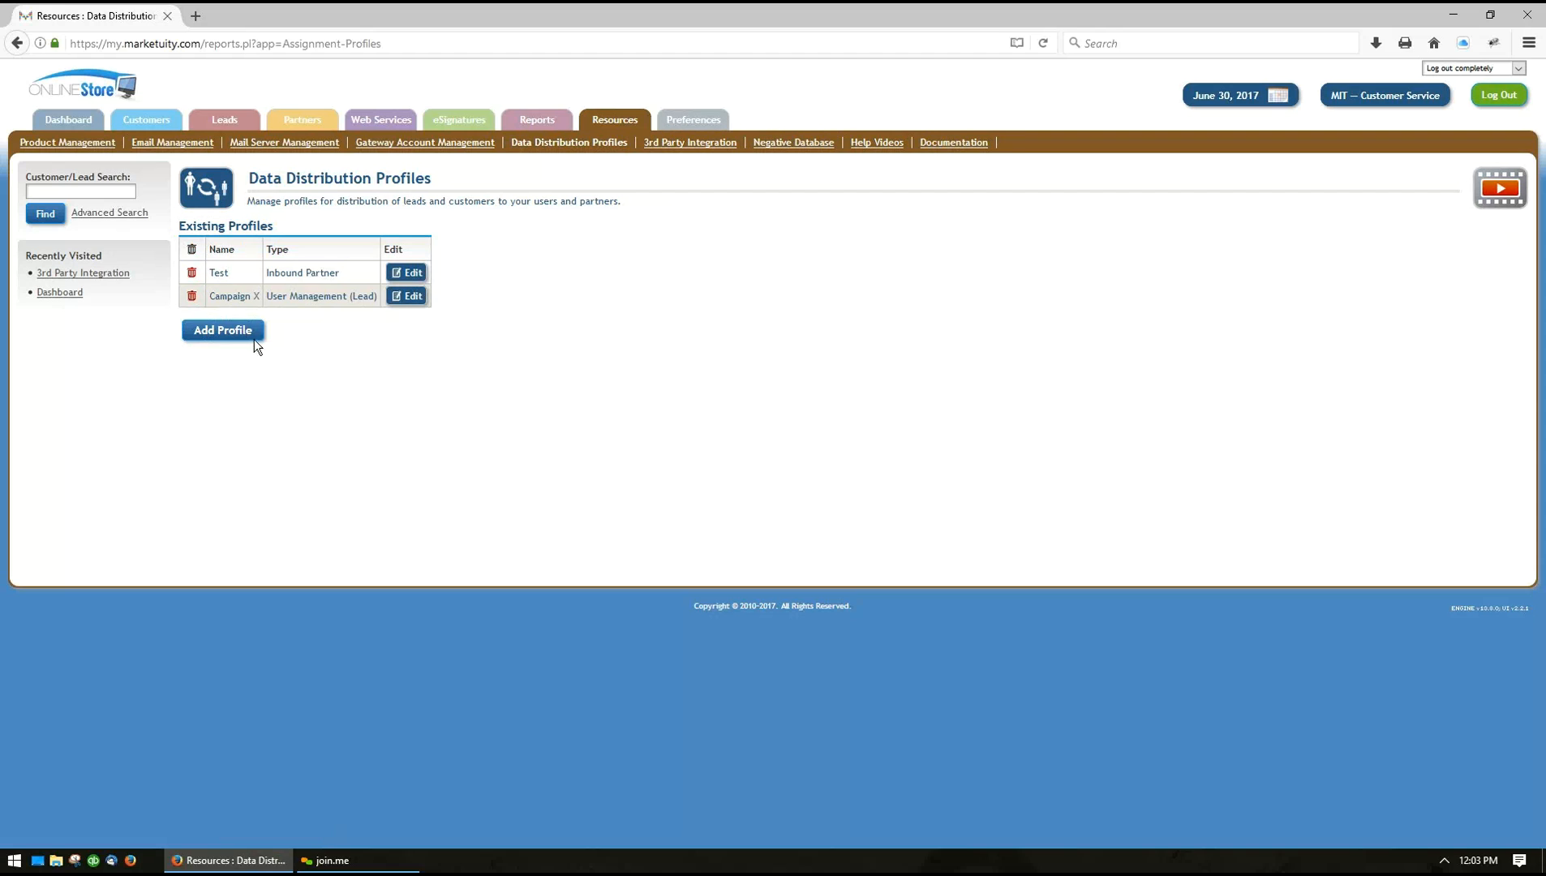
click(250, 334)
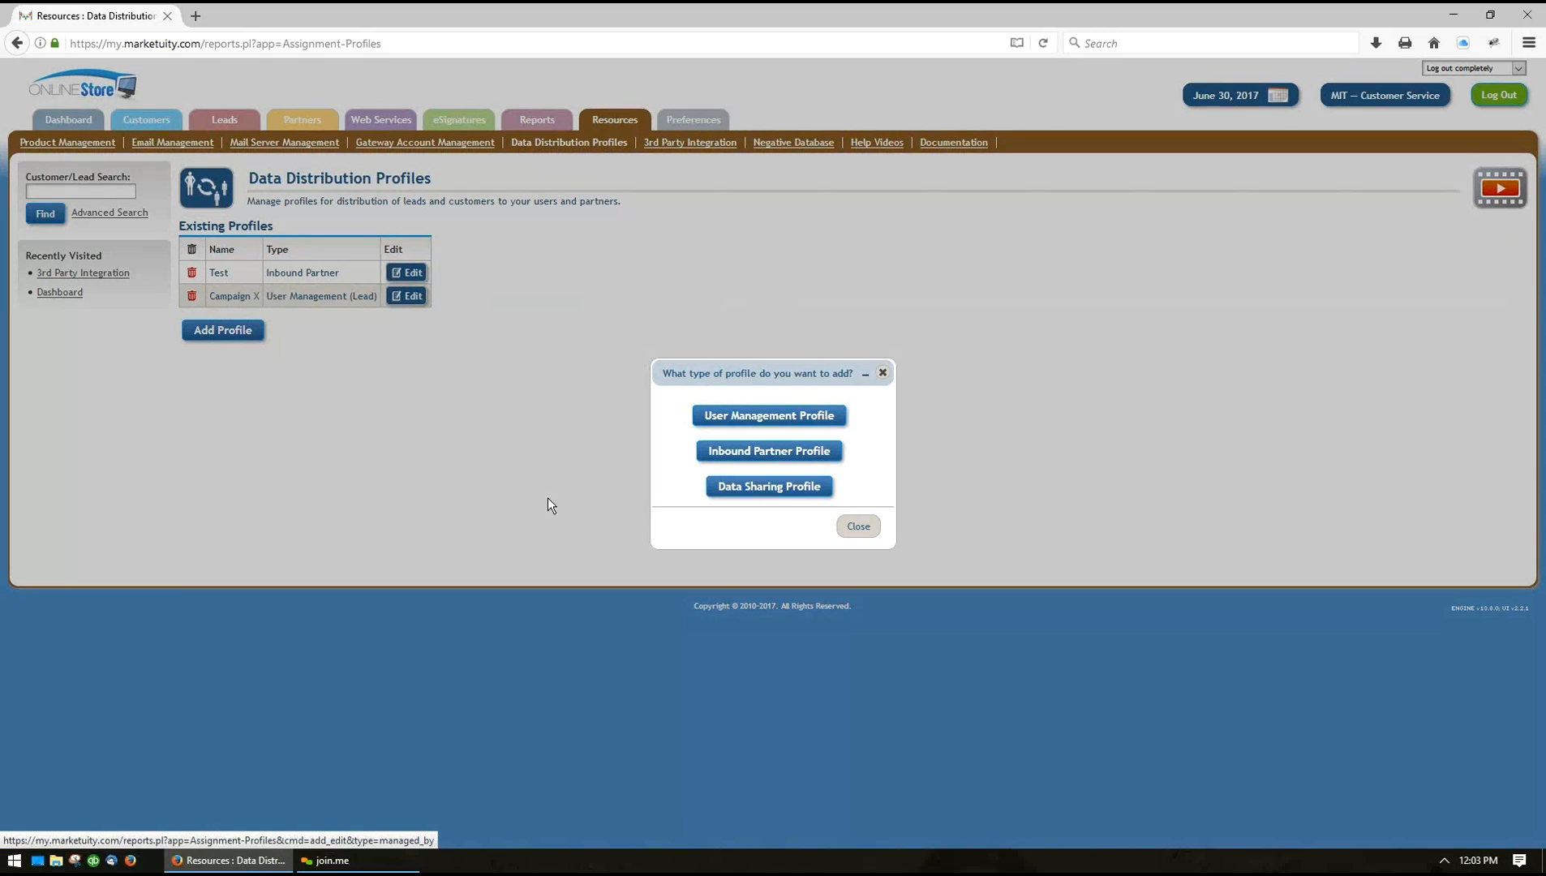
click(755, 490)
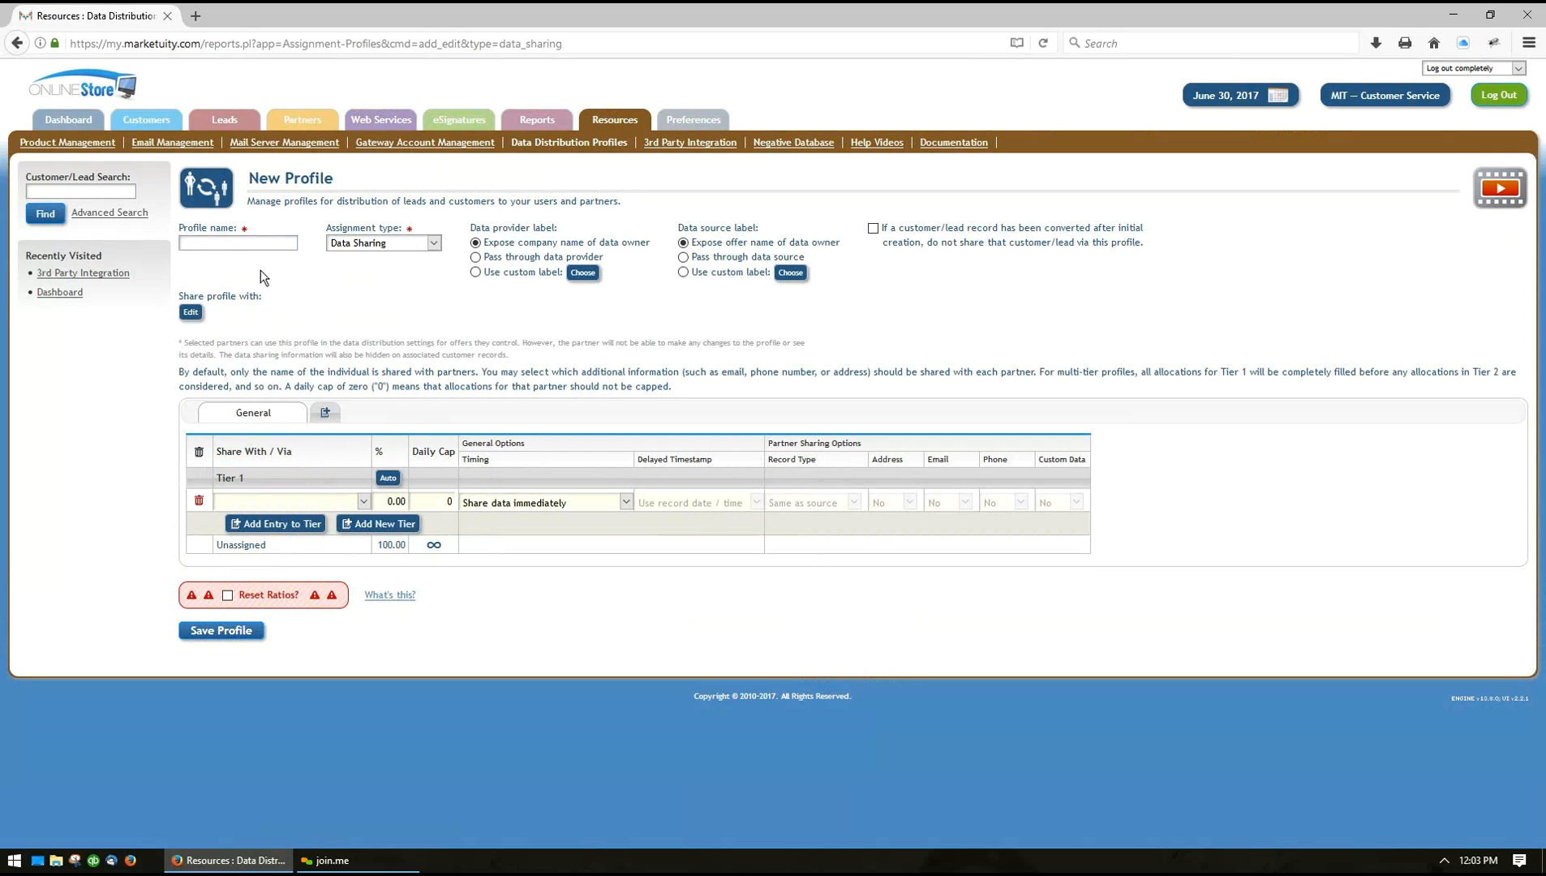
click(207, 242)
text(Test )
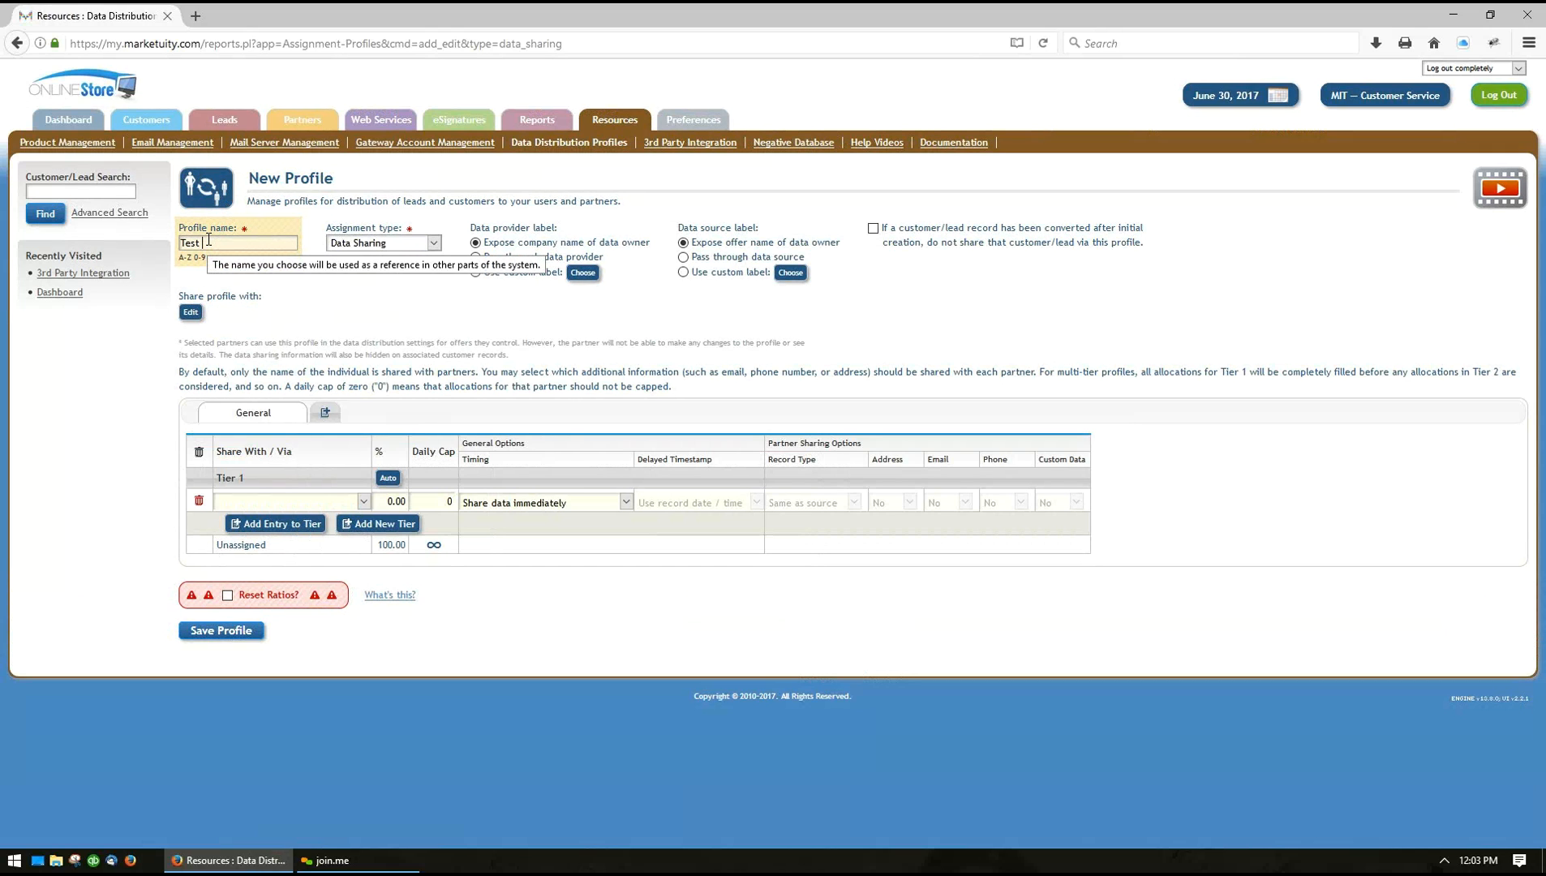
text(Profile)
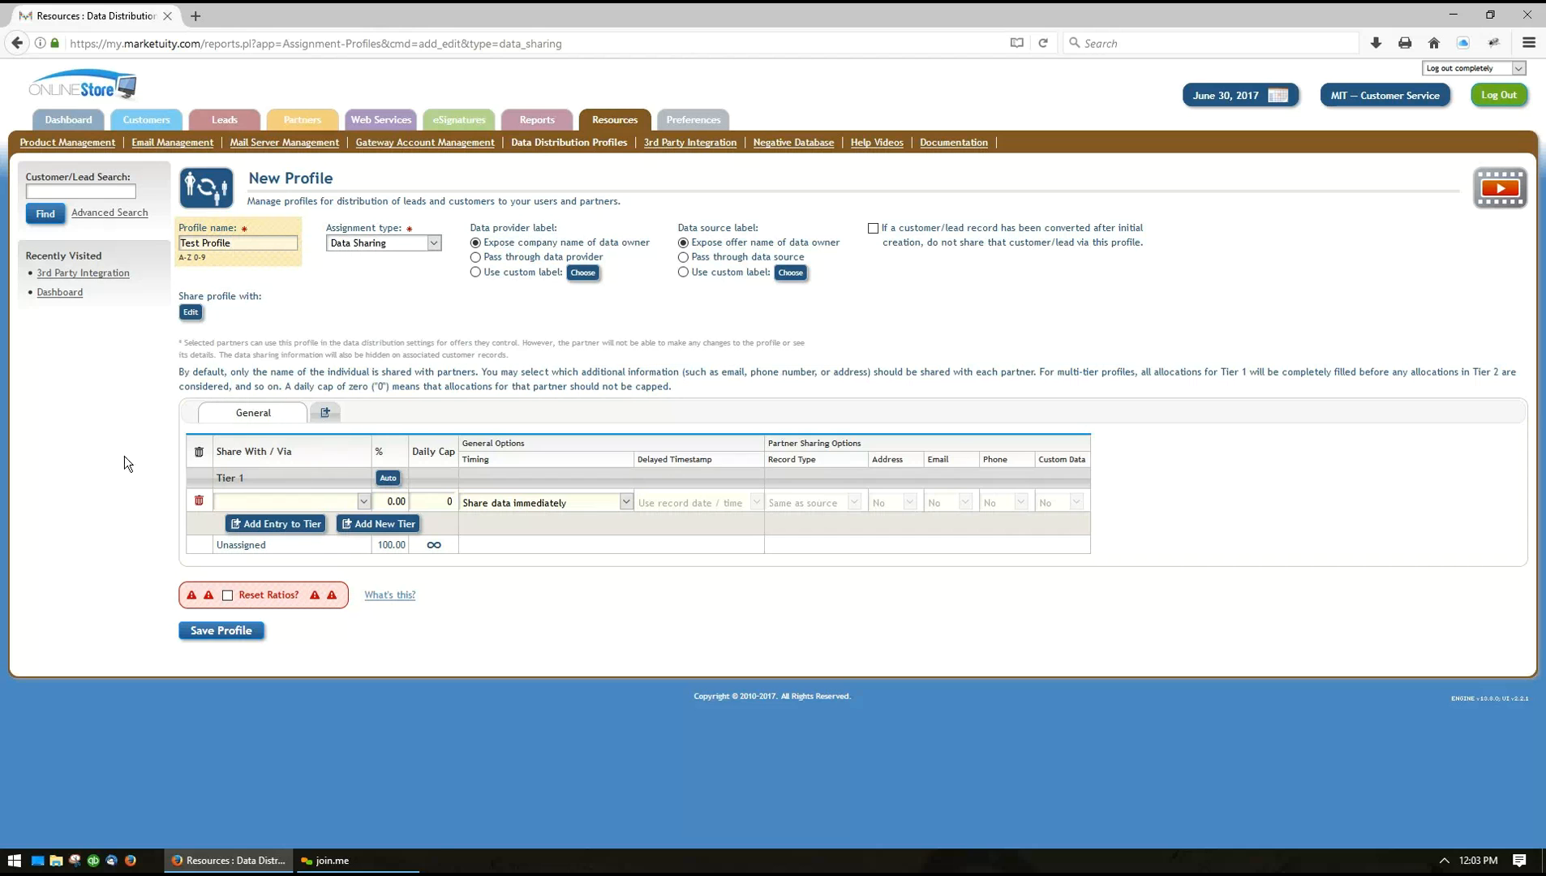
Share Tier 1 data via the 3rd party integration profile Test Profile with a 100% allocation
click(276, 505)
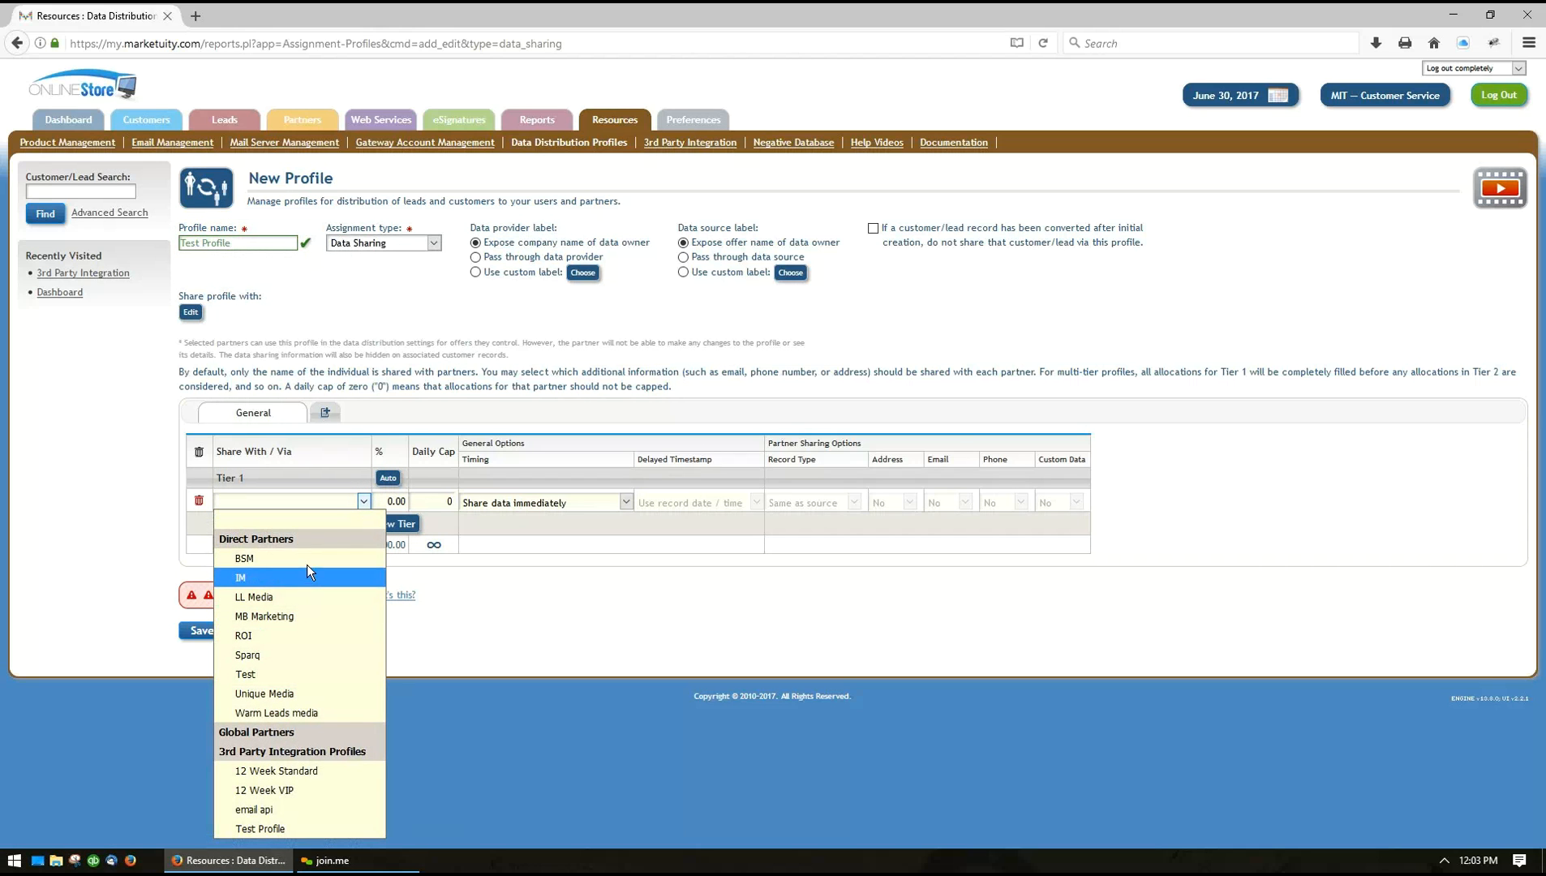
click(247, 827)
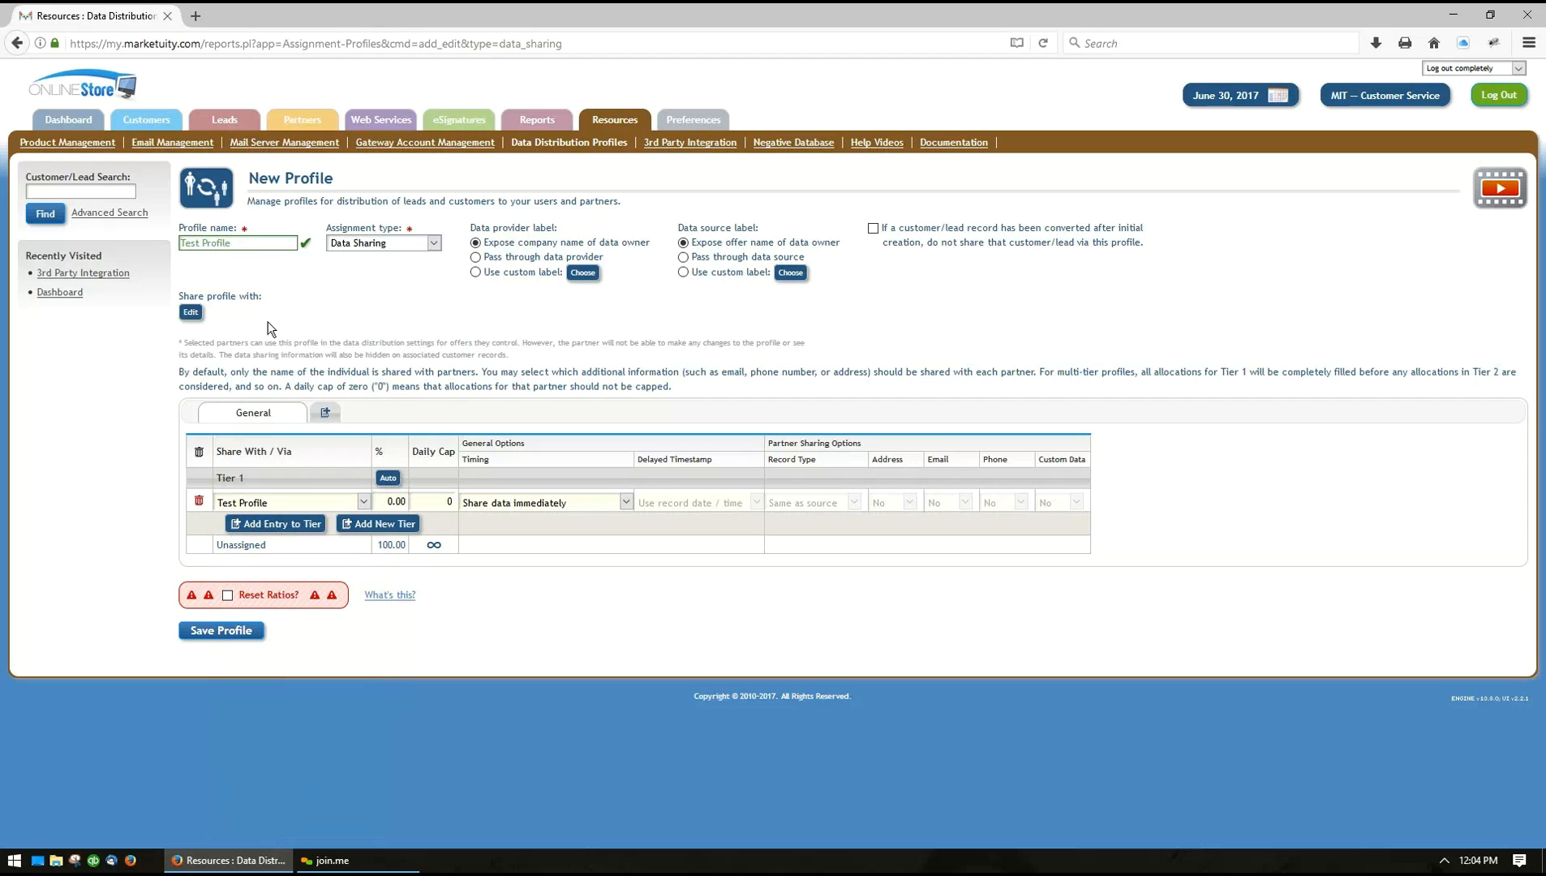
click(384, 502)
text(10)
Delay the entry's sharing by 3 days with the sharing date / time as its timestamp, and save the data sharing profile
click(571, 502)
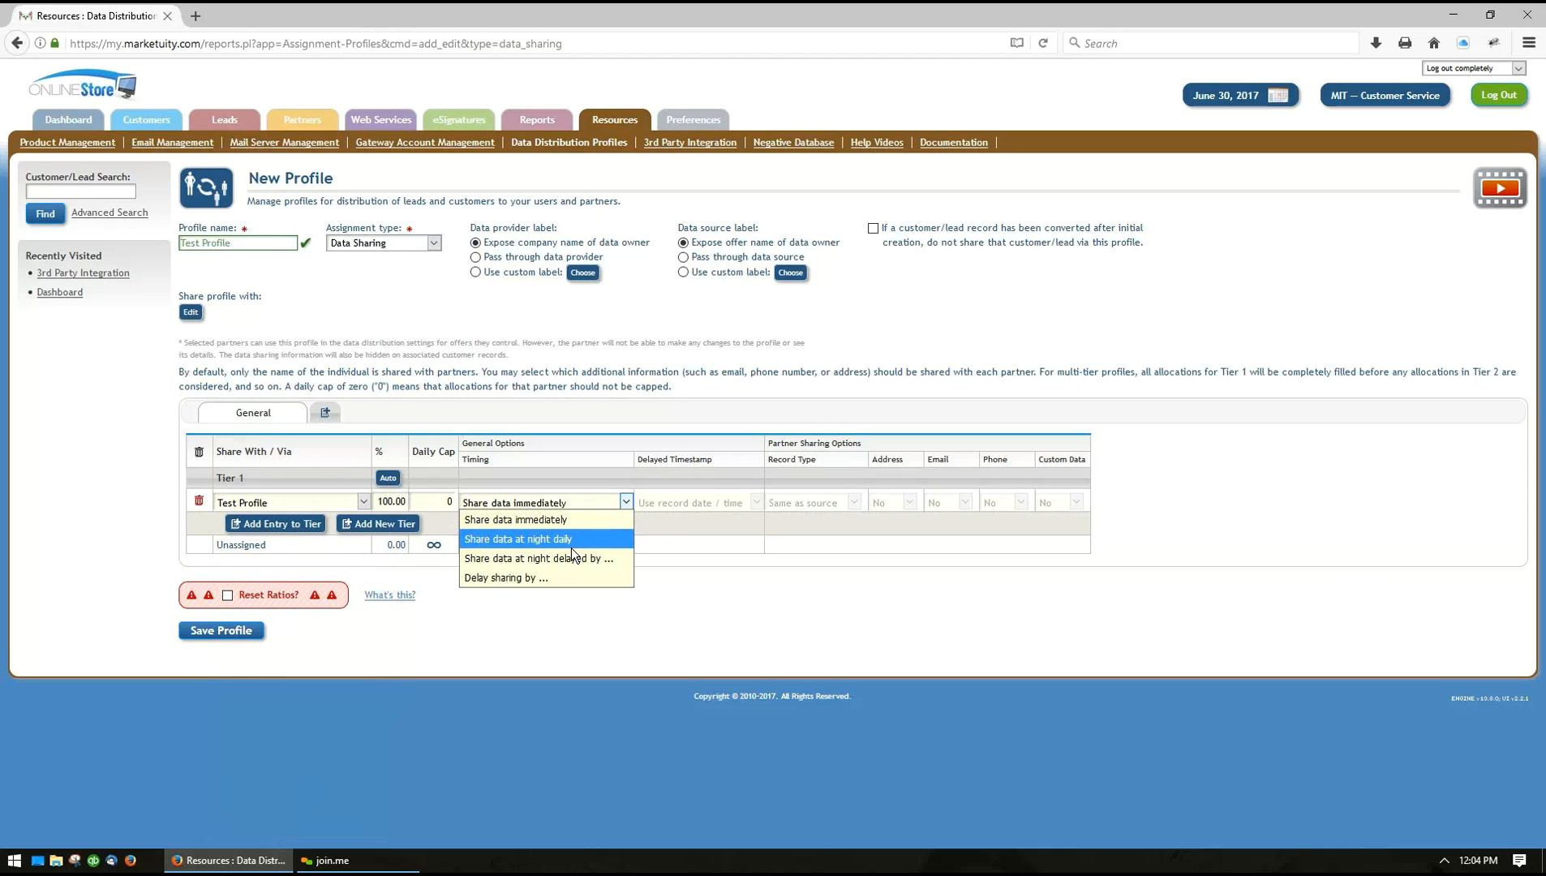
click(566, 581)
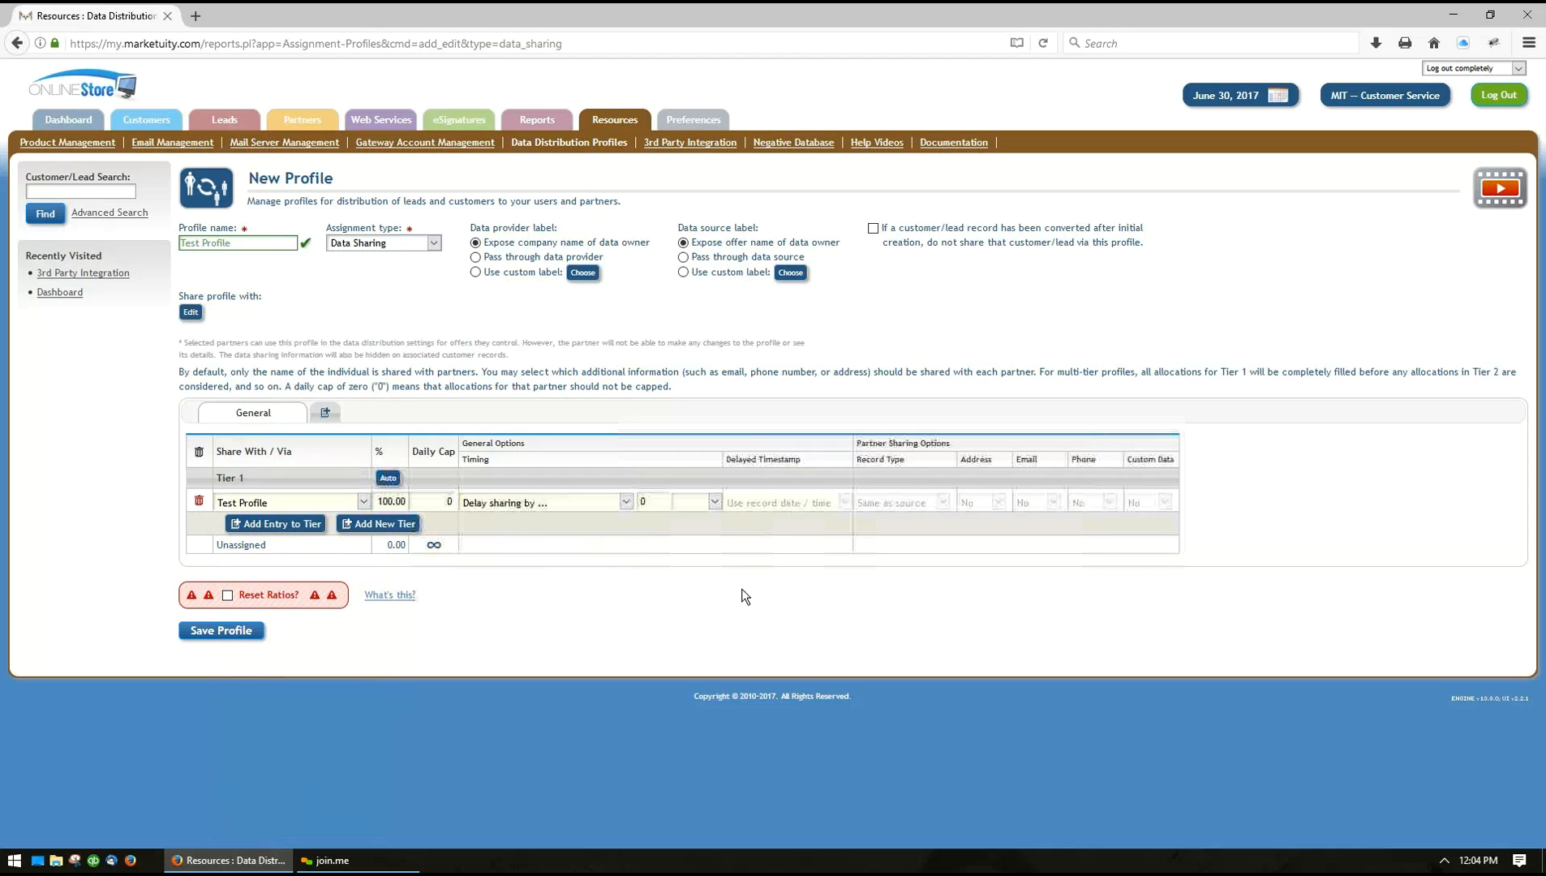
click(643, 503)
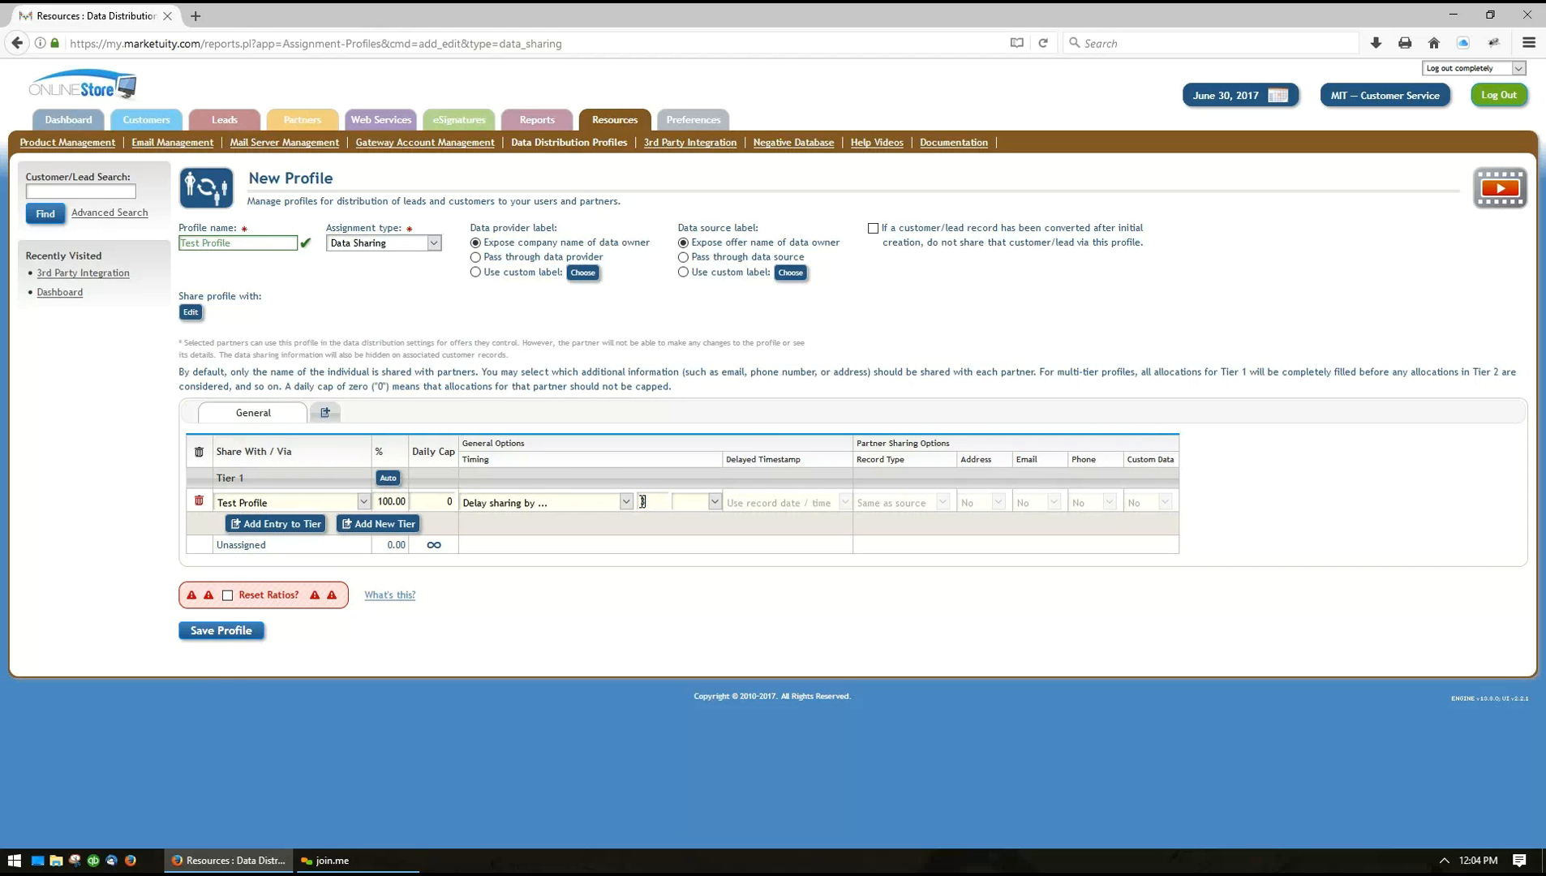
text(3)
click(690, 502)
click(690, 559)
click(780, 502)
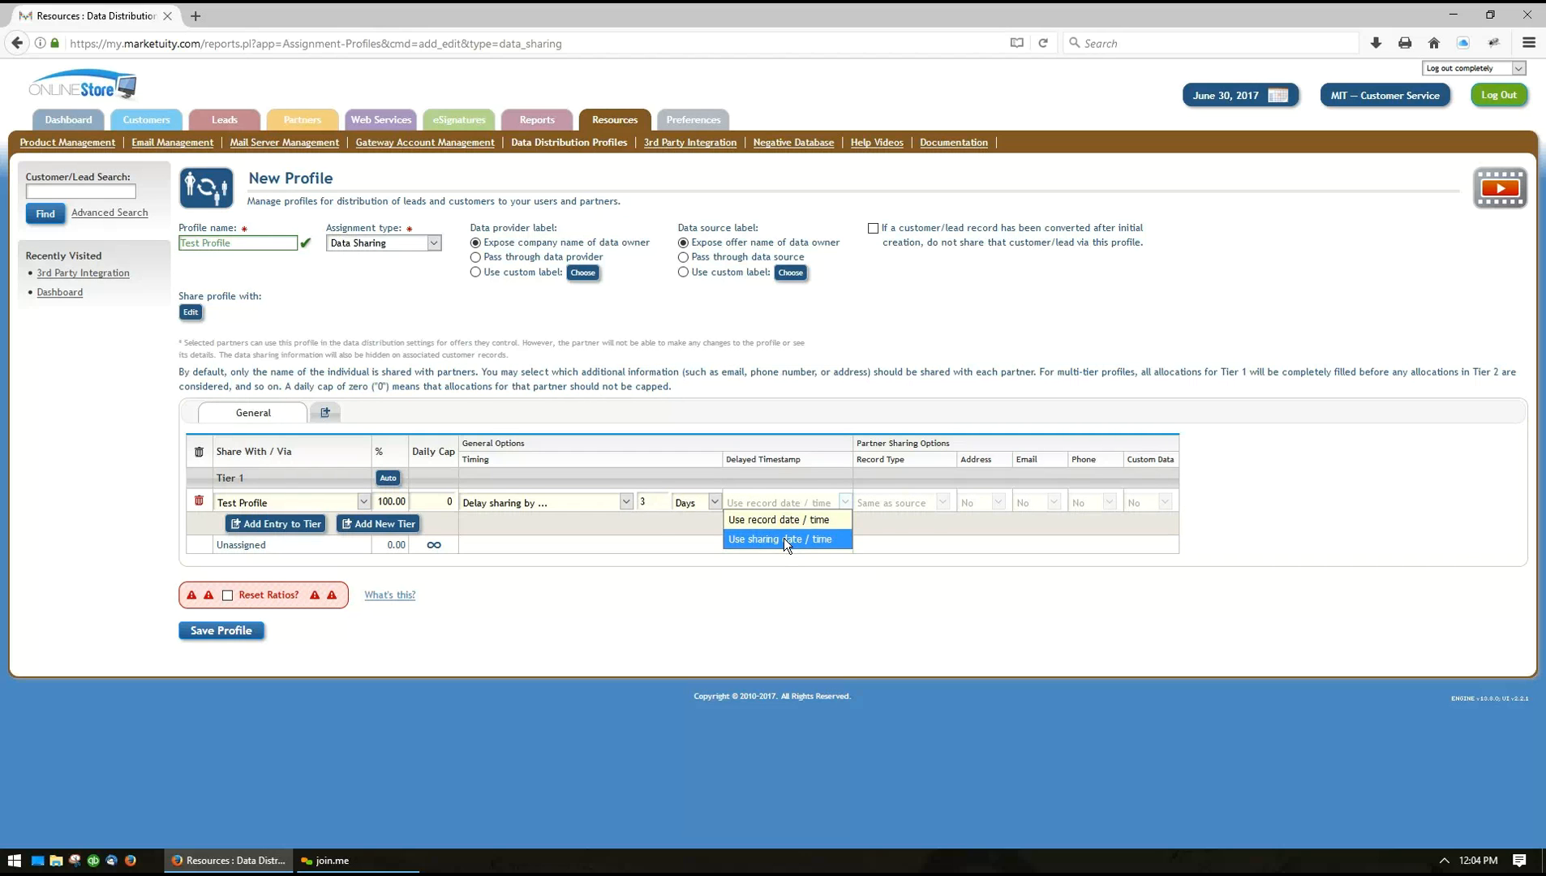
click(784, 537)
click(759, 503)
click(759, 538)
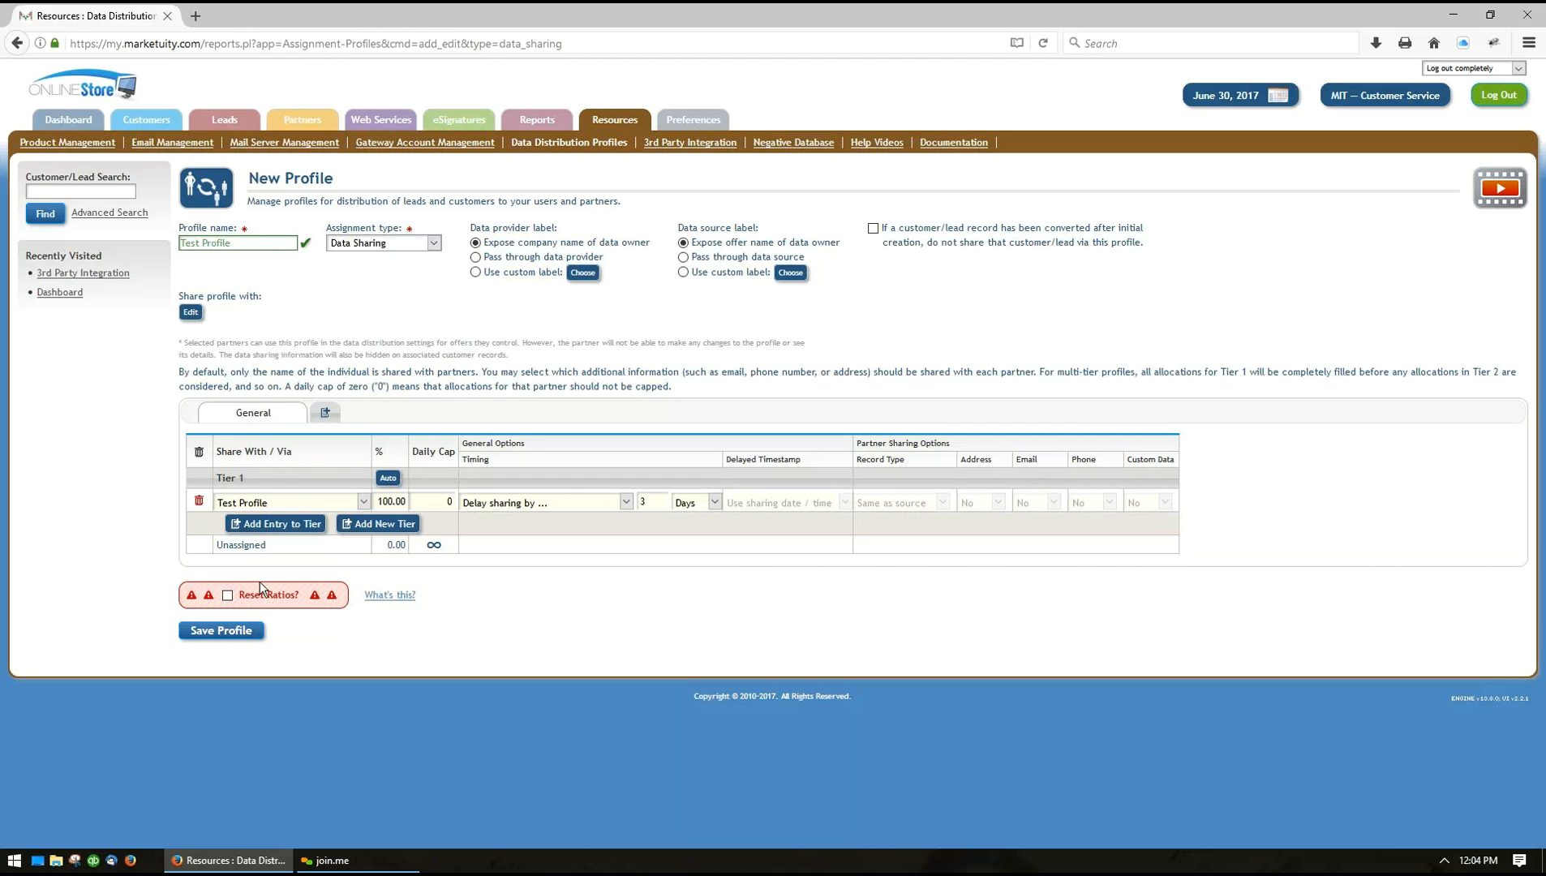
click(236, 640)
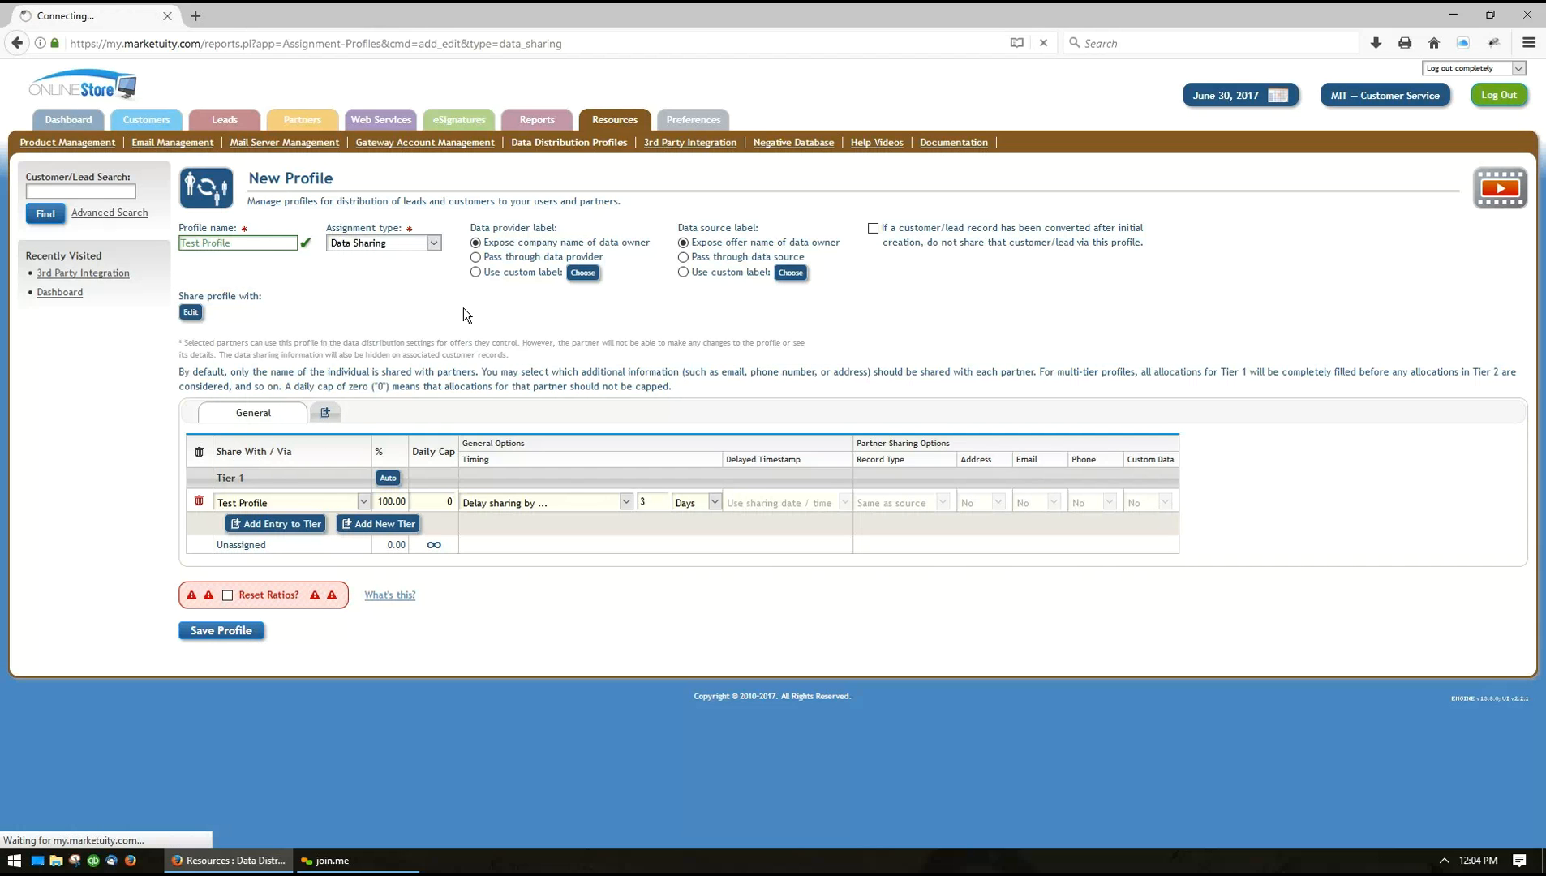
Open the Test product's information and set its upfront action on approval to distribute data via the 3rd party profile Test Profile
mouse_move(215, 122)
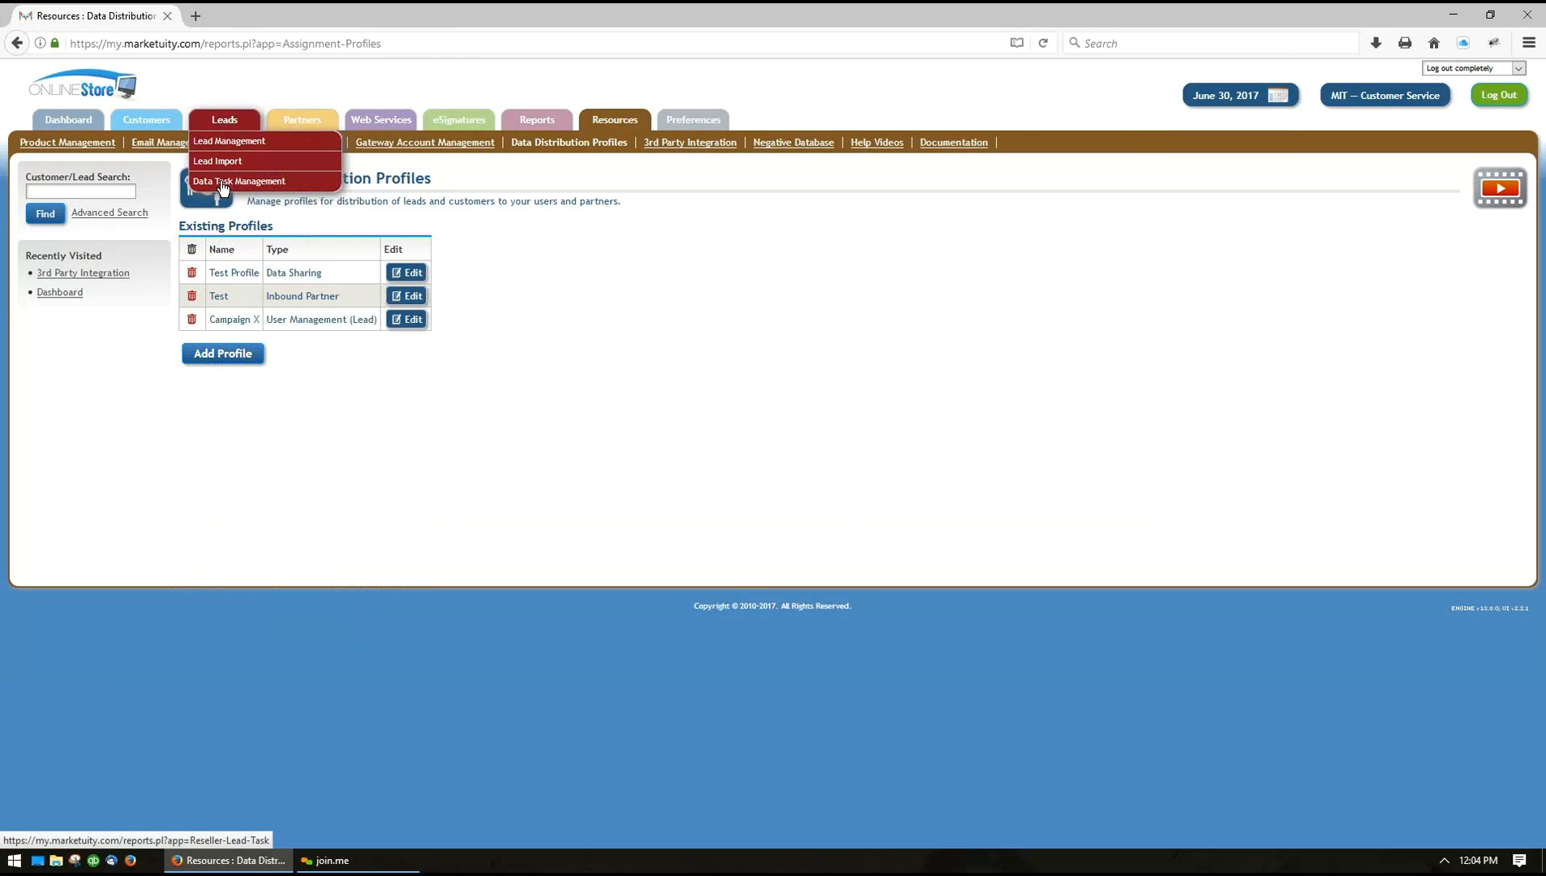
mouse_move(378, 122)
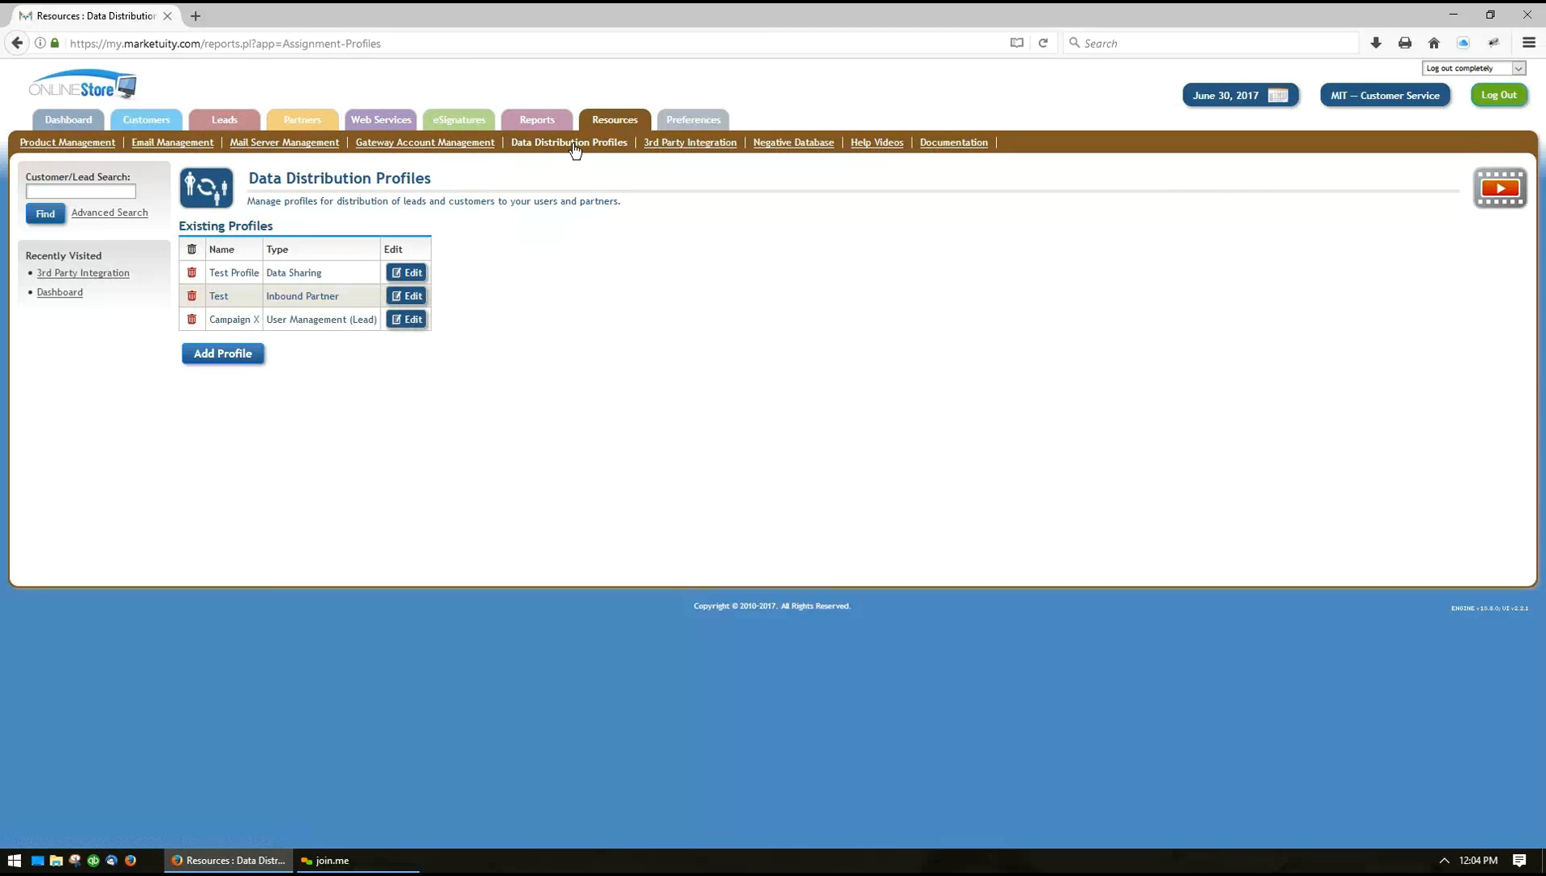
click(63, 143)
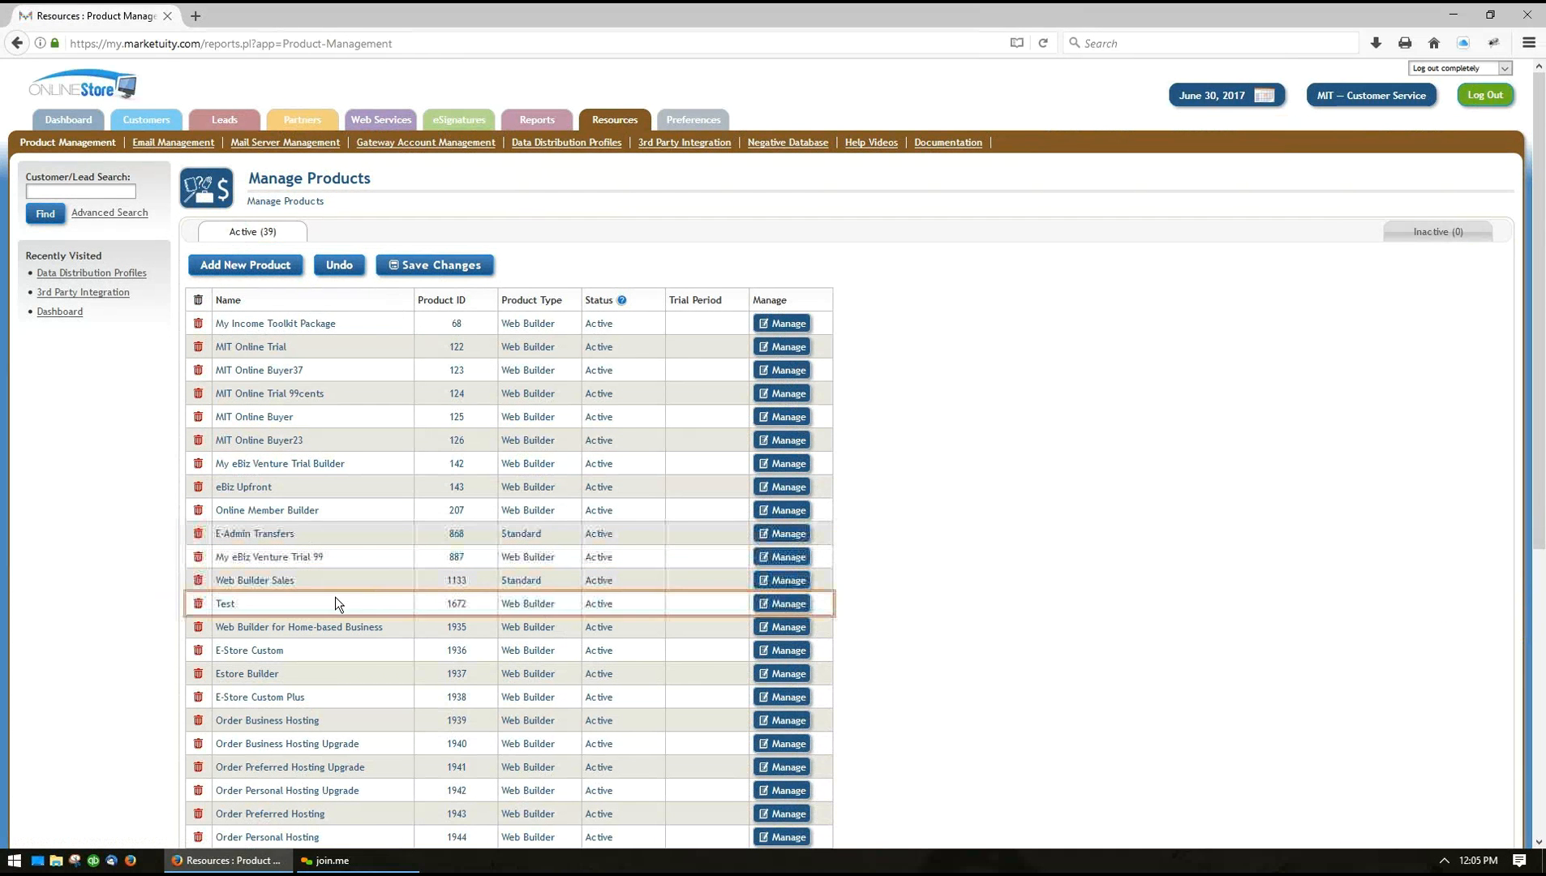
click(784, 604)
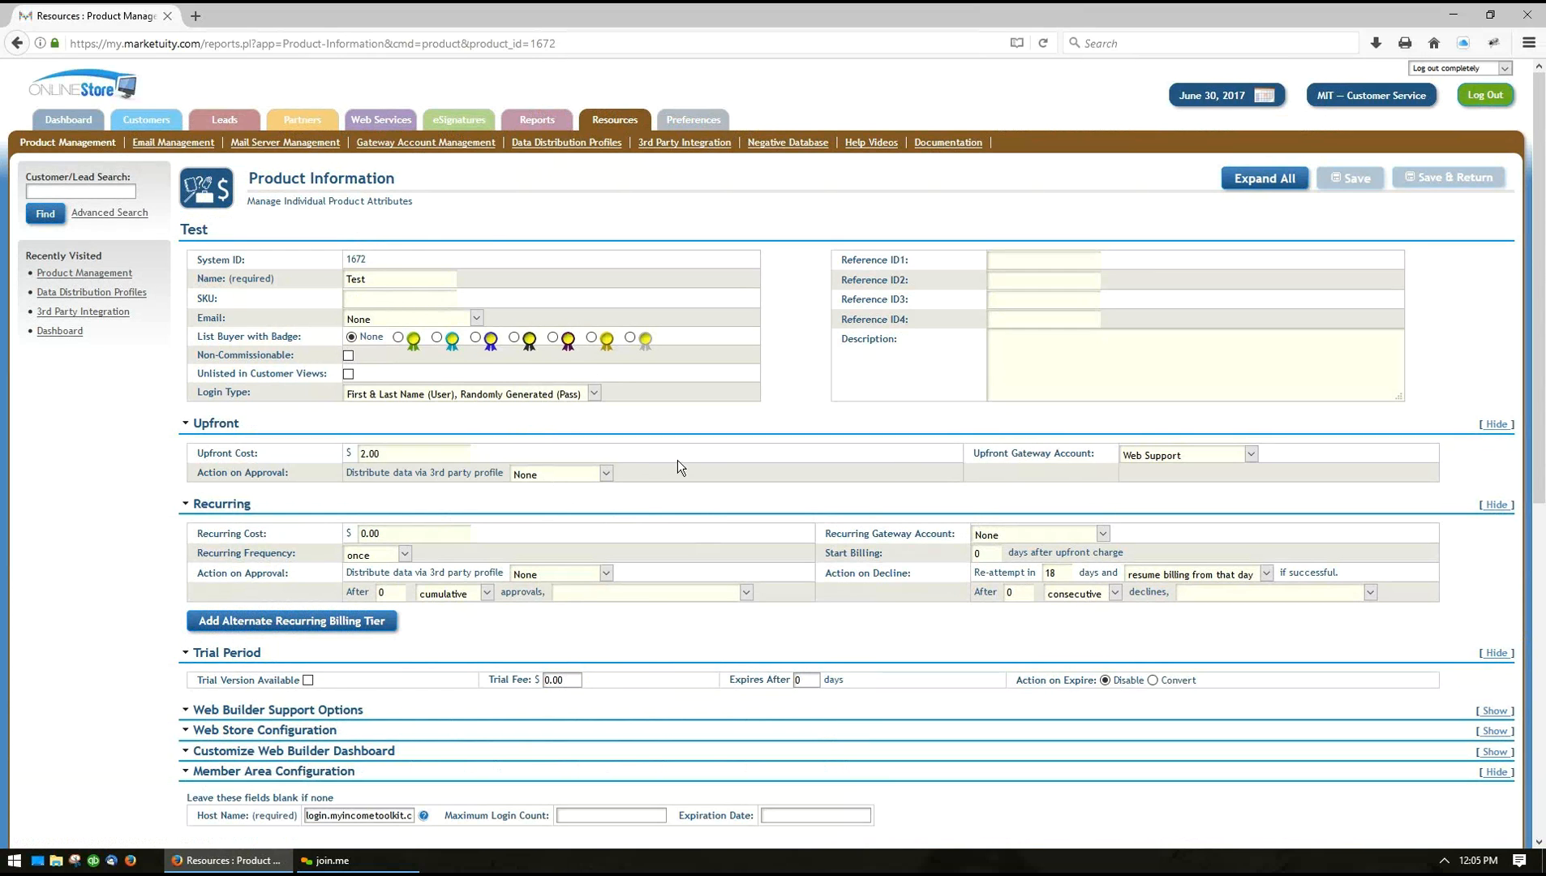
click(561, 473)
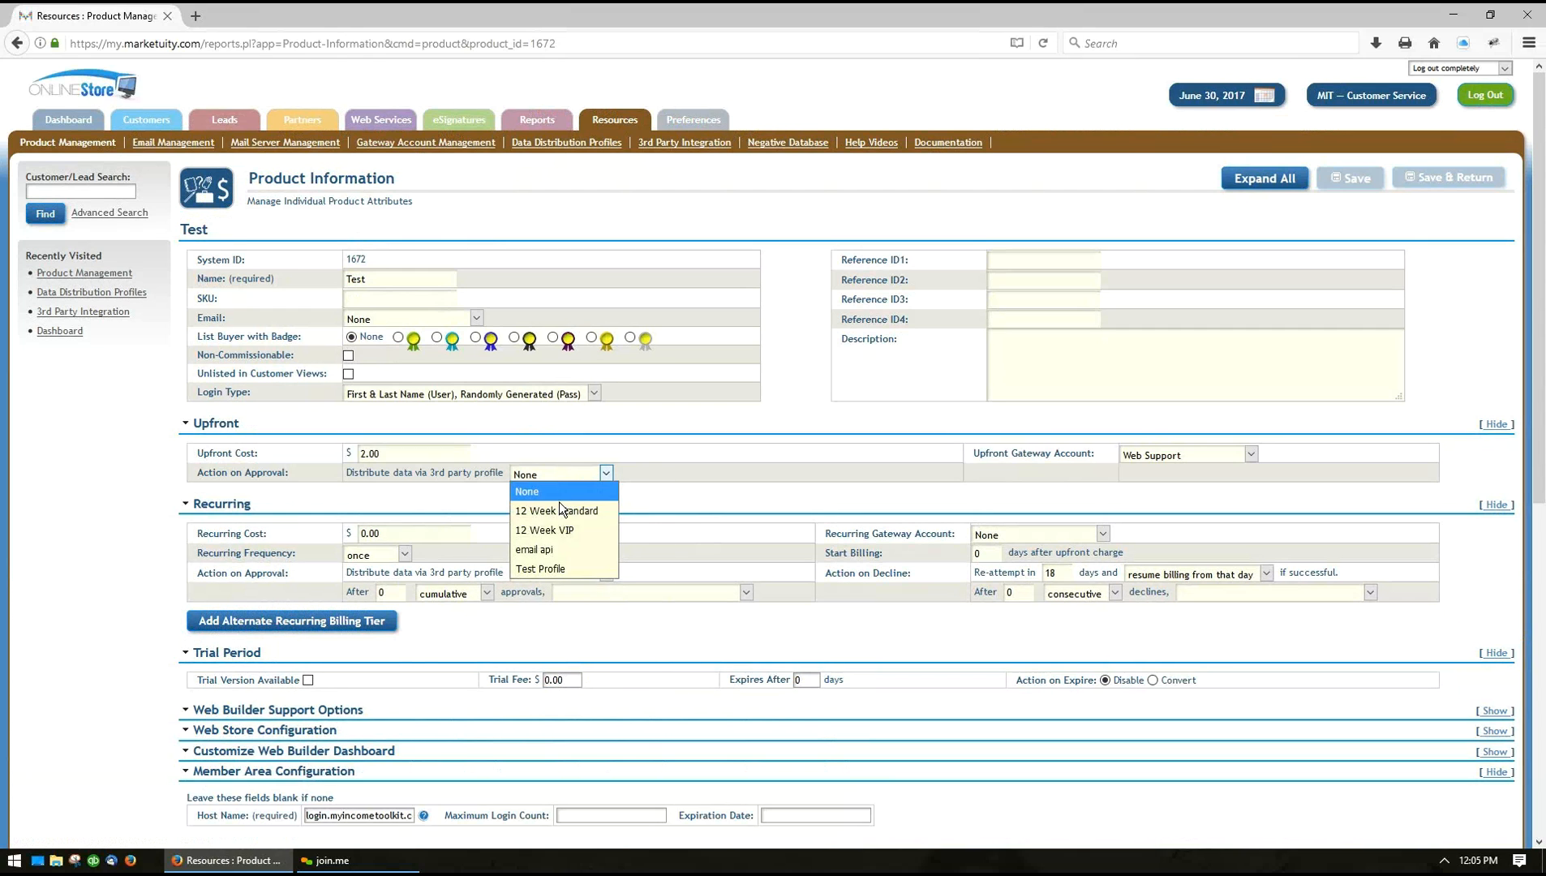
click(558, 569)
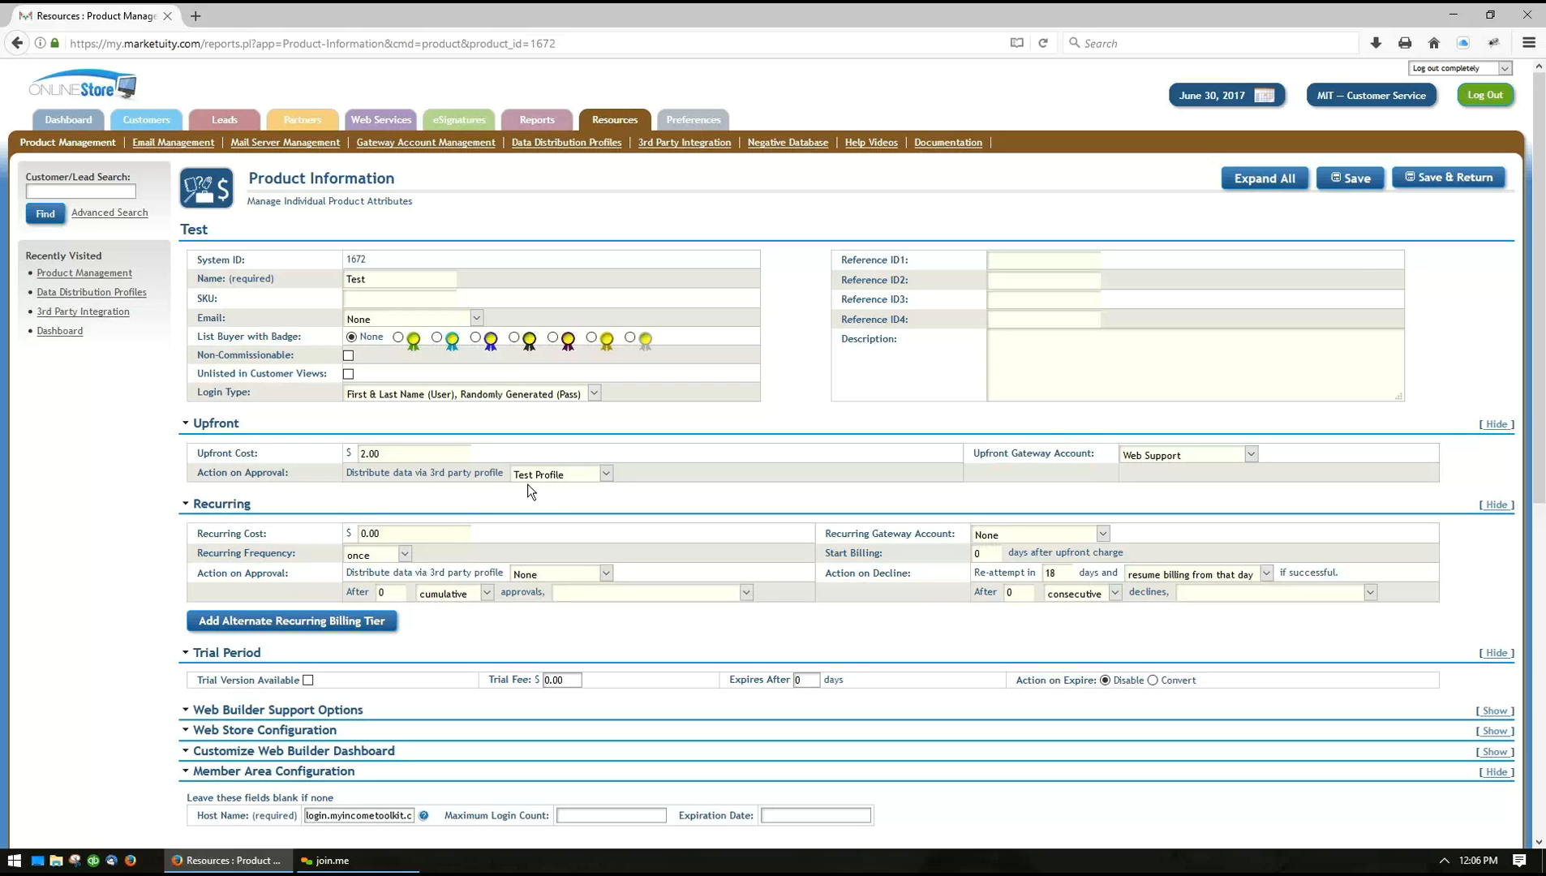
Add a new lead data task named Test Data Sharing and set its timing to perform in real-time
mouse_move(224, 120)
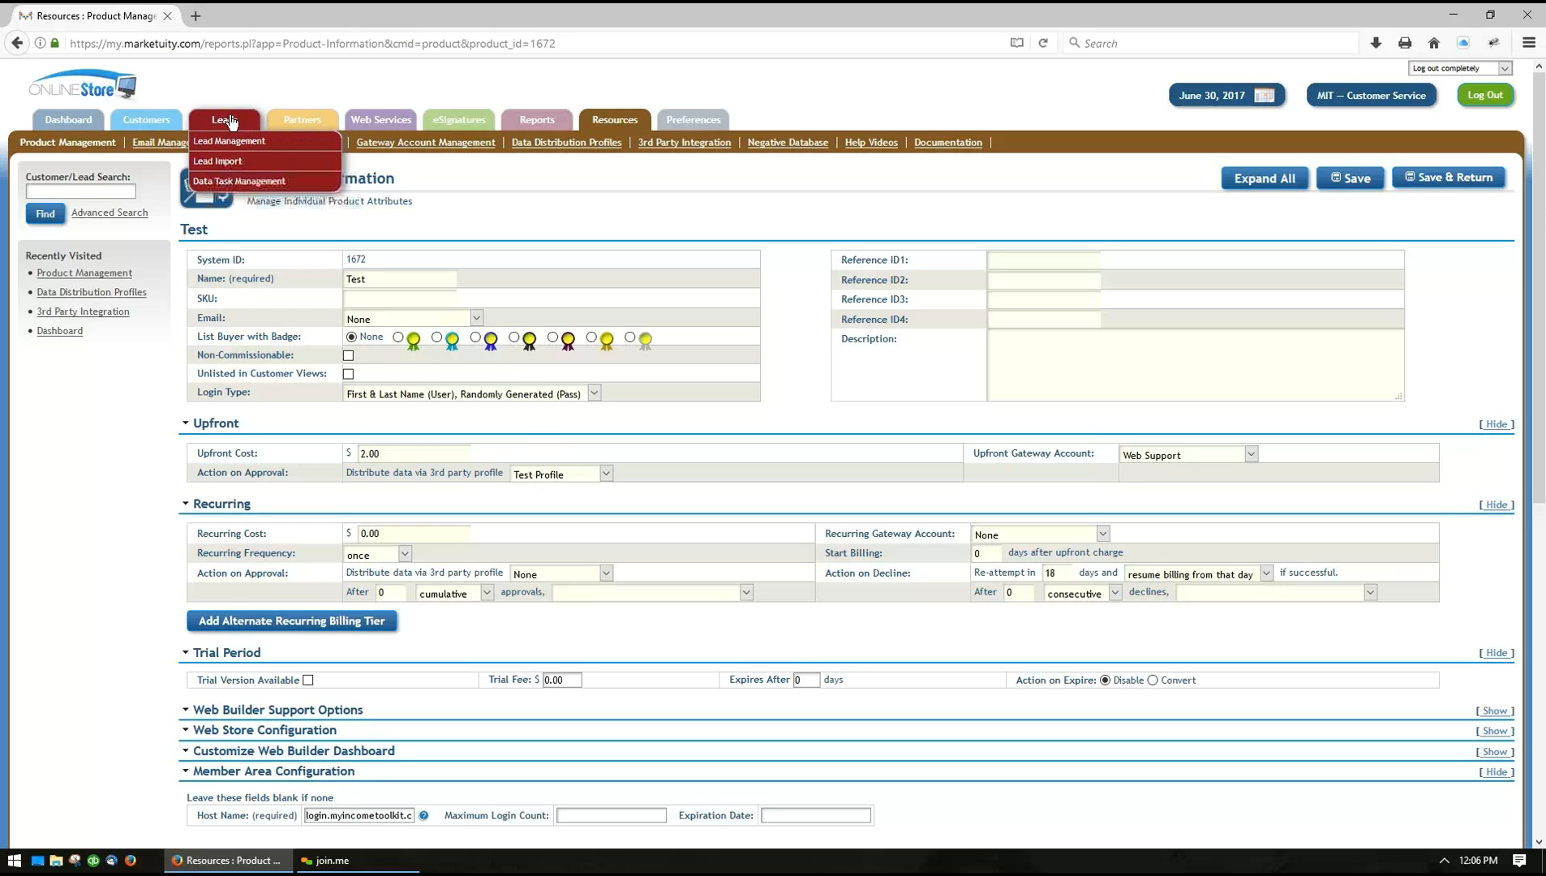
click(207, 182)
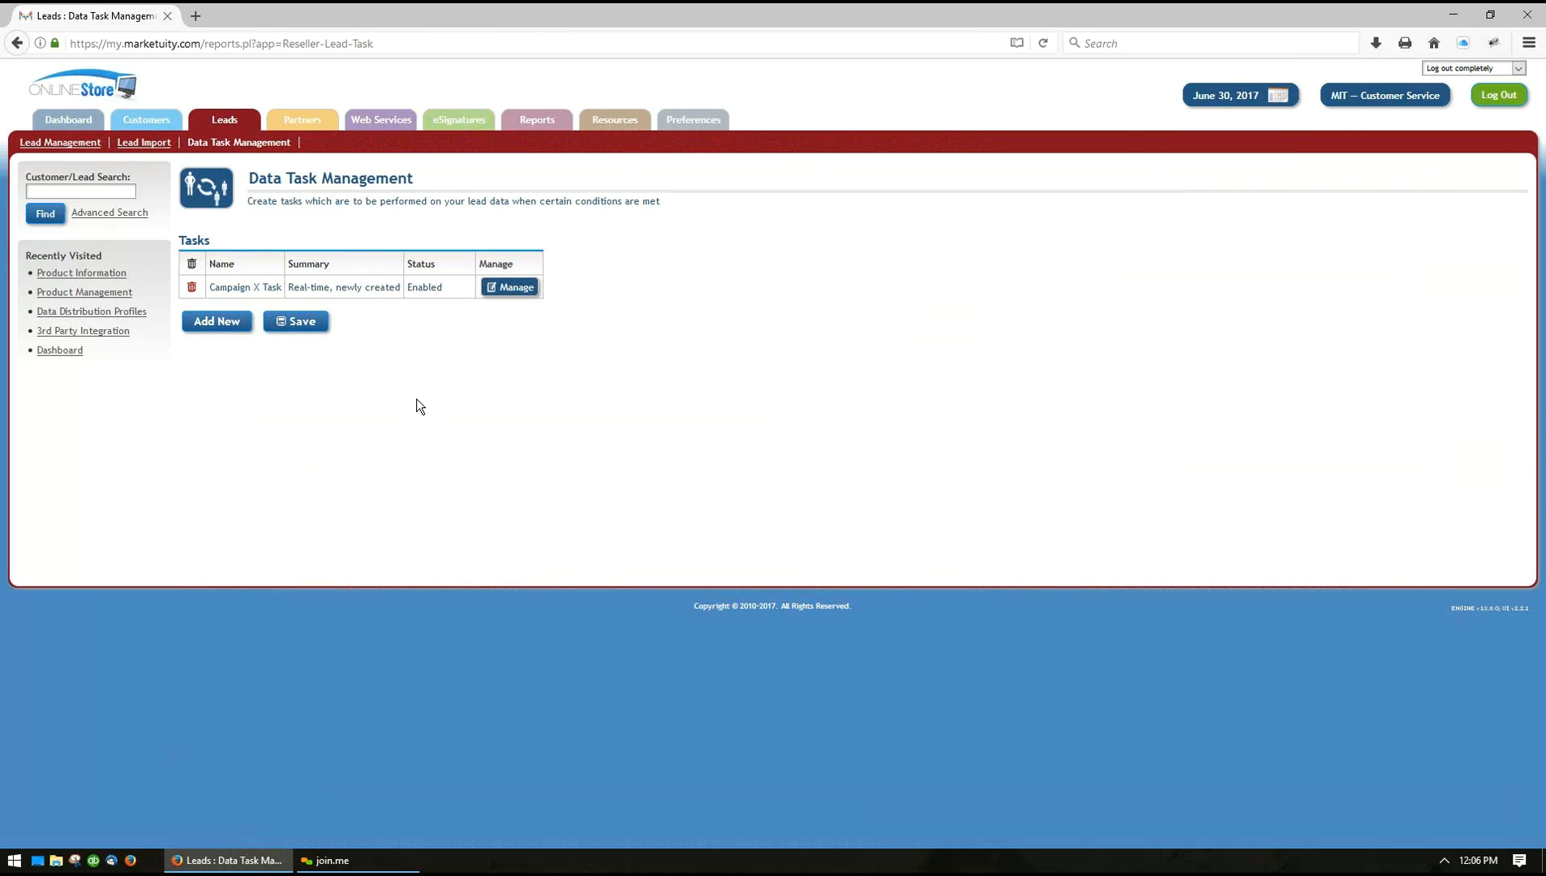
click(215, 323)
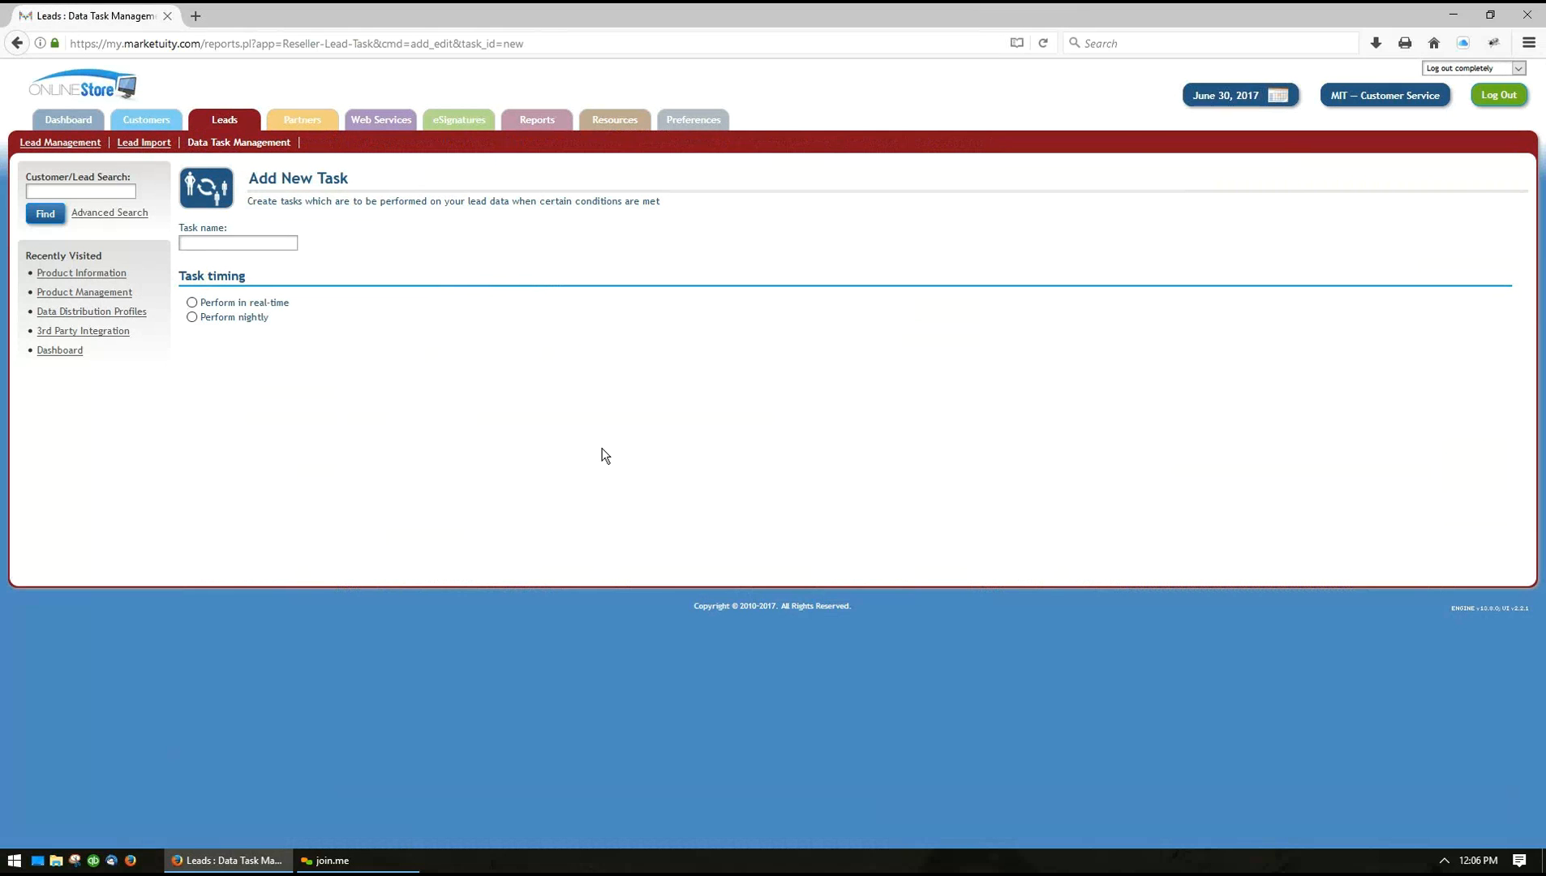
click(253, 242)
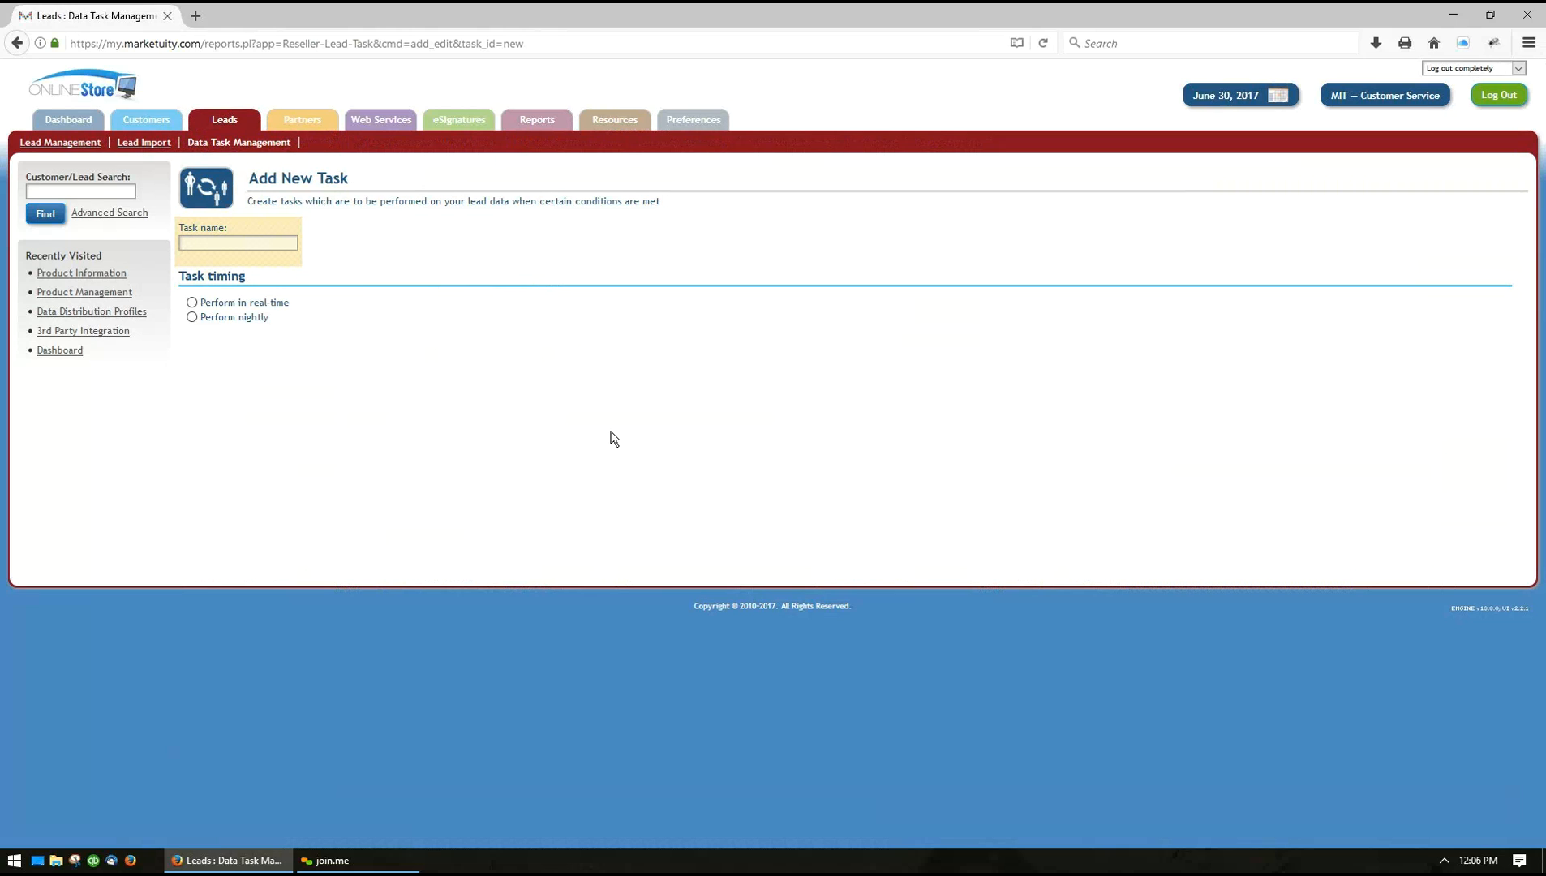
text(Test Data Sharing)
click(192, 303)
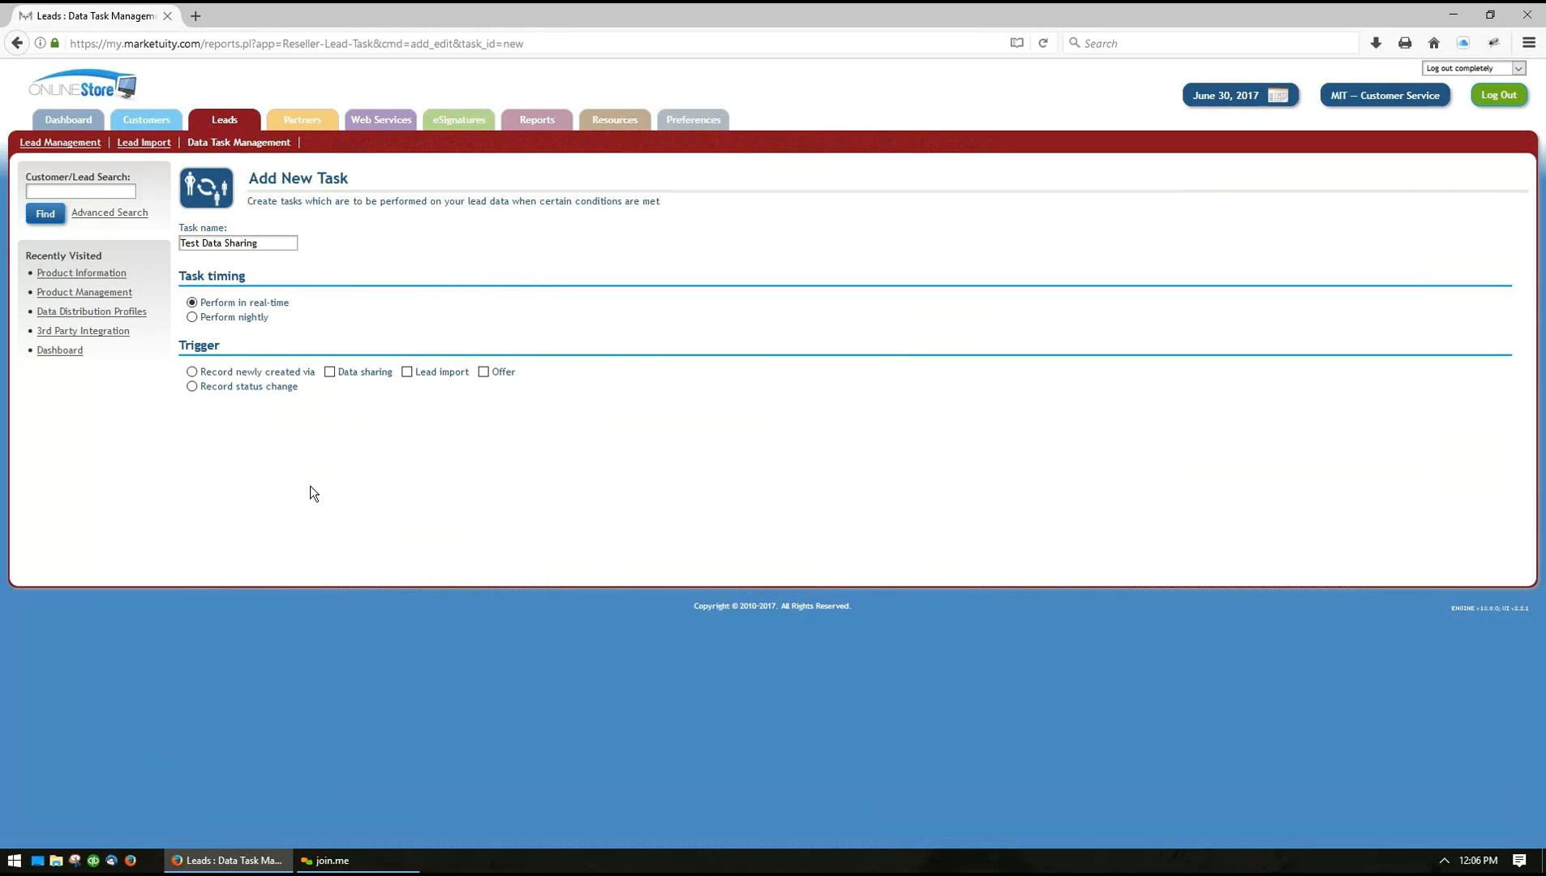
Trigger the task for records newly created via an offer, and filter it to the HI Transfer offer
click(192, 372)
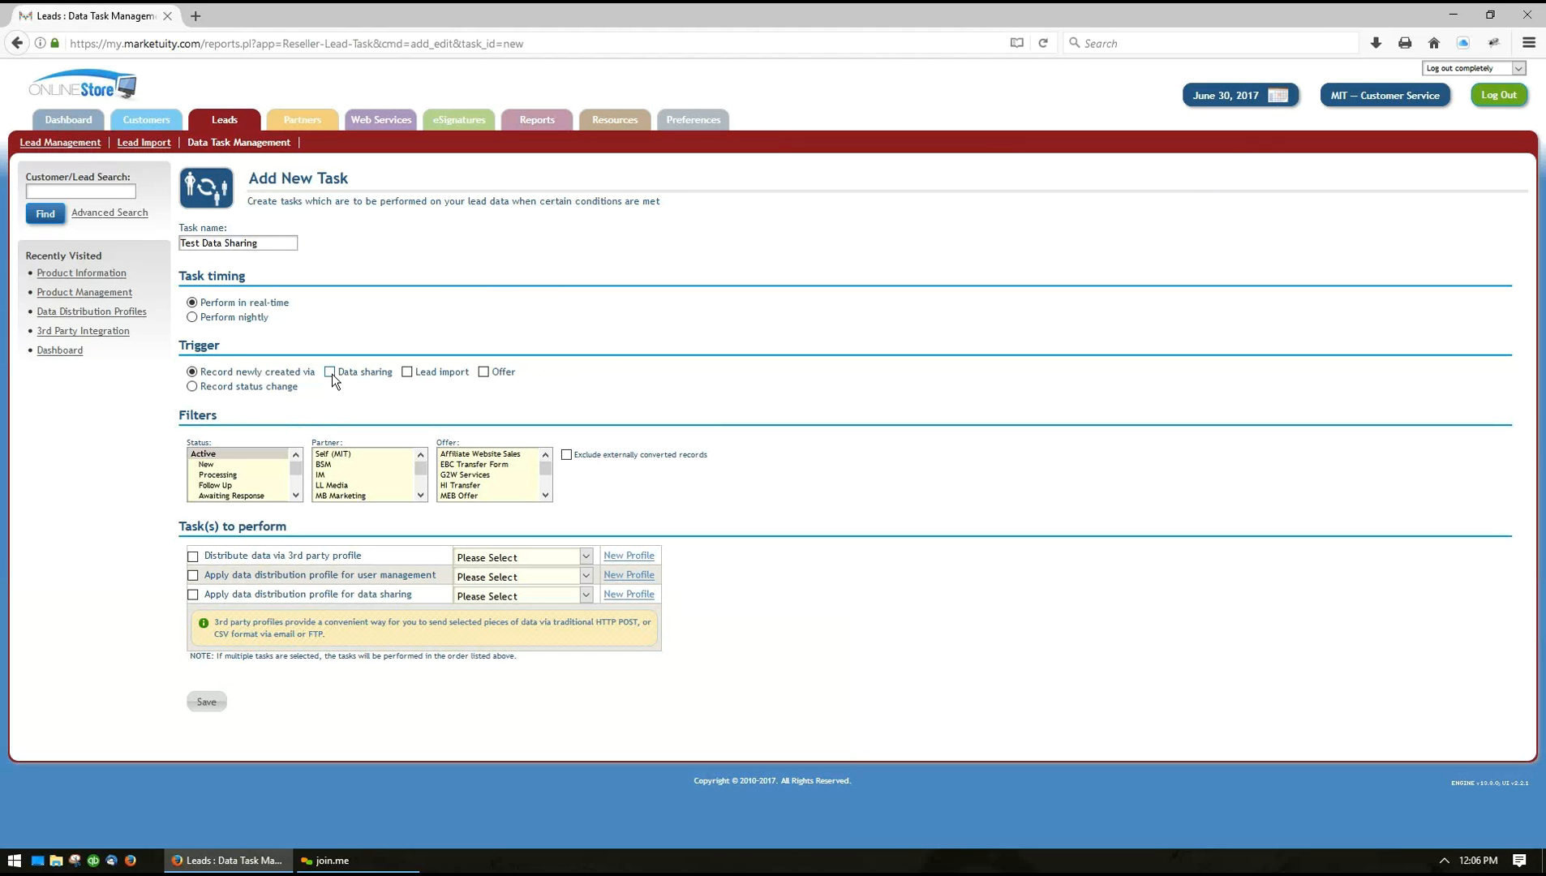
click(483, 372)
click(461, 485)
Make the task distribute data via the 3rd party profile Test Profile, and return to the list of 3rd party integration profiles
click(193, 558)
click(517, 557)
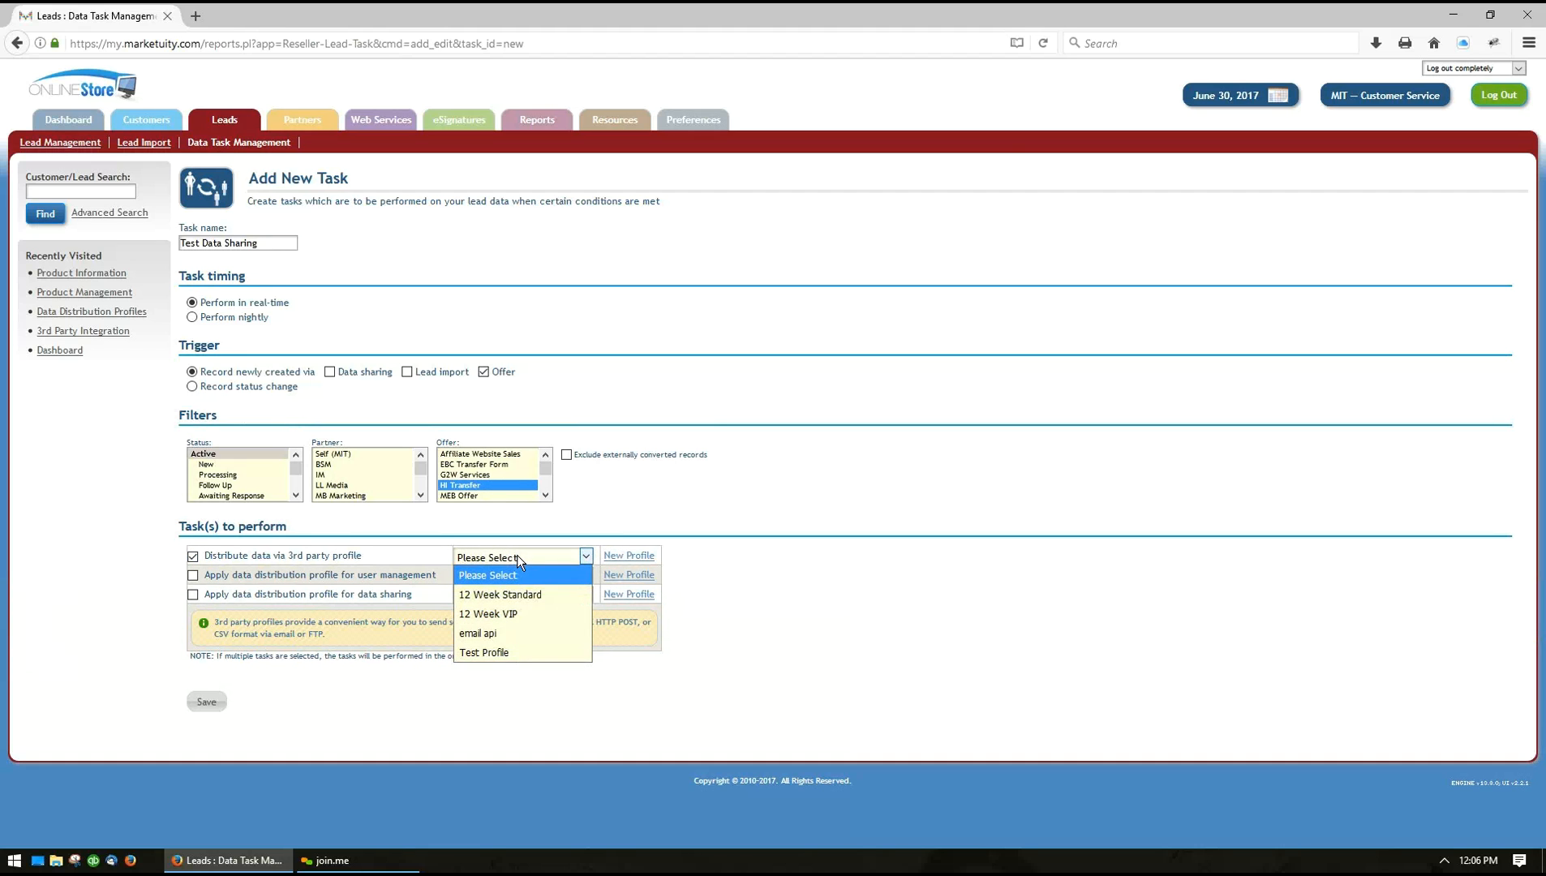
click(515, 652)
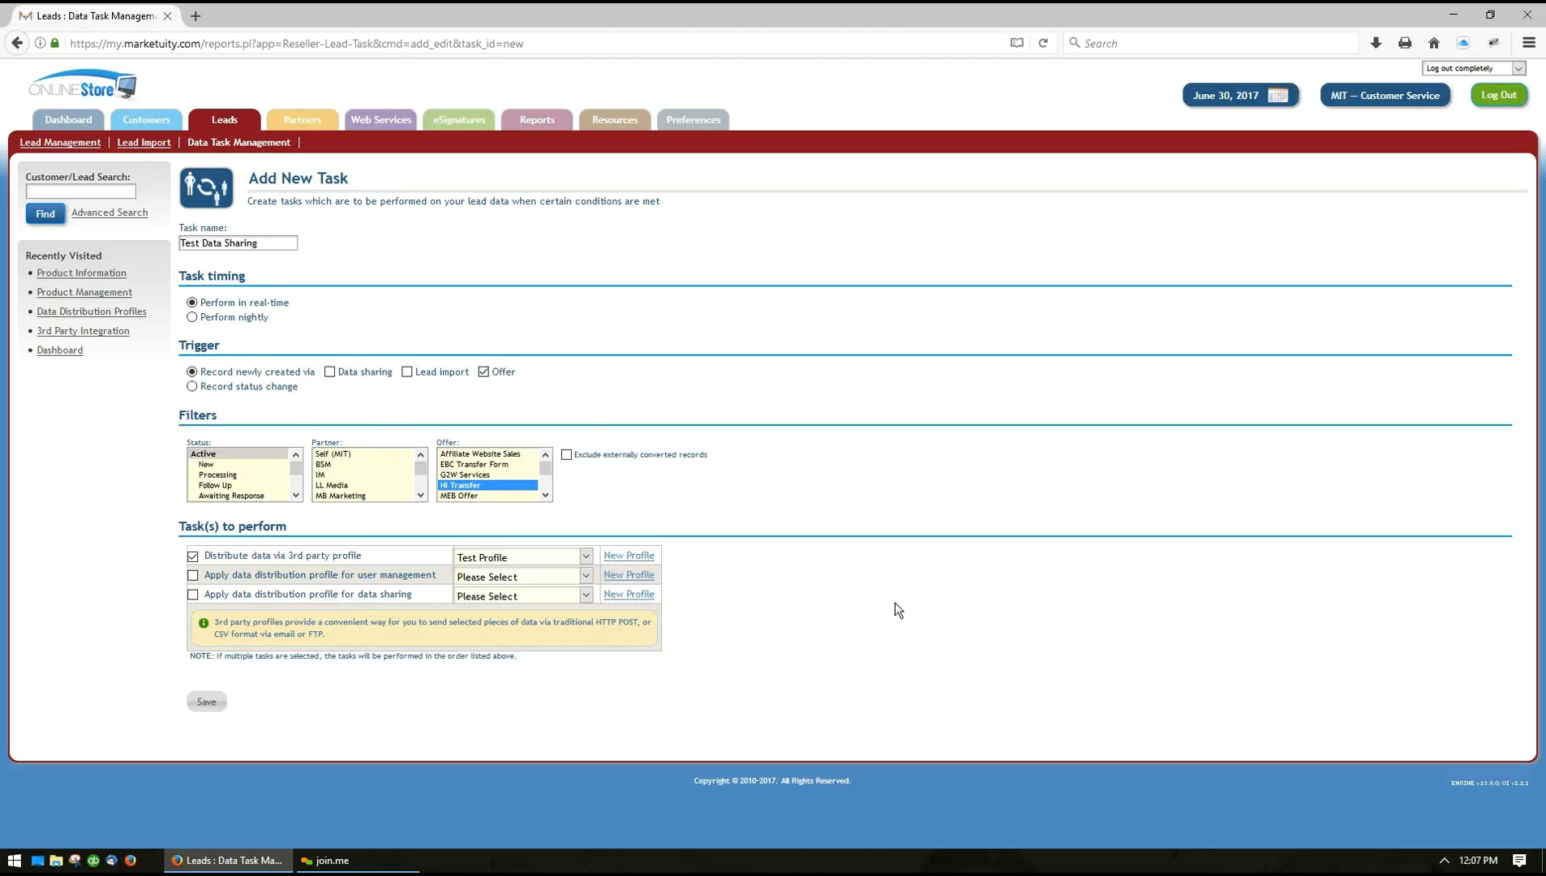
mouse_move(621, 128)
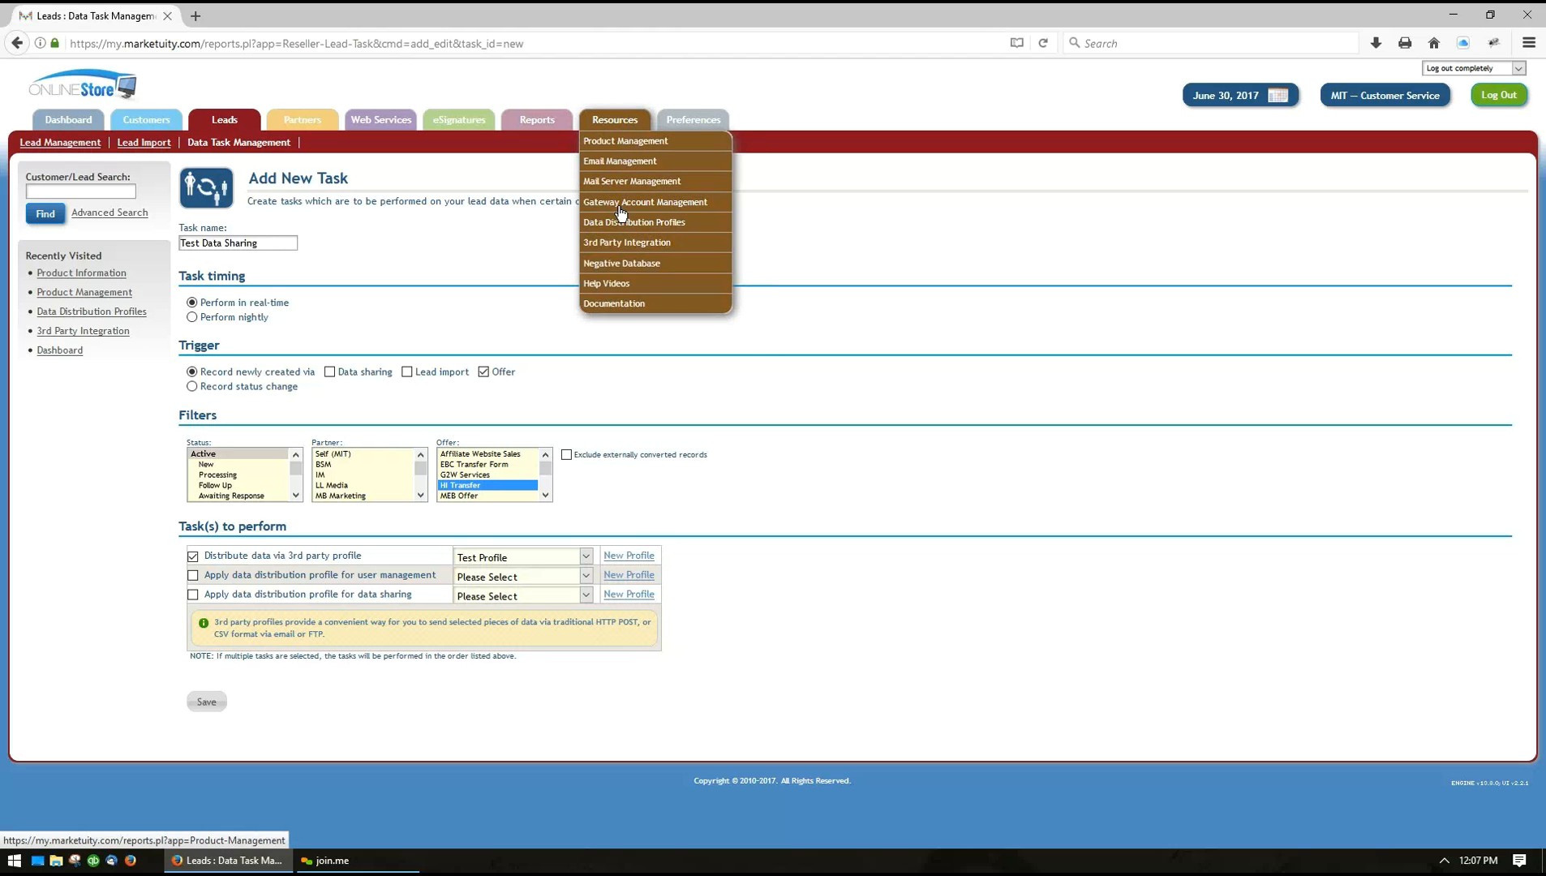
click(624, 300)
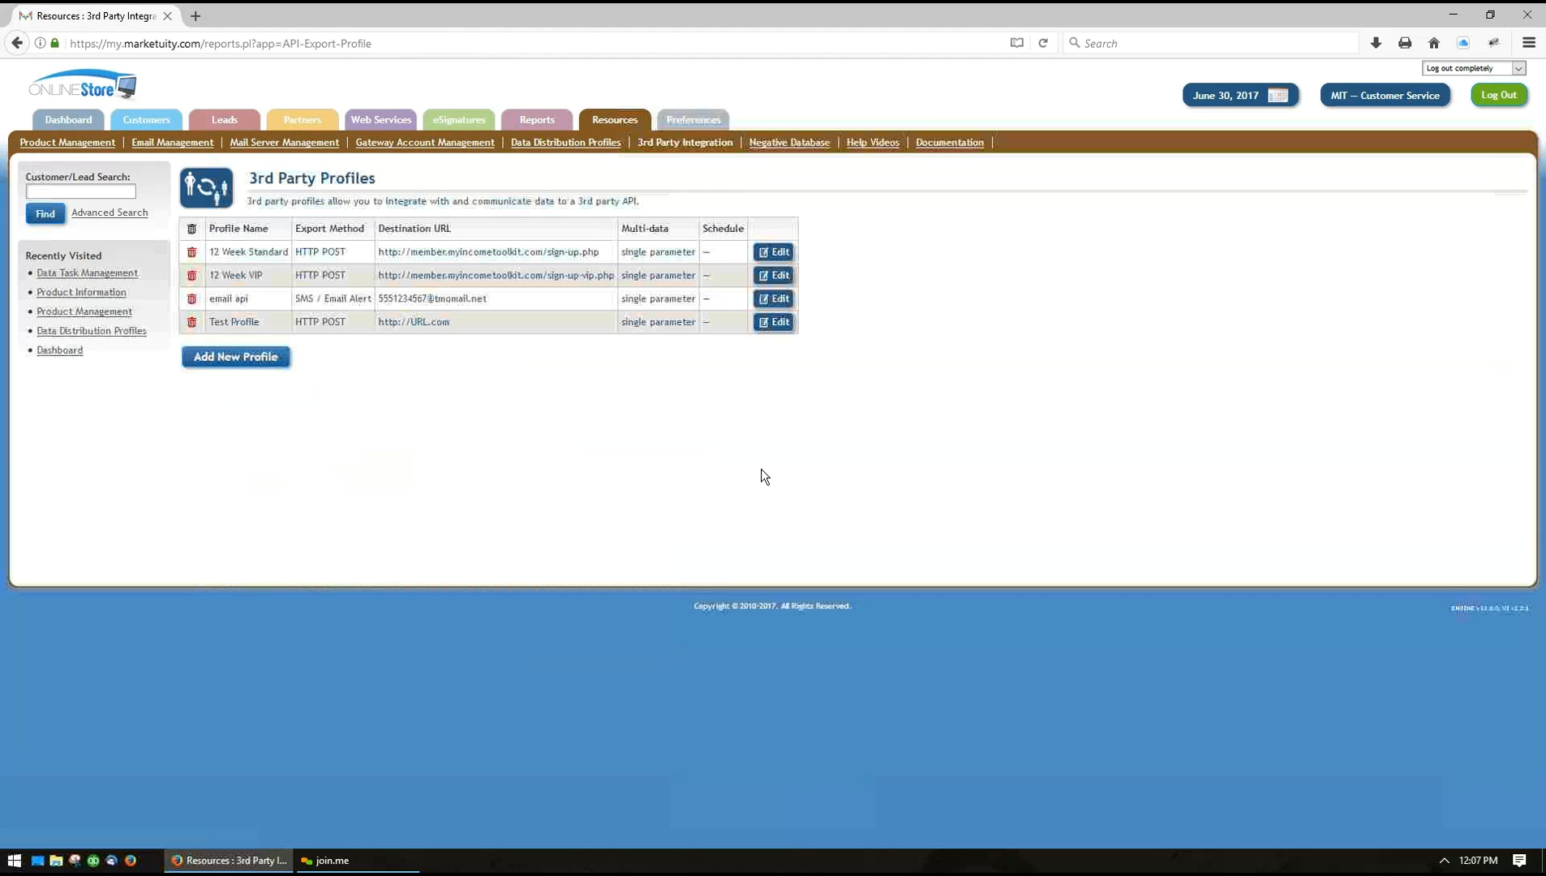